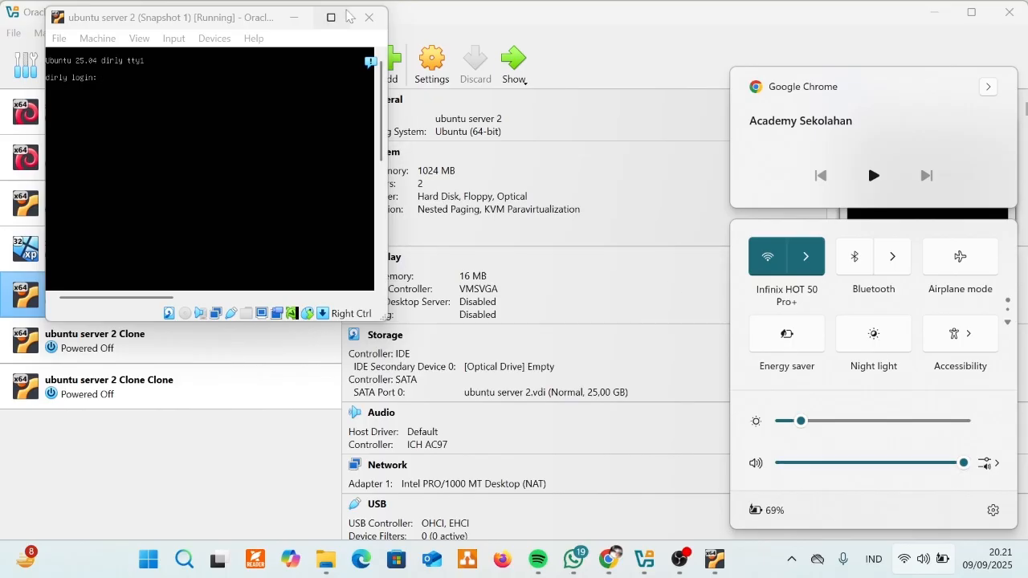
Step: Dismiss the quick settings flyout and drag the 'ubuntu server 2' console to the screen's middle
mouse_move(341, 24)
drag(250, 28, 462, 171)
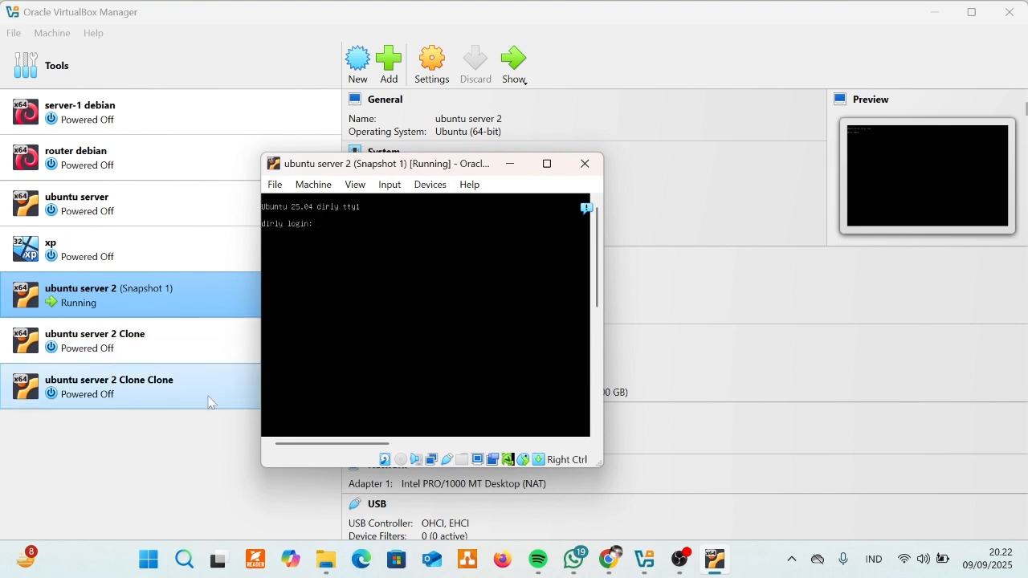
Step: In a new Chrome tab, search Google for 'virtualbox 6.1' and open the Download_Old_Builds_6_1 page
click(184, 559)
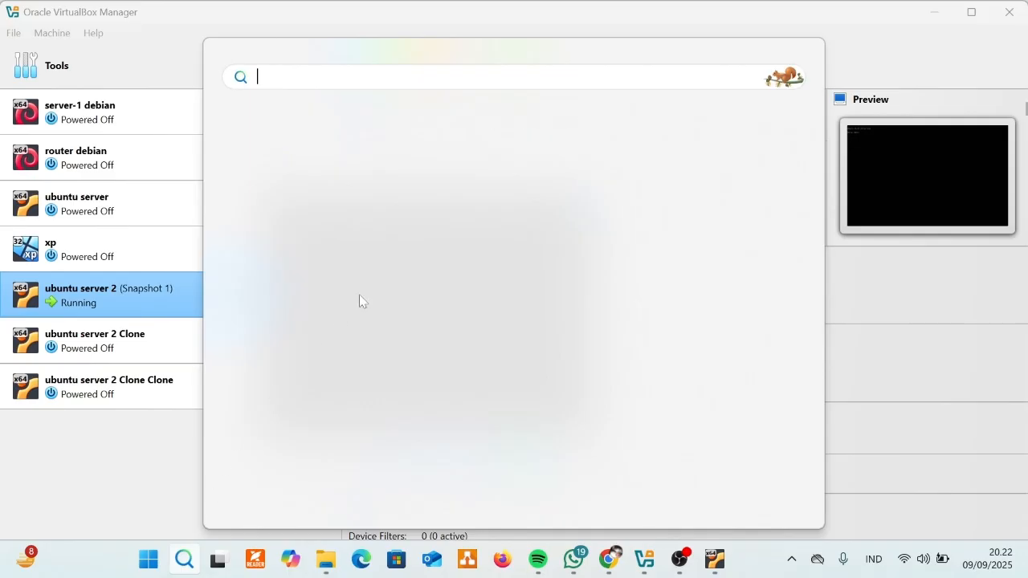
click(608, 559)
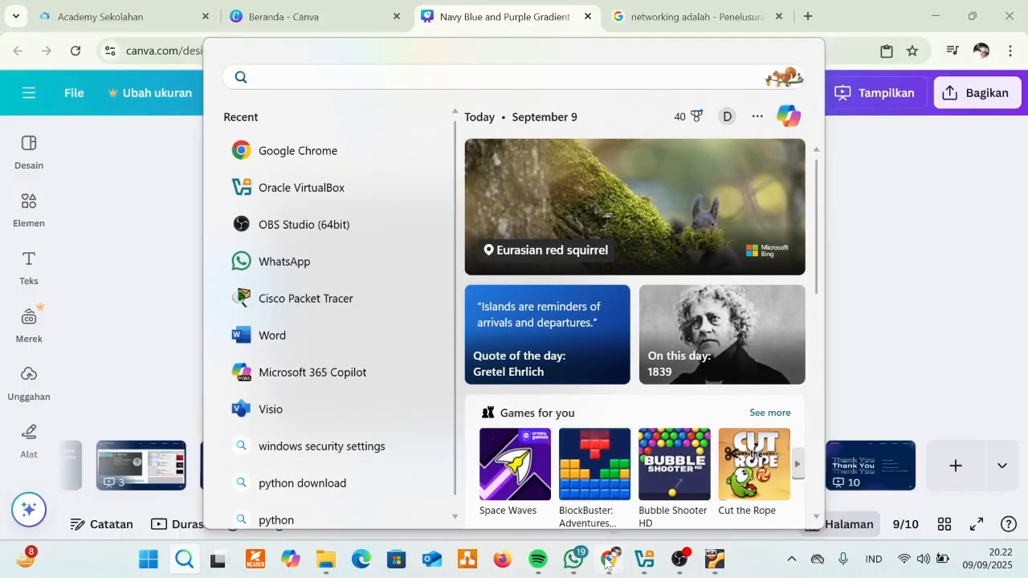
click(807, 16)
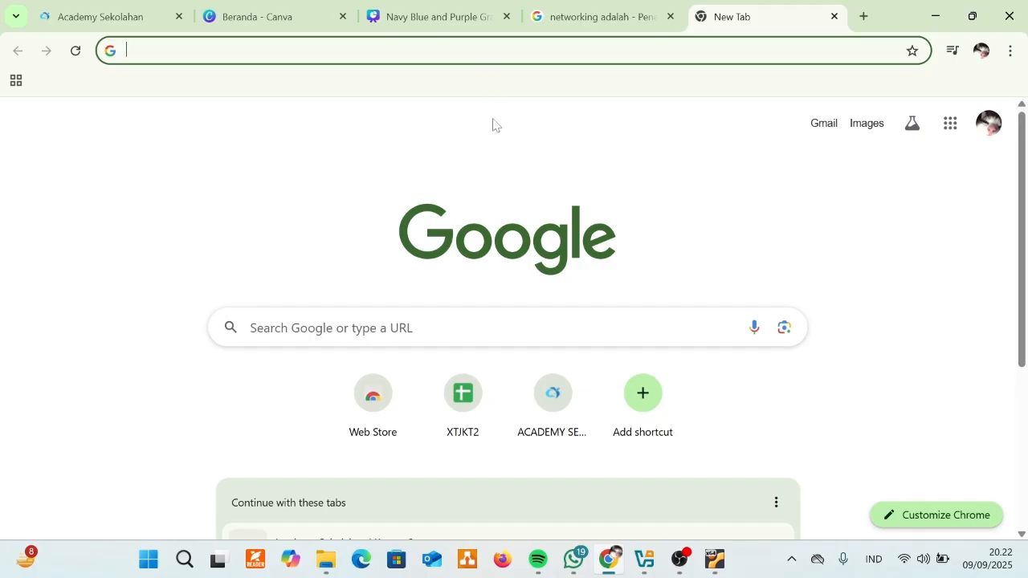
click(485, 327)
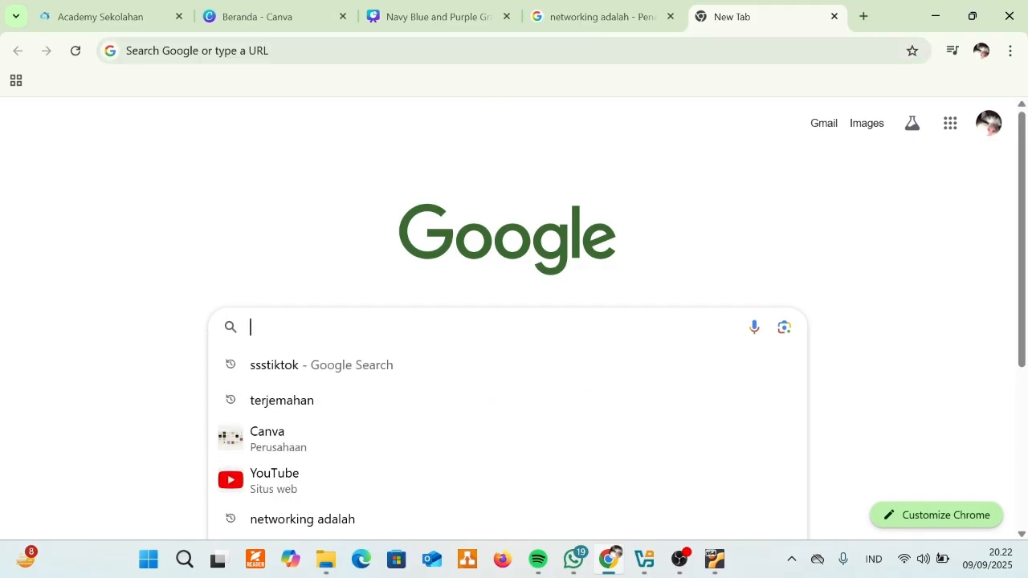
text(vi)
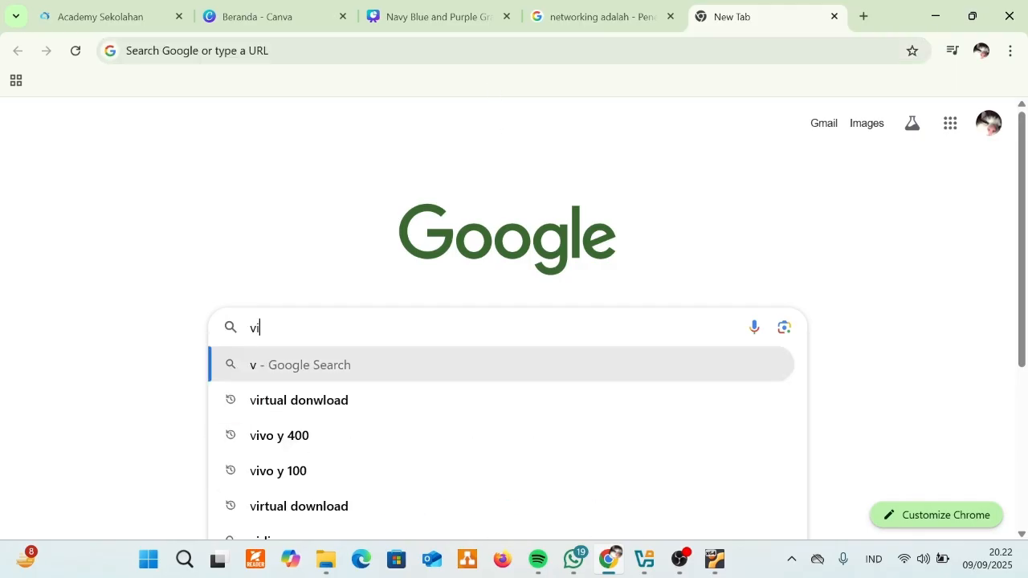
text(rtua)
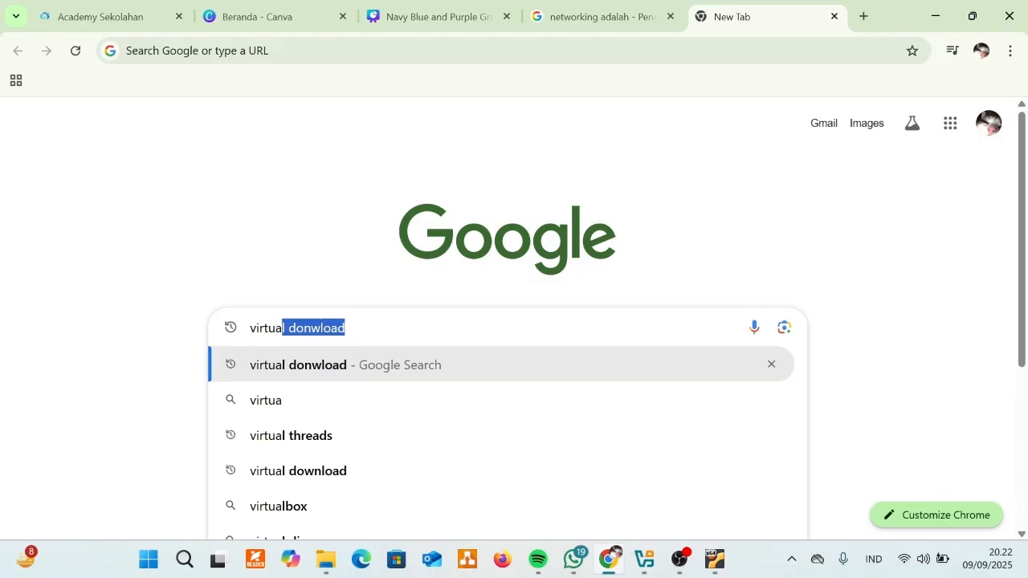
text(lbox)
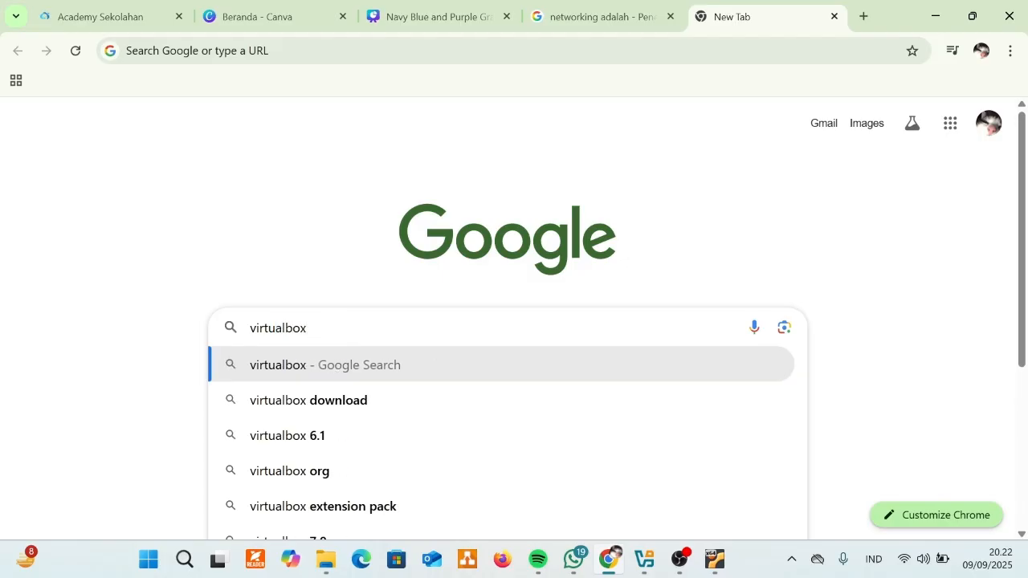
text( 6.1)
key(Return)
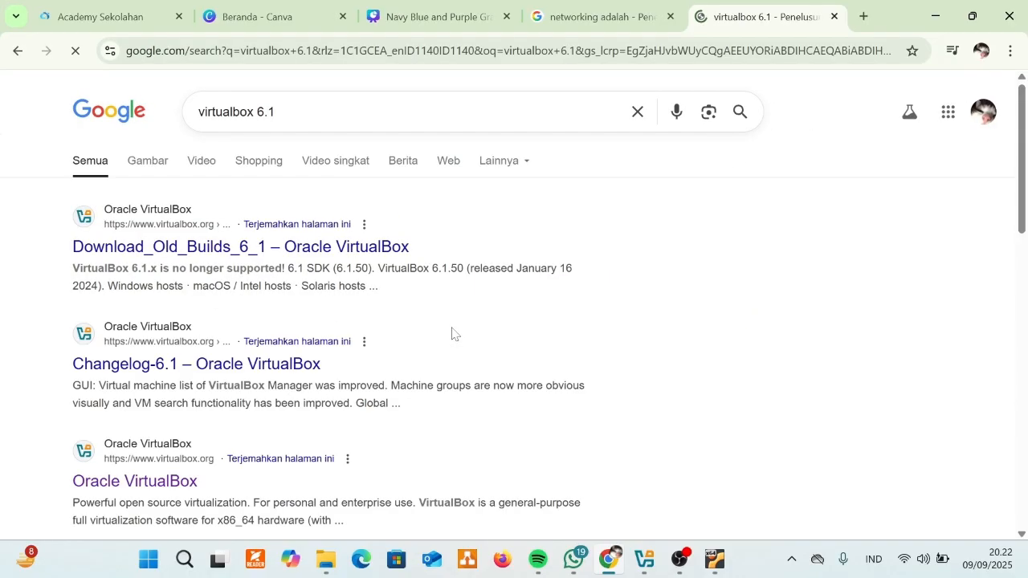
click(321, 250)
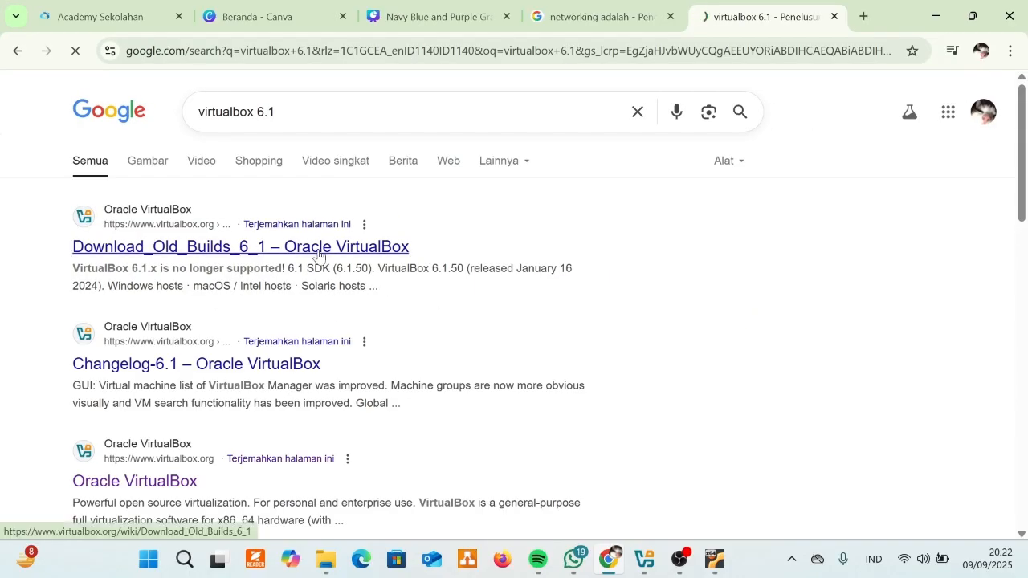
scroll(450, 390, down, 2)
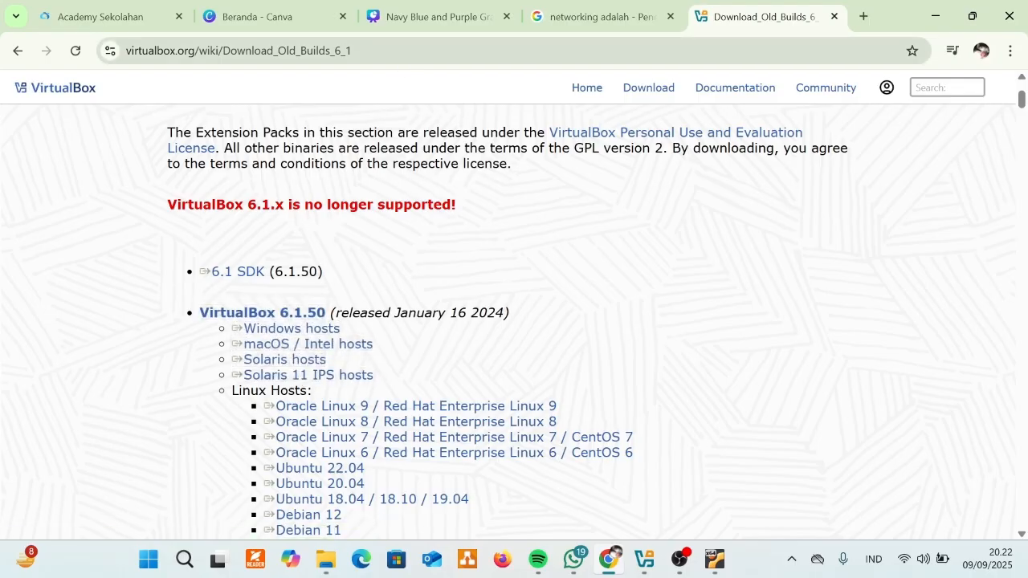
Step: Confirm the VirtualBox version is 7.1.12 via Help > About, then return to the ubuntu server 2 console
click(652, 570)
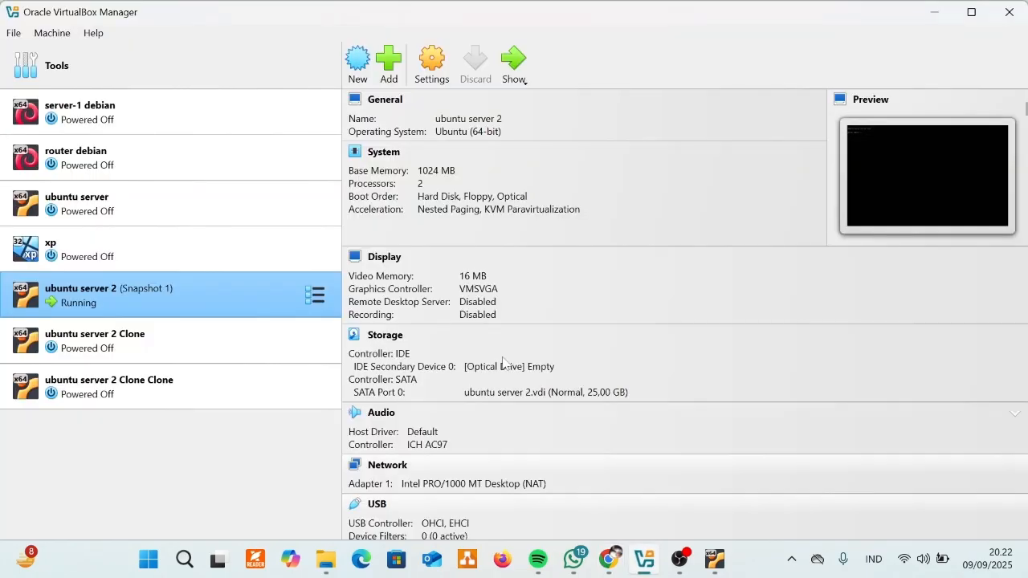
click(86, 36)
click(133, 177)
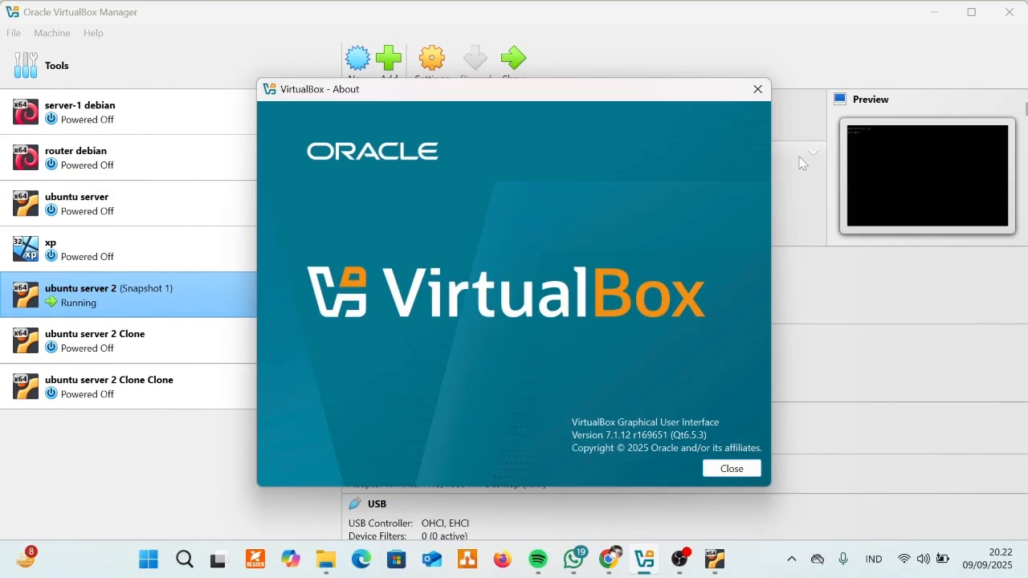
click(755, 86)
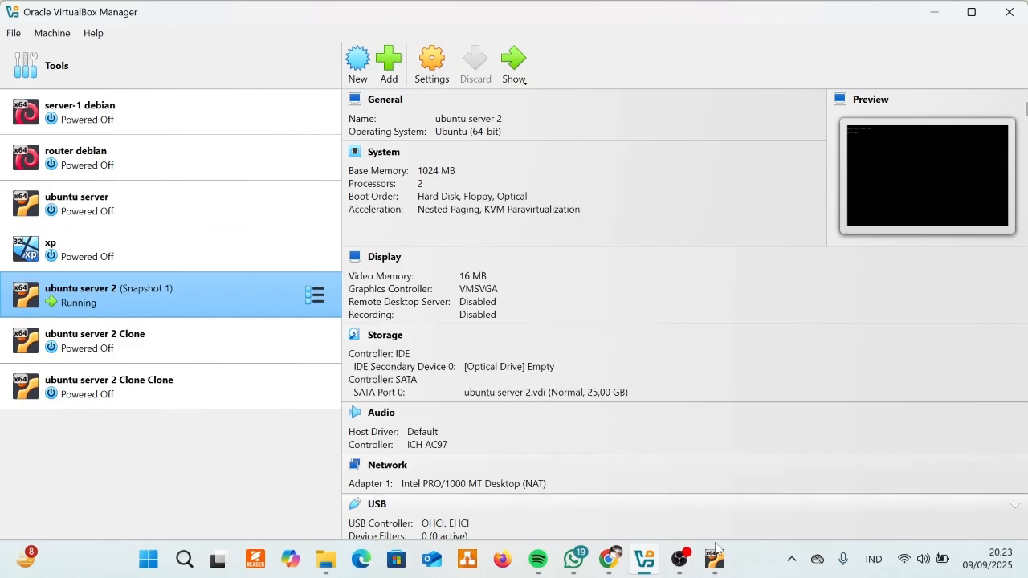
click(714, 555)
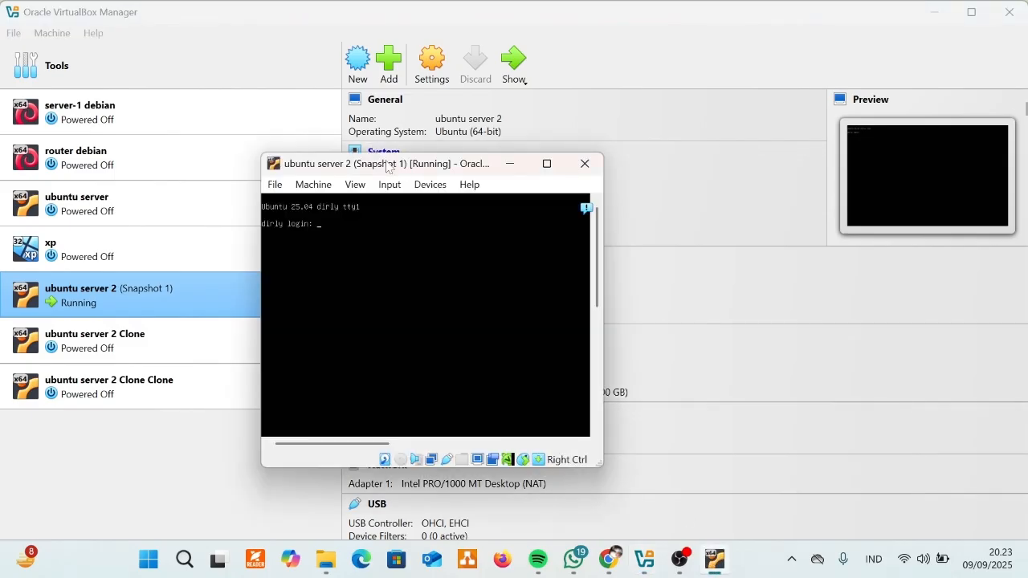
Step: Maximize the VM console and log in with the user's account name and password
drag(387, 166, 330, 71)
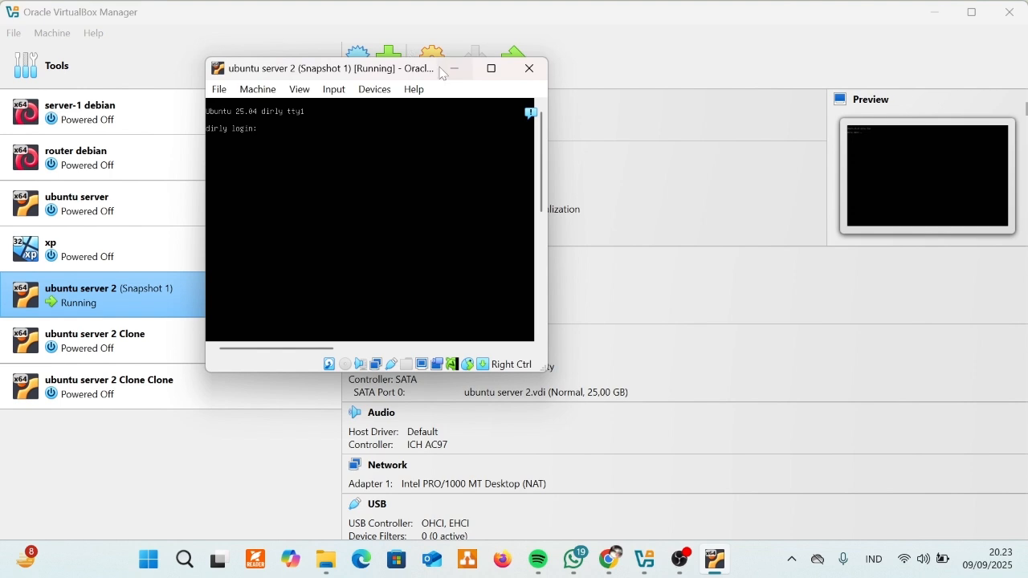
click(491, 69)
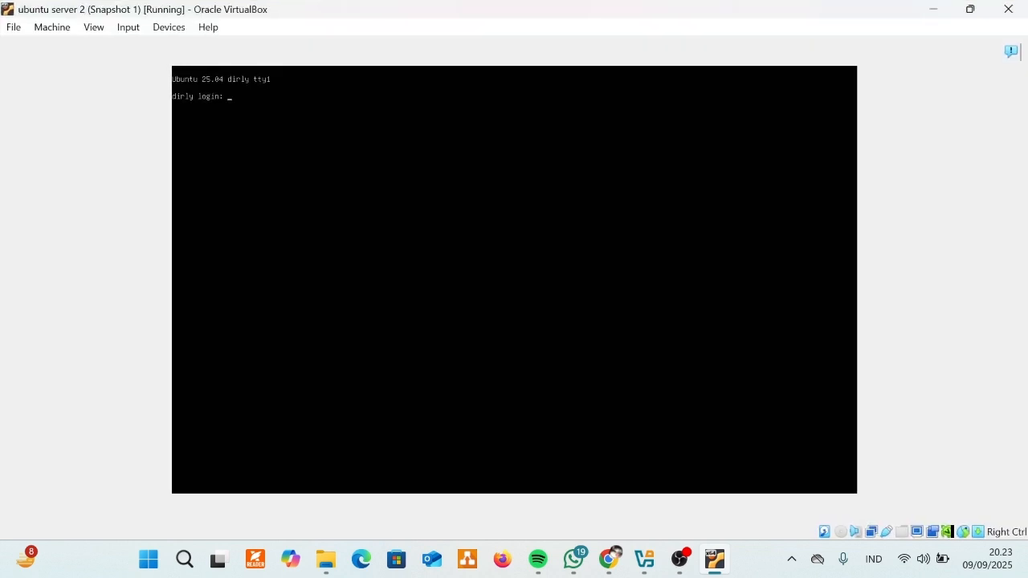
text(dirlyfazrul)
key(Return)
key(Return)
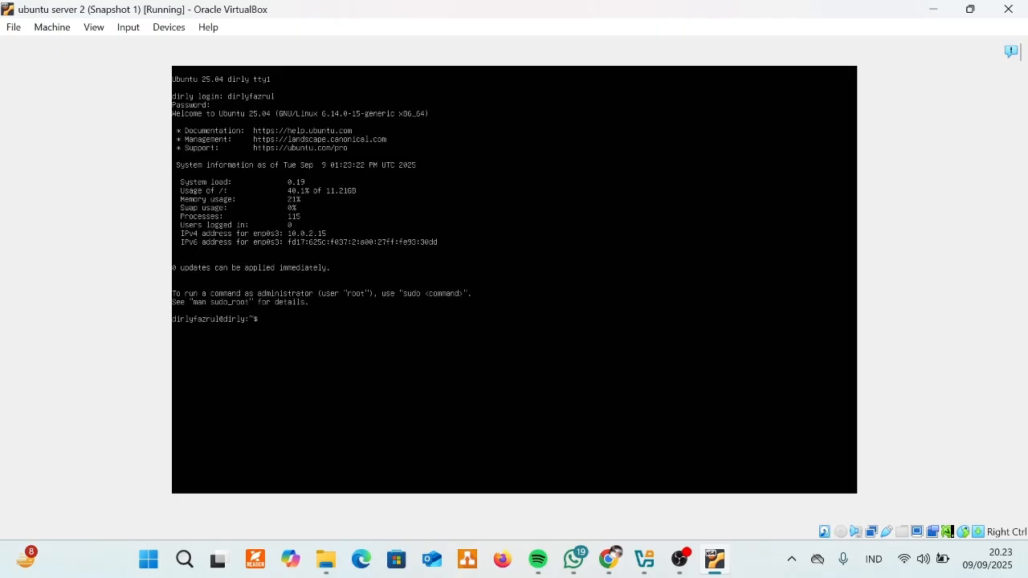
Step: Type ping google.com at the Ubuntu shell prompt
key(Return)
key(Return)
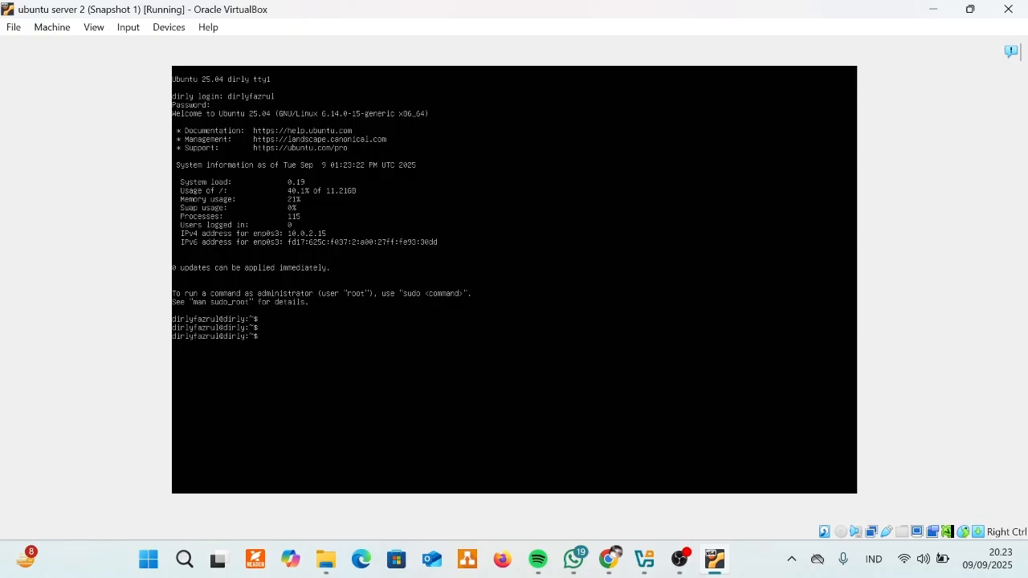
text(pi)
text(com)
Step: Check in ubuntu server 2's Network settings that Adapter 1 is attached to NAT, then close them
click(932, 19)
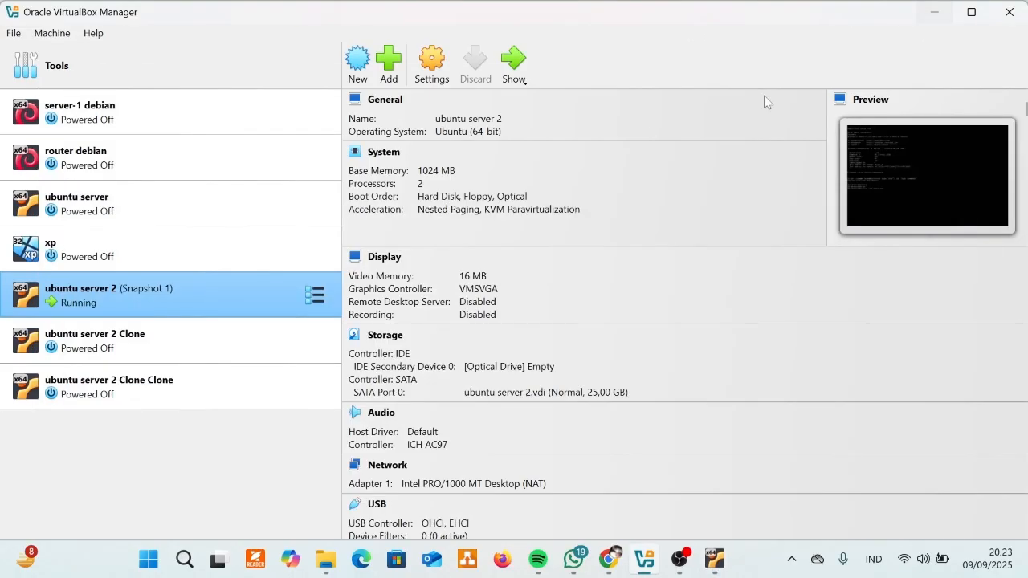
click(434, 65)
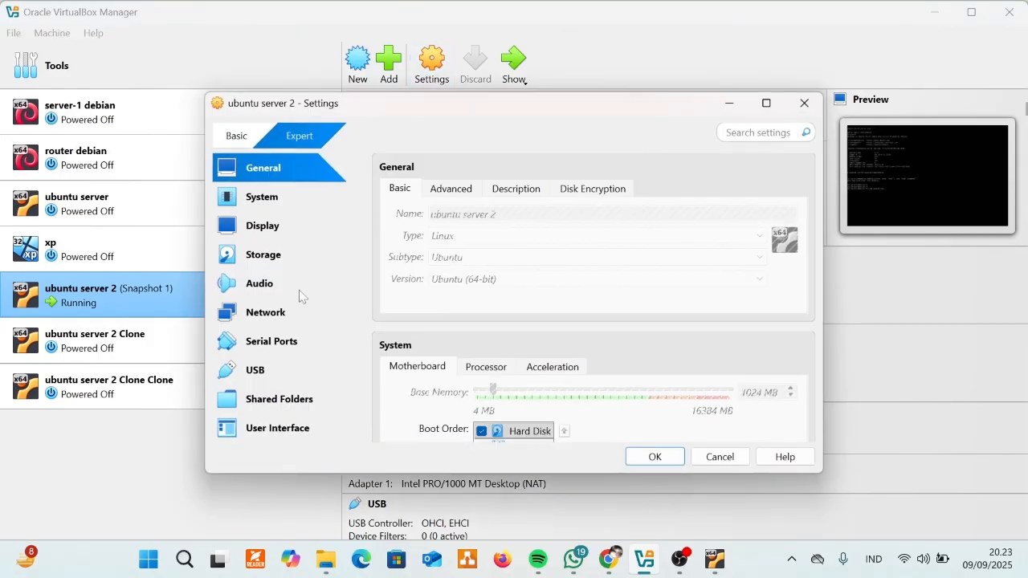
click(297, 312)
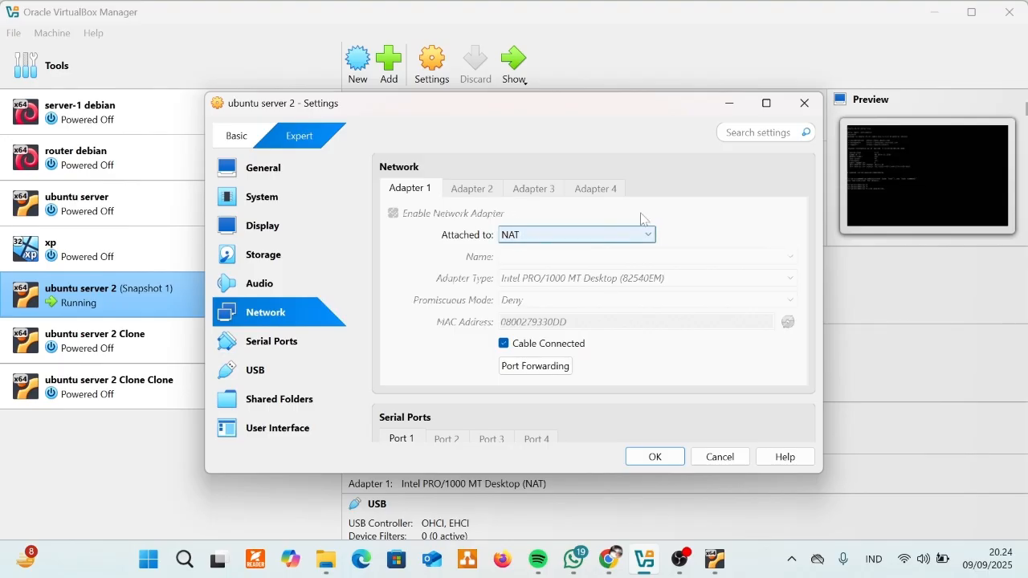
click(804, 103)
Step: Let ping google.com run in the VM, then stop it at 32 received with 0% packet loss
click(518, 60)
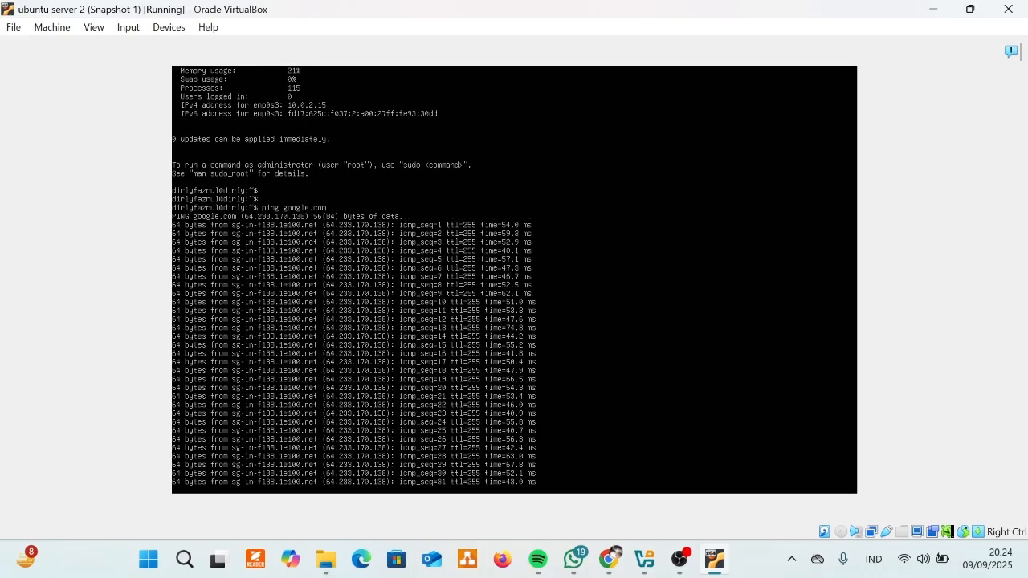
key(ctrl+c)
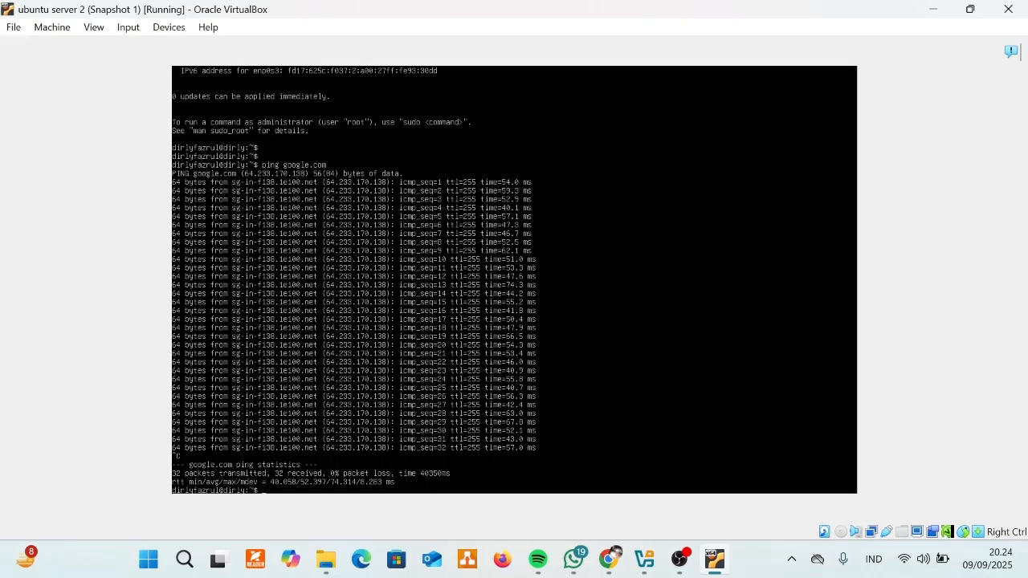
key(Return)
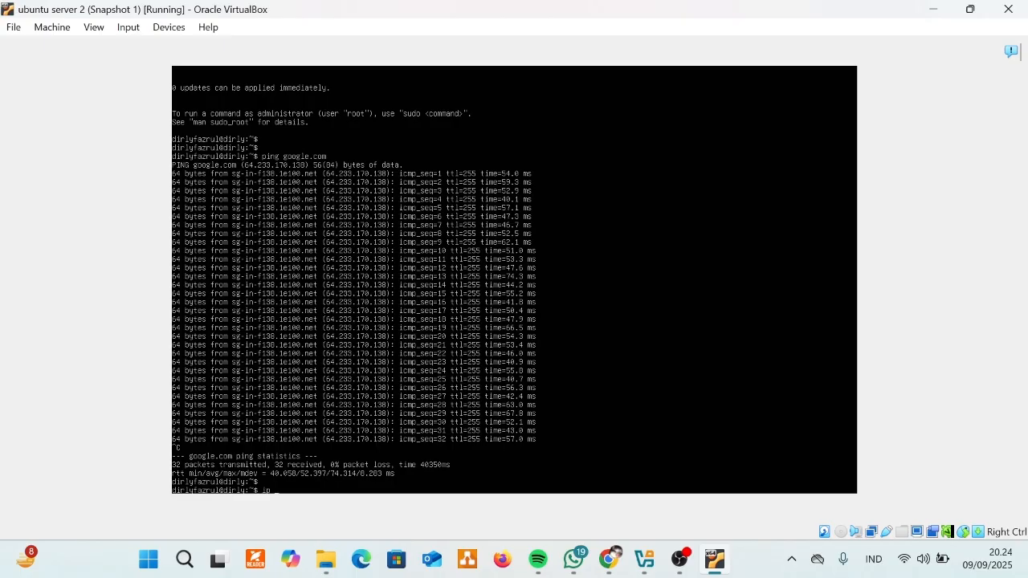
Step: Run ip address to show enp0s3 at 10.0.2.15, then return to the Chrome old builds page
text(ip address)
key(Return)
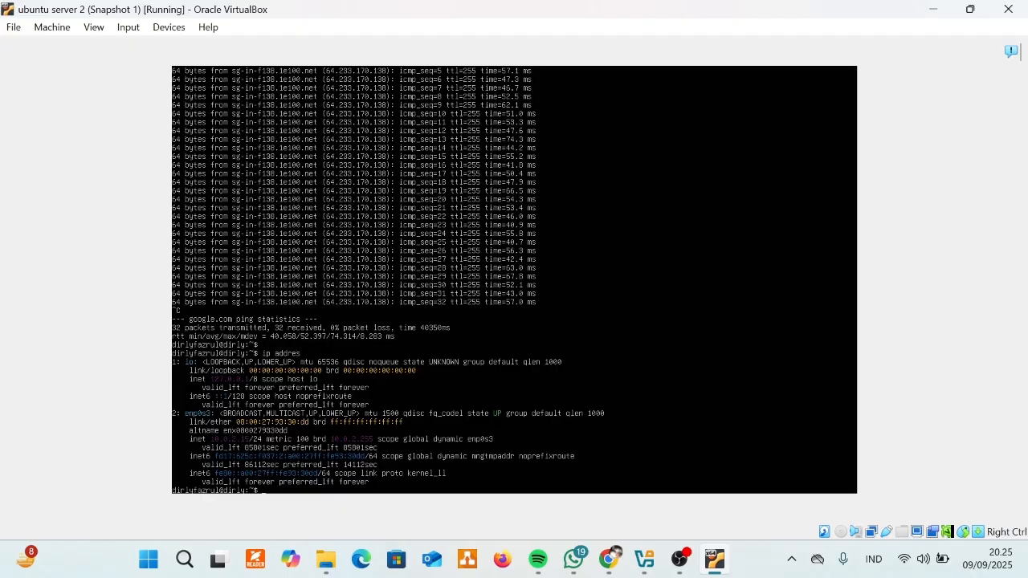
click(621, 558)
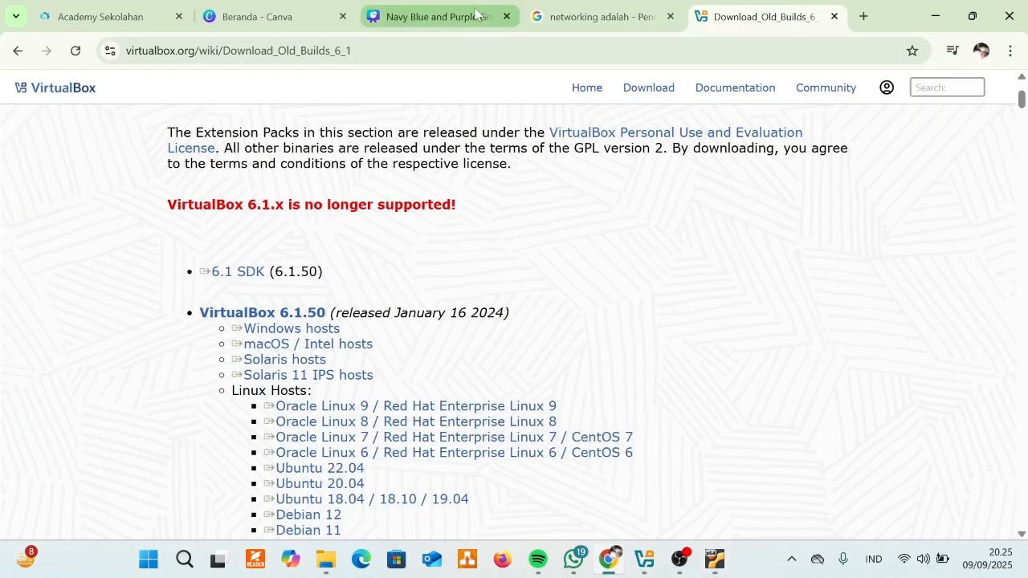
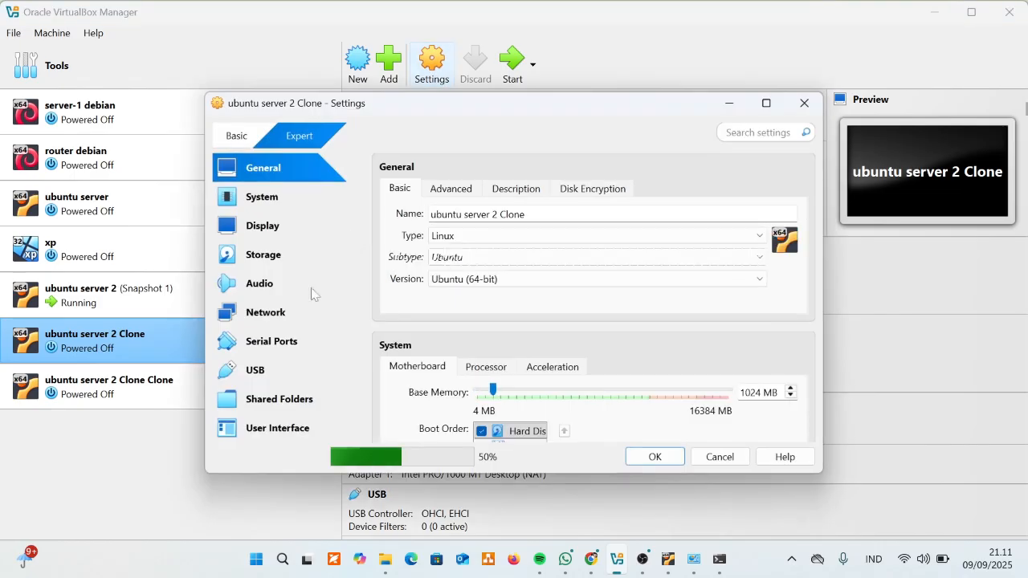
Step: Save the ubuntu server 2 Clone's network settings, start the Clone, and minimize its booting console
click(313, 311)
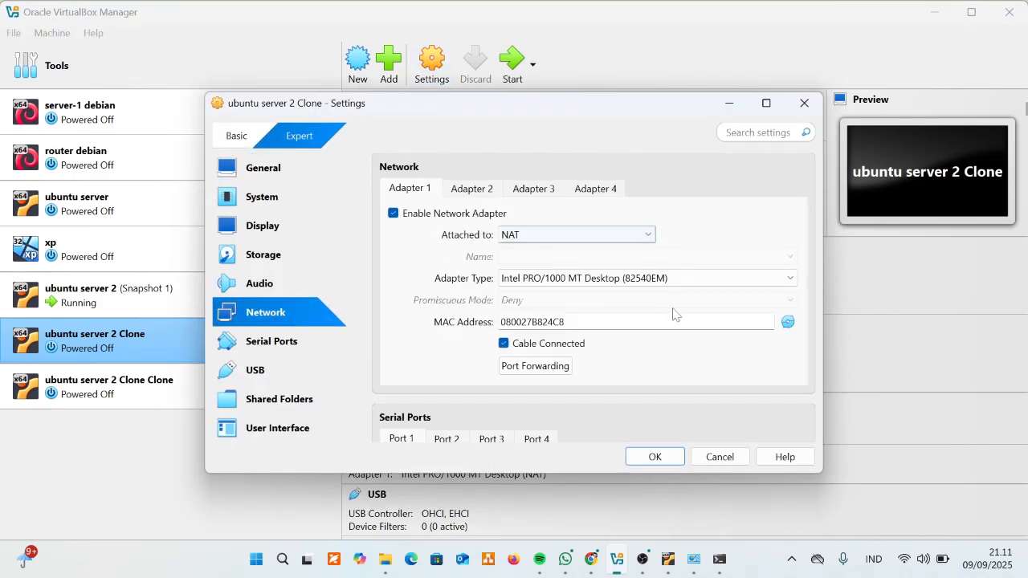
click(655, 456)
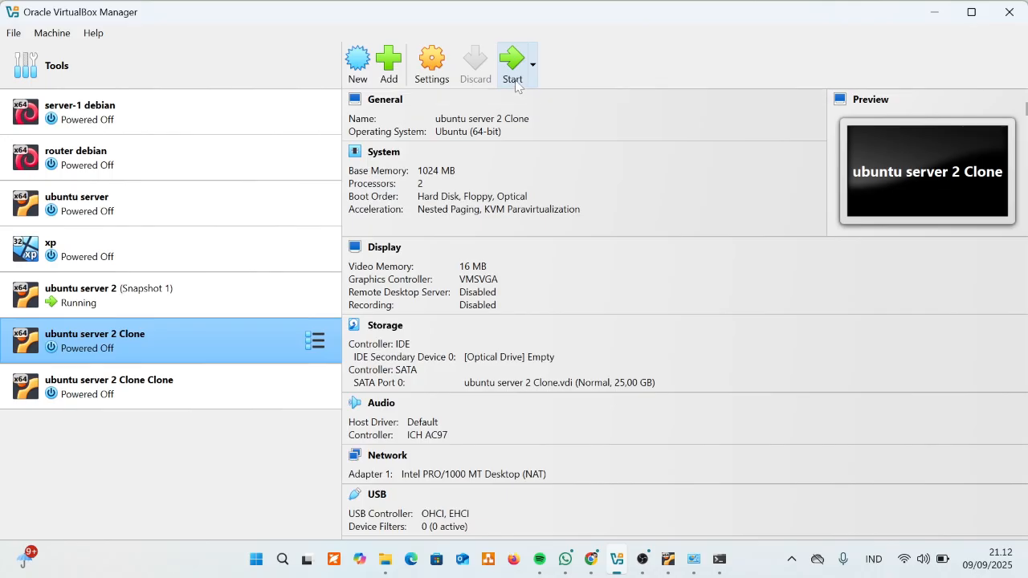
click(517, 82)
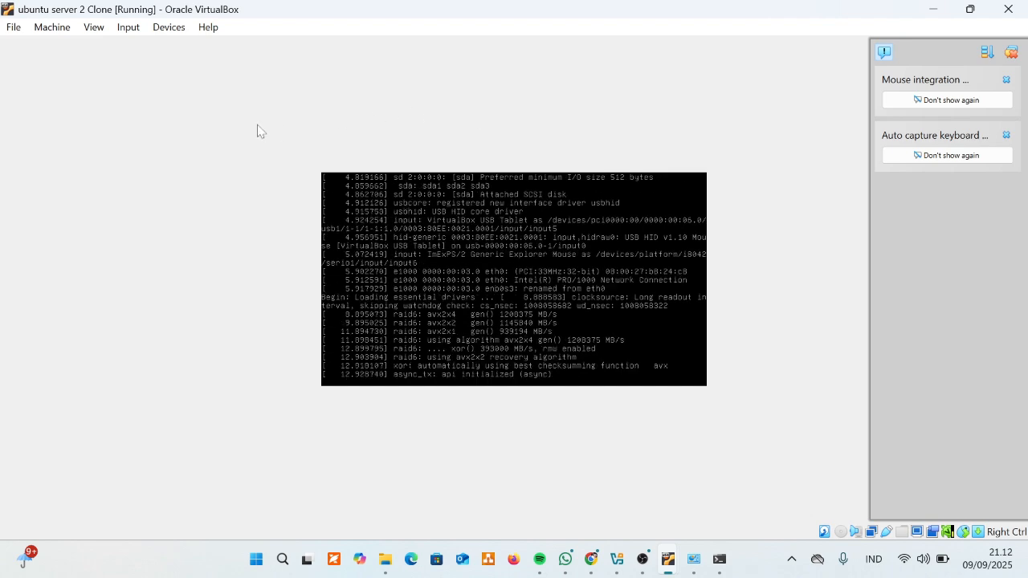
click(933, 9)
Step: View the running ubuntu server 2 console, then switch to the Clone console and submit a login name
click(114, 294)
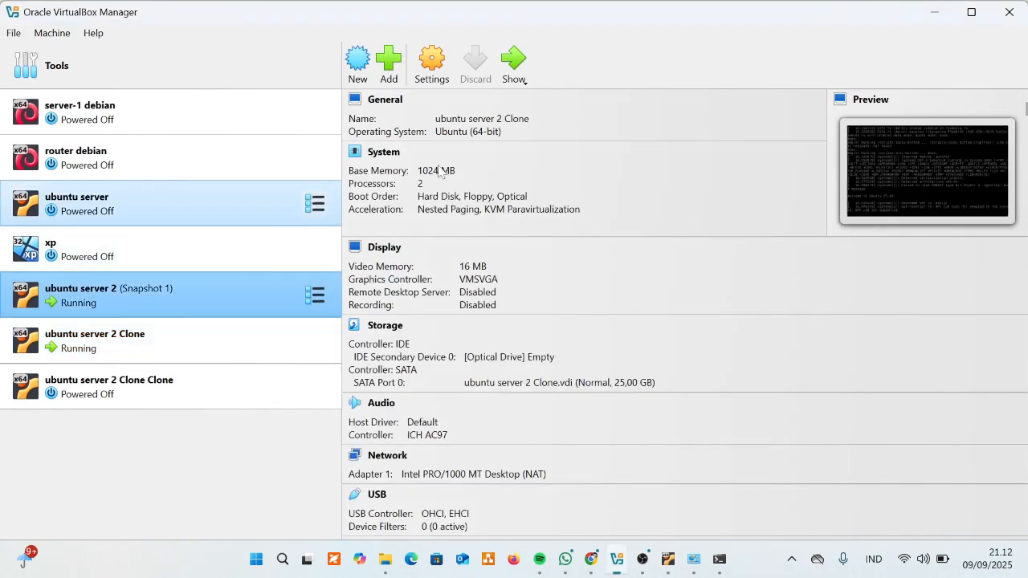
click(514, 63)
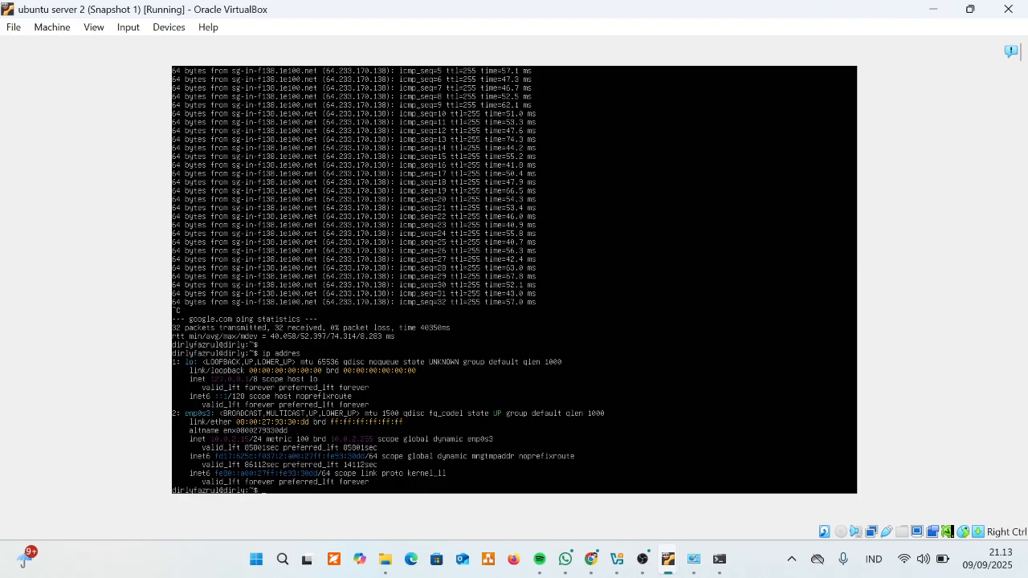
click(933, 10)
click(201, 341)
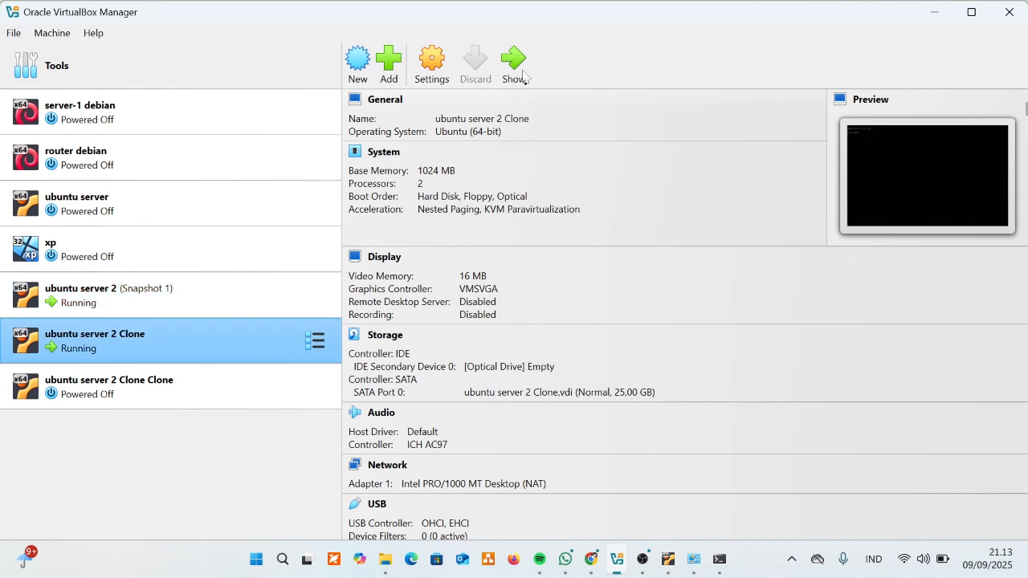
click(514, 60)
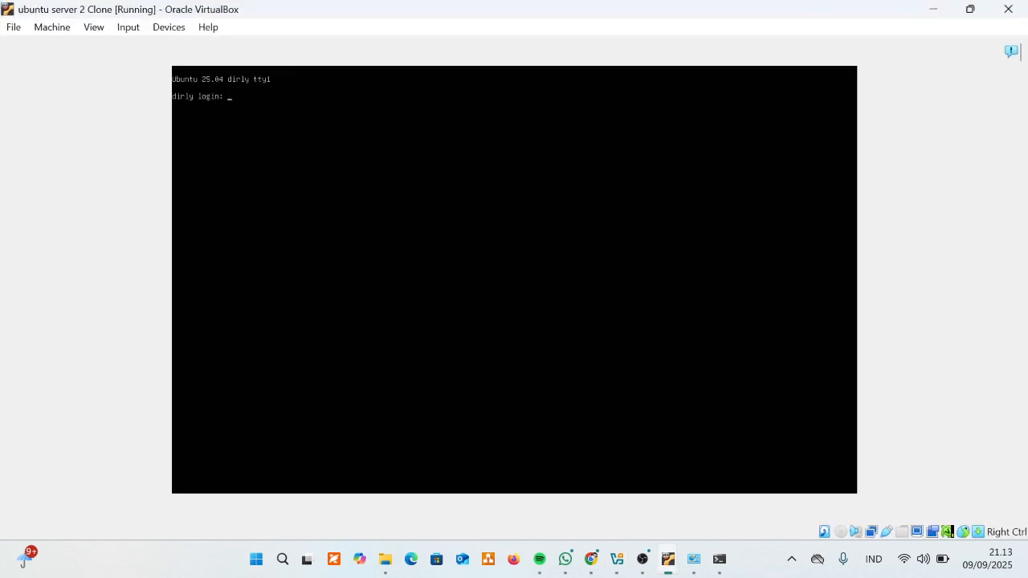
text(dirlyfazrul)
key(Return)
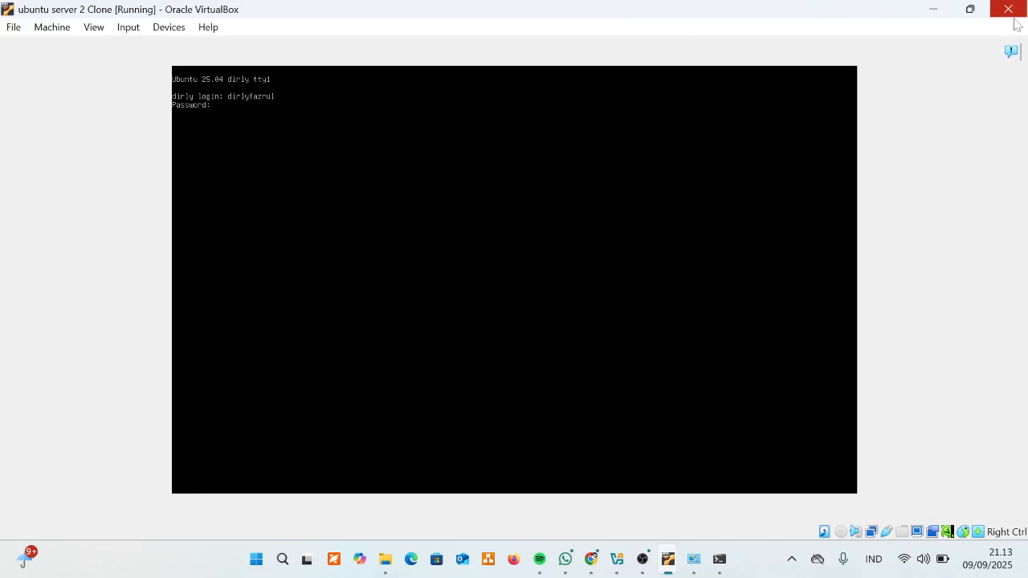
Step: Rearrange both VM console windows and bring the Clone console up full screen
click(969, 9)
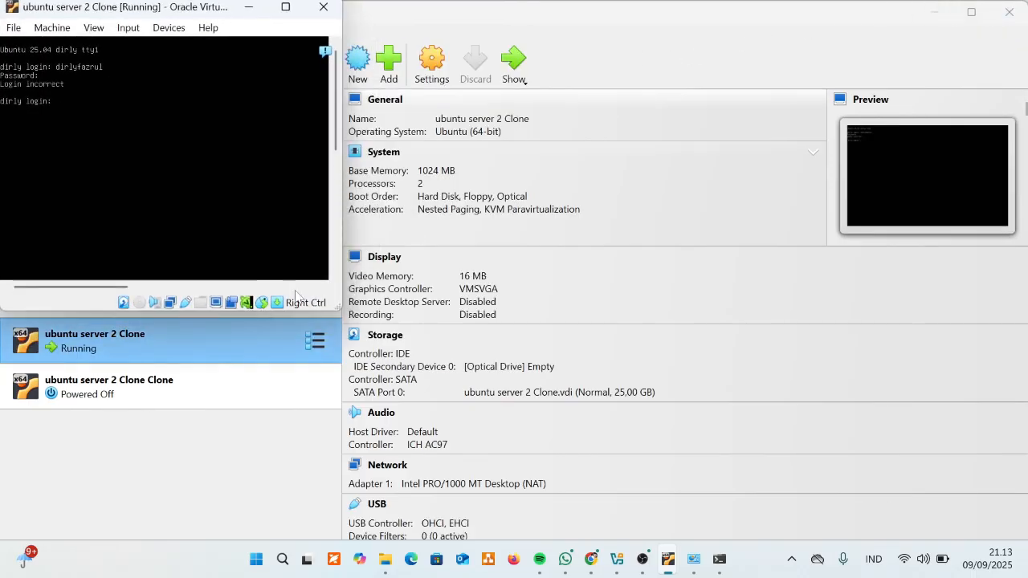
mouse_move(668, 565)
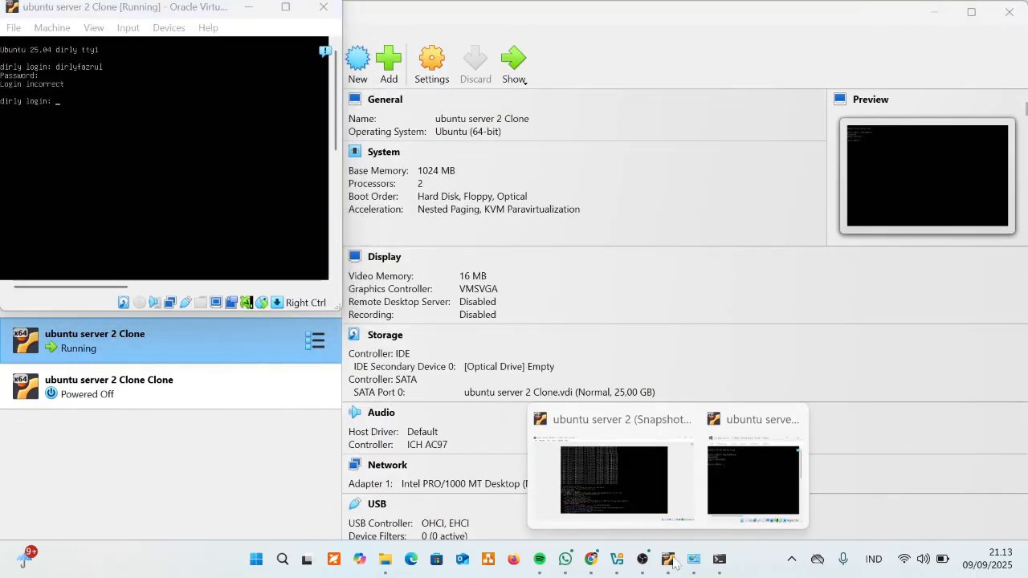
mouse_move(674, 502)
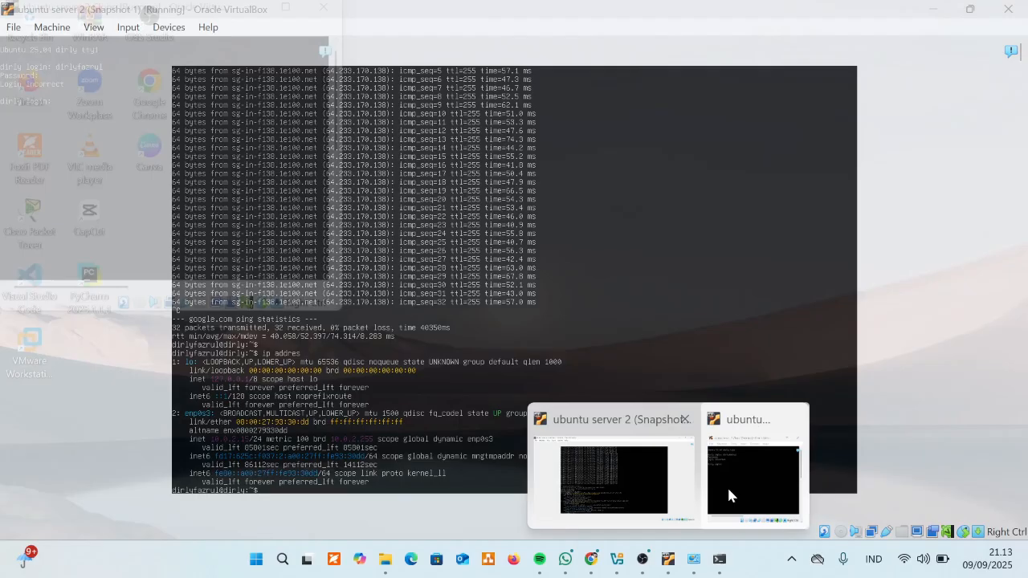
mouse_move(734, 485)
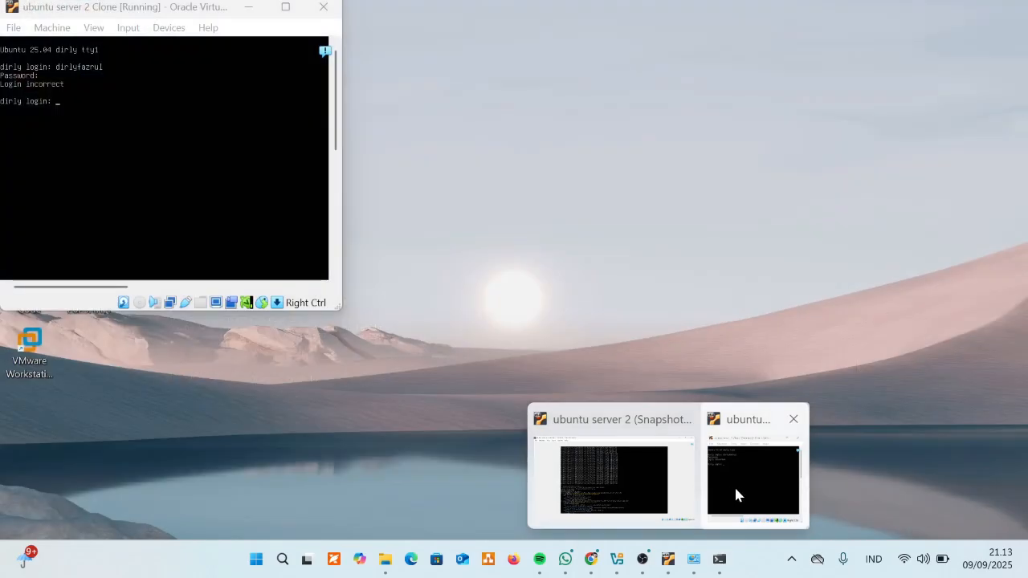
click(723, 487)
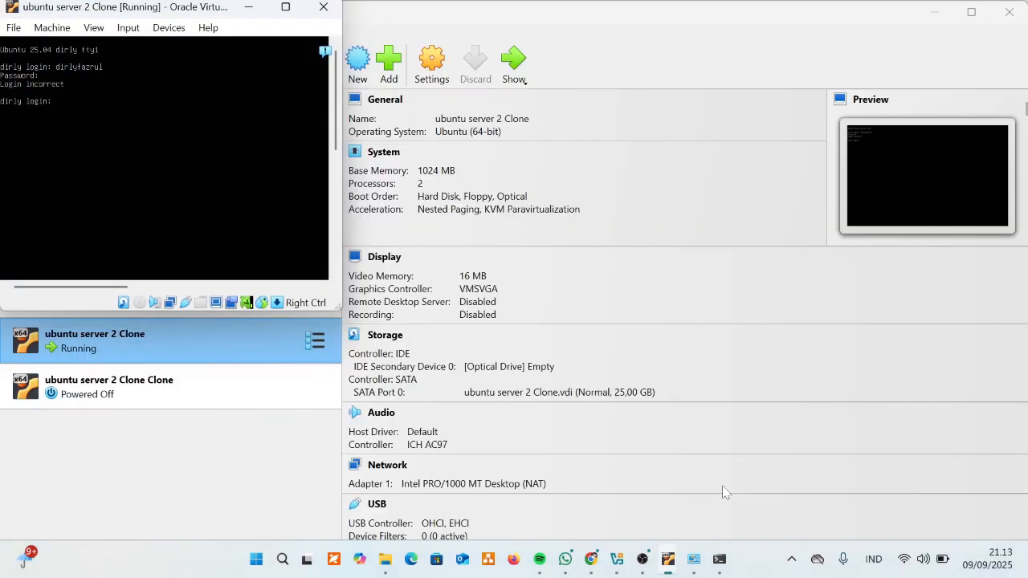
mouse_move(671, 565)
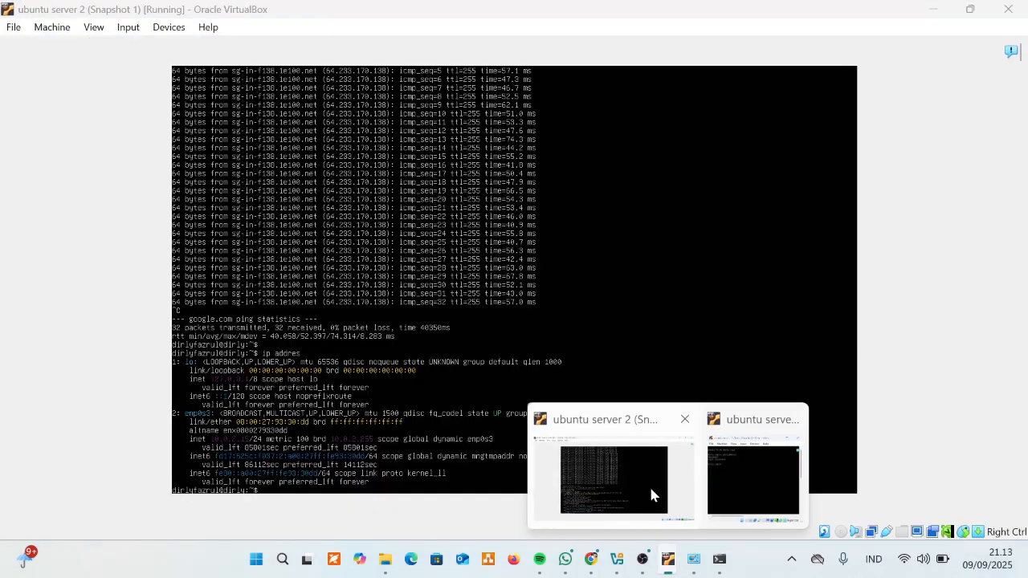
click(648, 491)
click(970, 9)
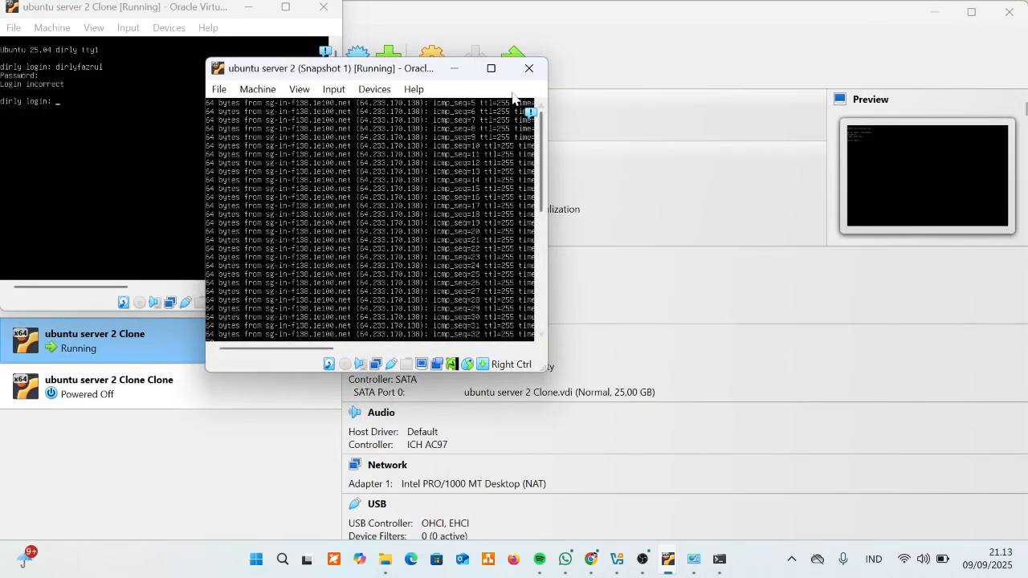
click(491, 68)
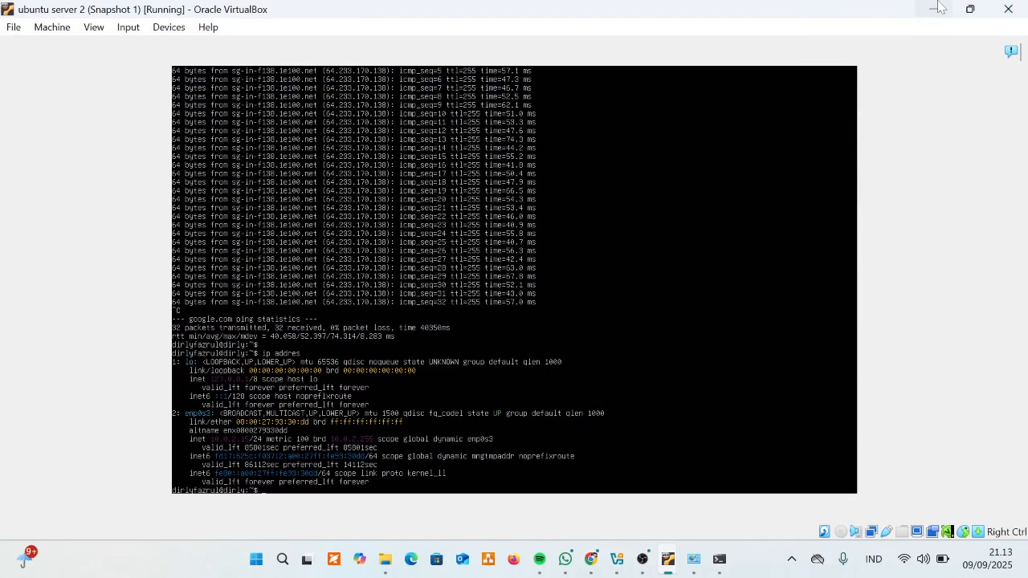
click(960, 6)
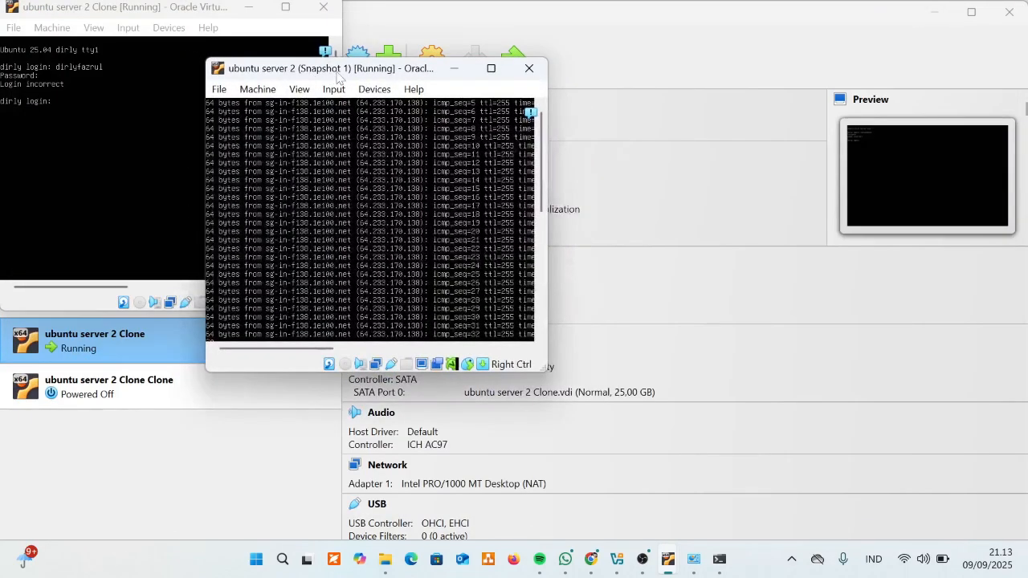
drag(335, 76, 476, 98)
click(286, 7)
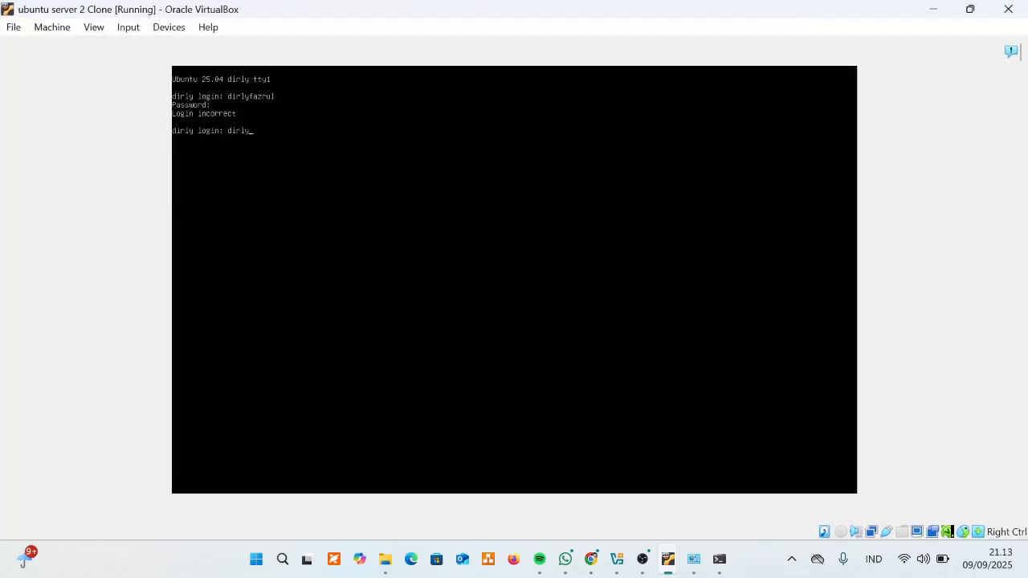
Step: Retry signing in to the Clone, re-entering the username to reach the password prompt
text(fazru;)
key(Return)
key(Return)
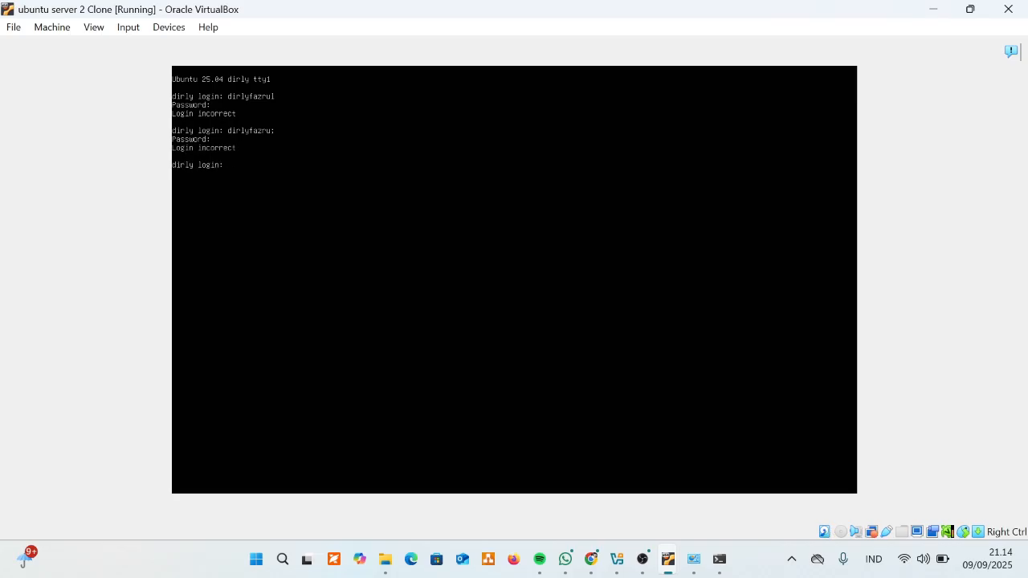
text(dirly)
text(fazruk)
key(Return)
key(Return)
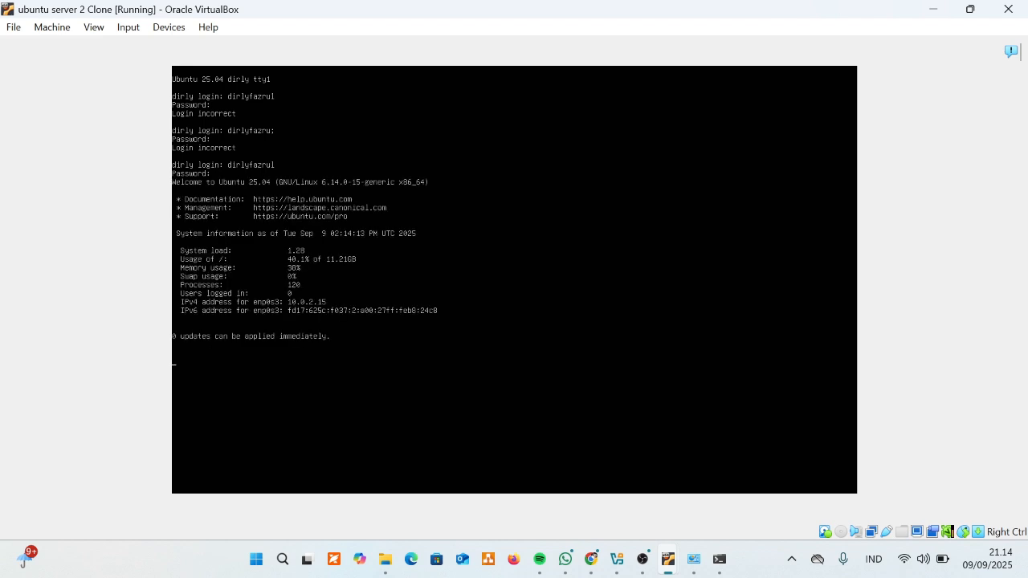
Step: Run ip addres in the Clone, showing enp0s3 at 10.0.2.15/24
key(Return)
key(Return)
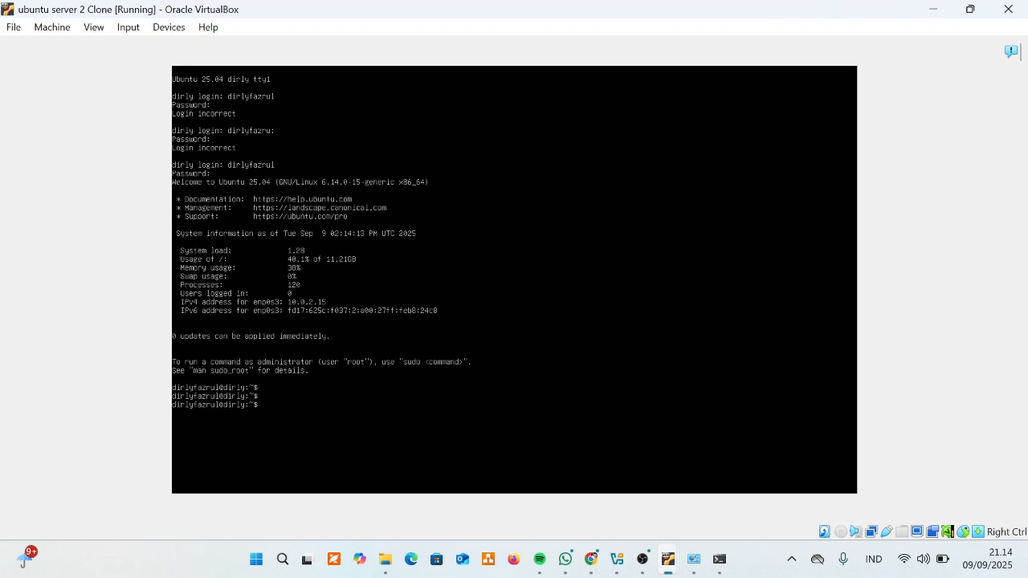
text(ip addres)
key(Return)
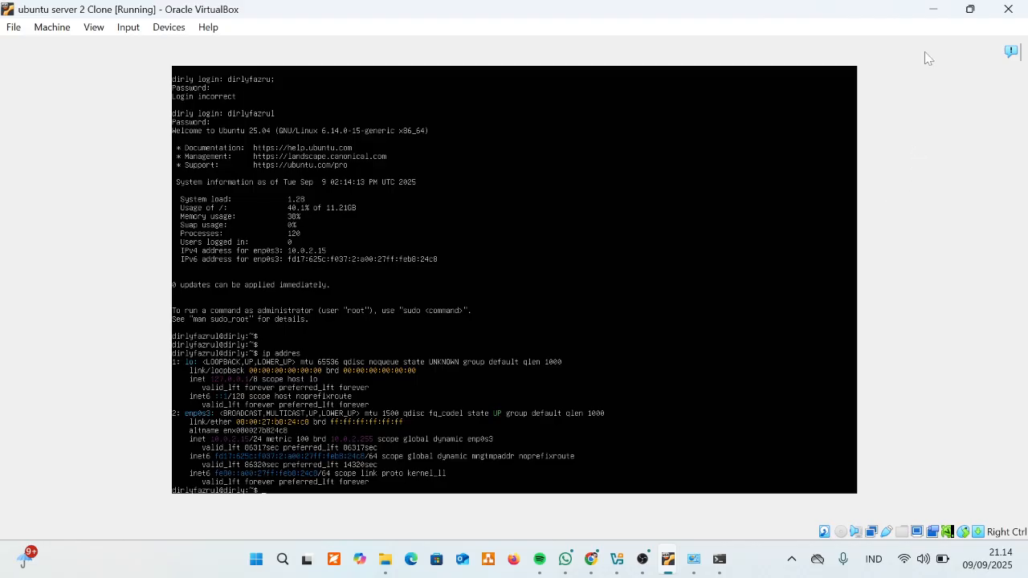
Step: Minimize the Clone console, then maximize and minimize the ubuntu server 2 console to reach the Manager
click(933, 9)
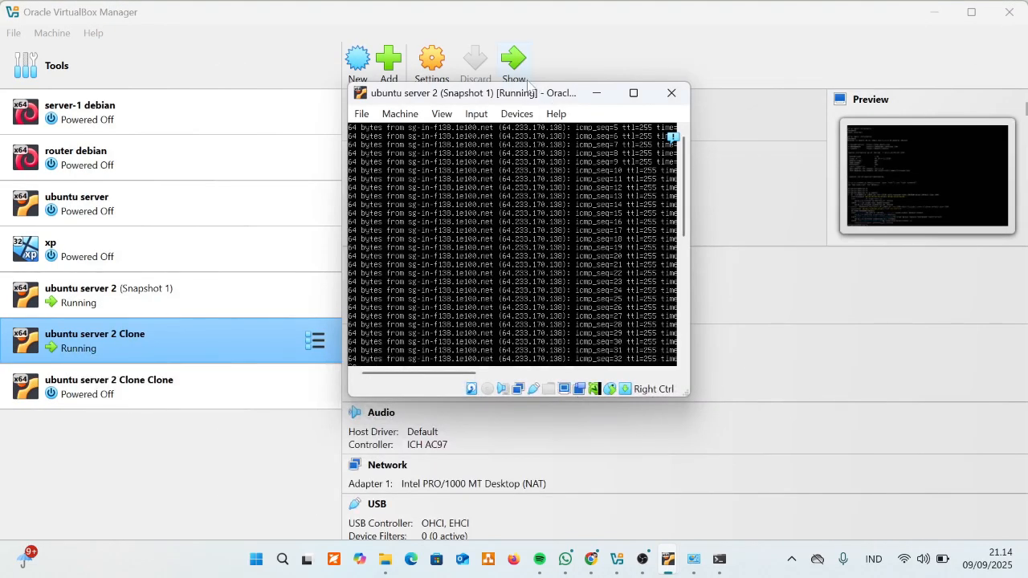
click(633, 94)
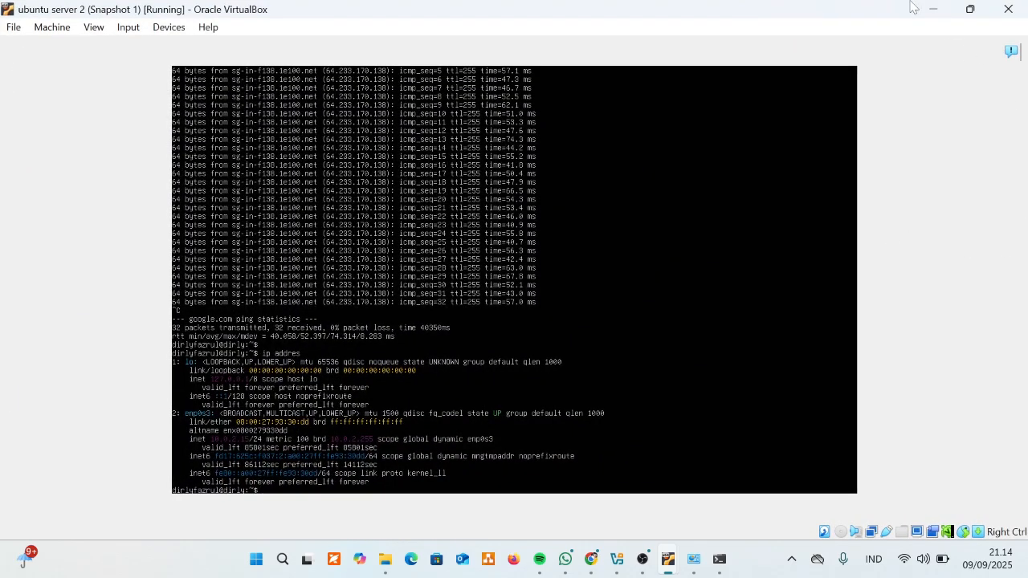
click(932, 9)
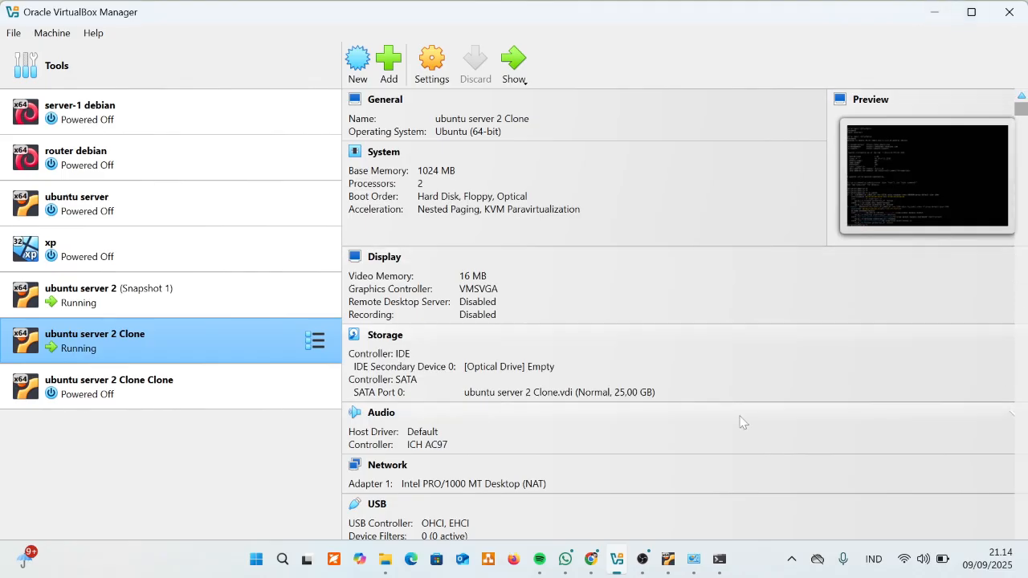
Step: Switch to OBS Studio and stop the screen recording
mouse_move(650, 553)
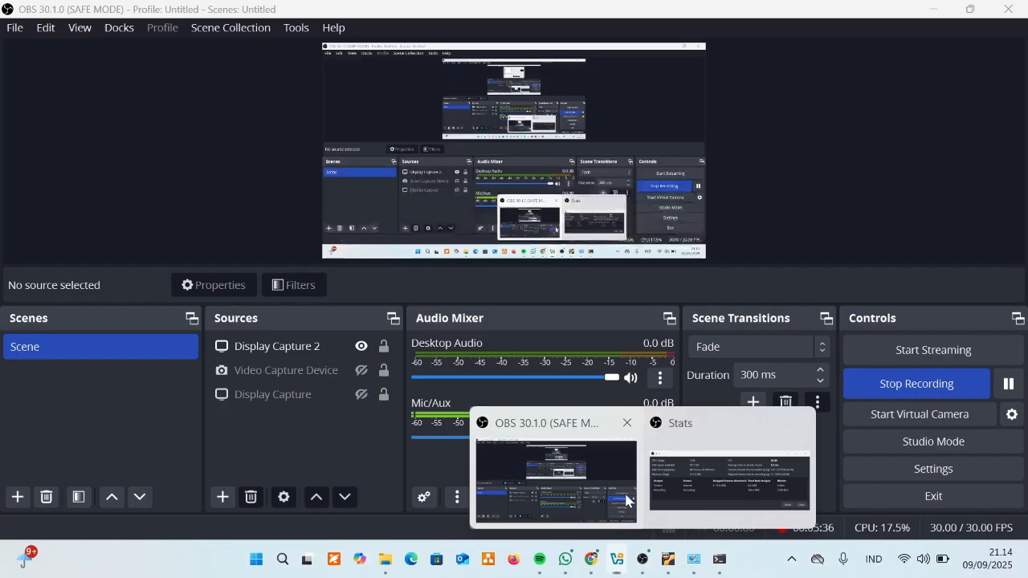
click(623, 493)
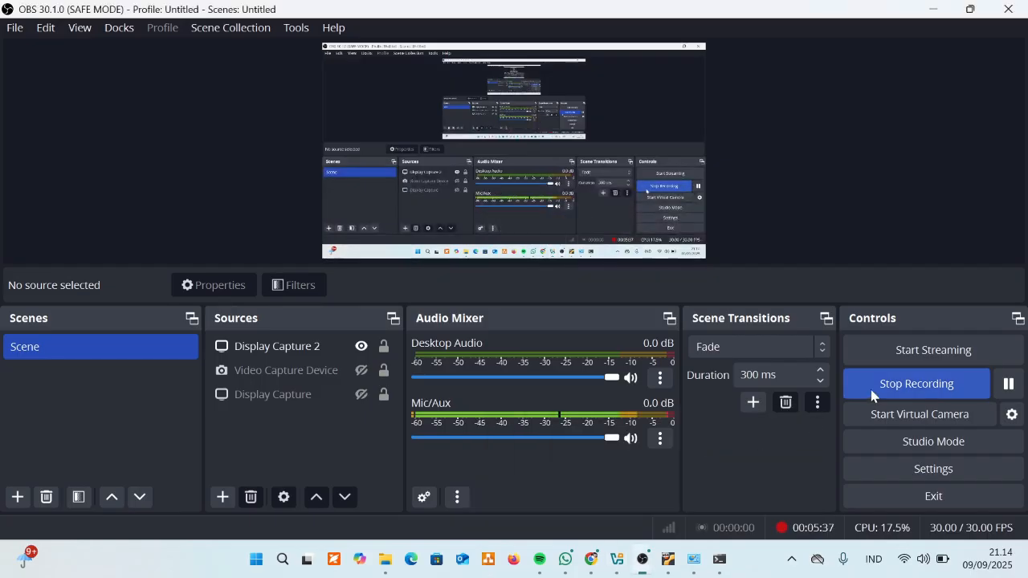
click(874, 391)
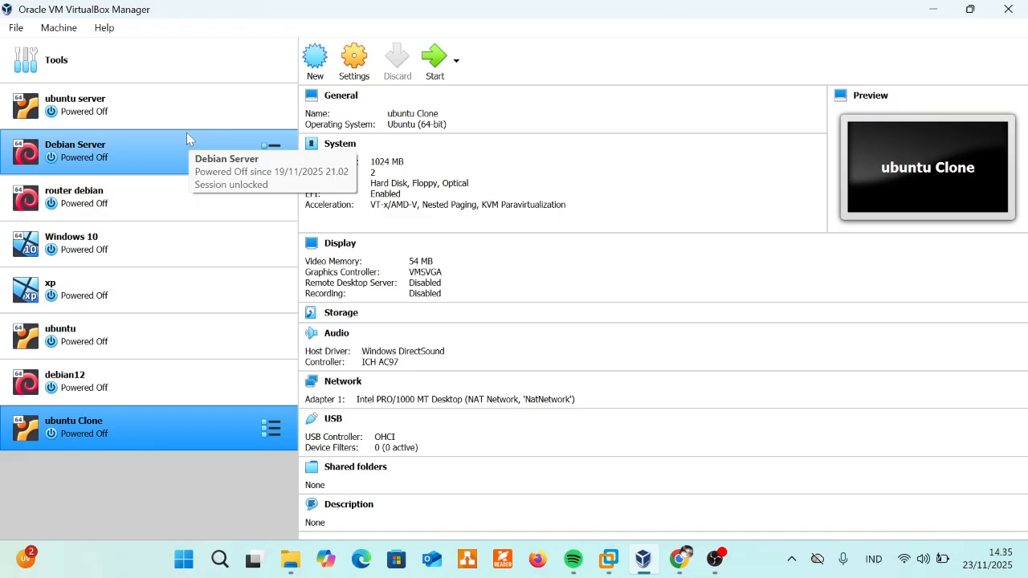
Step: In Preferences > Network, add NatNetwork1 and remove it again, keeping only NatNetwork
click(135, 70)
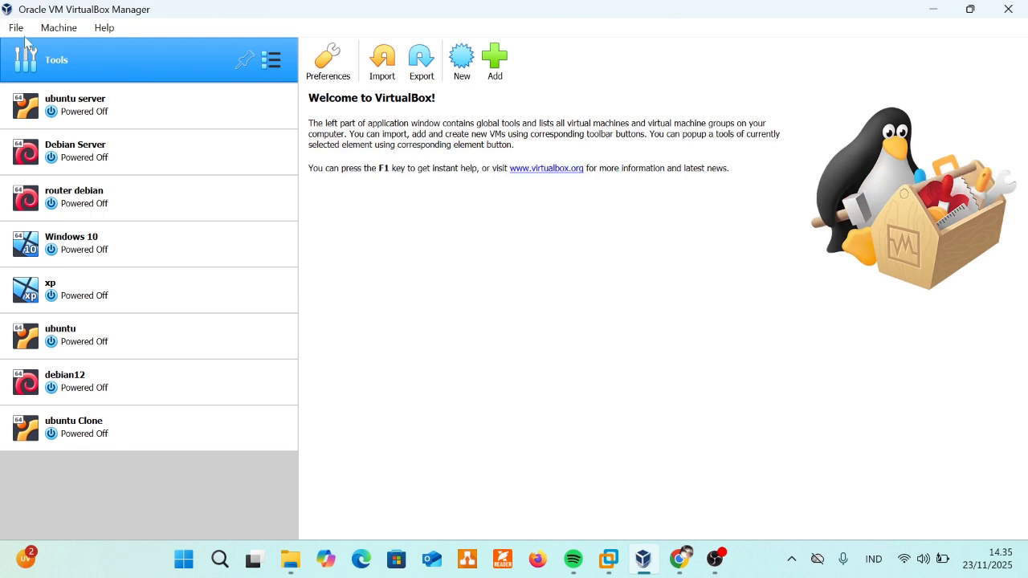
click(15, 29)
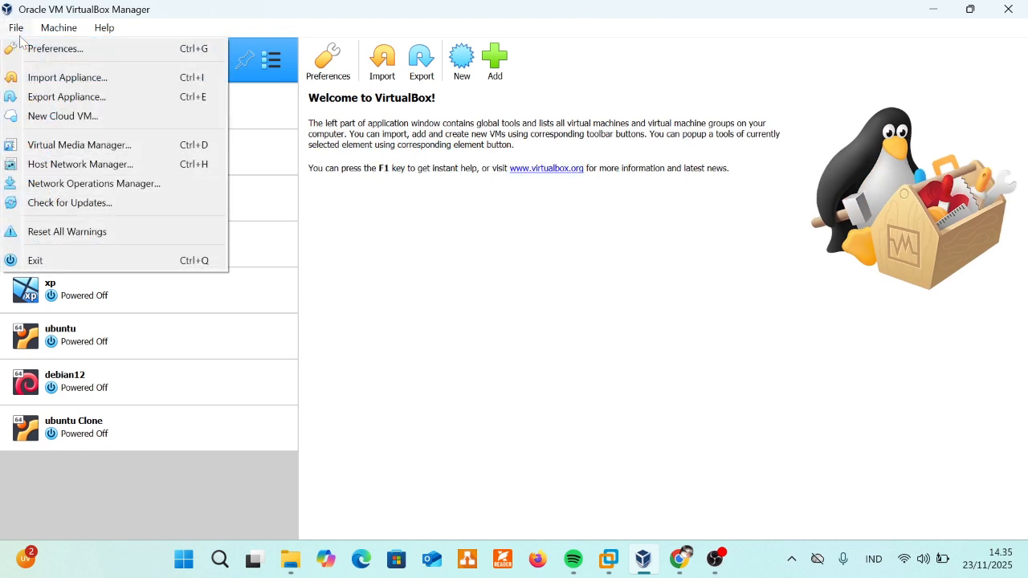
click(64, 53)
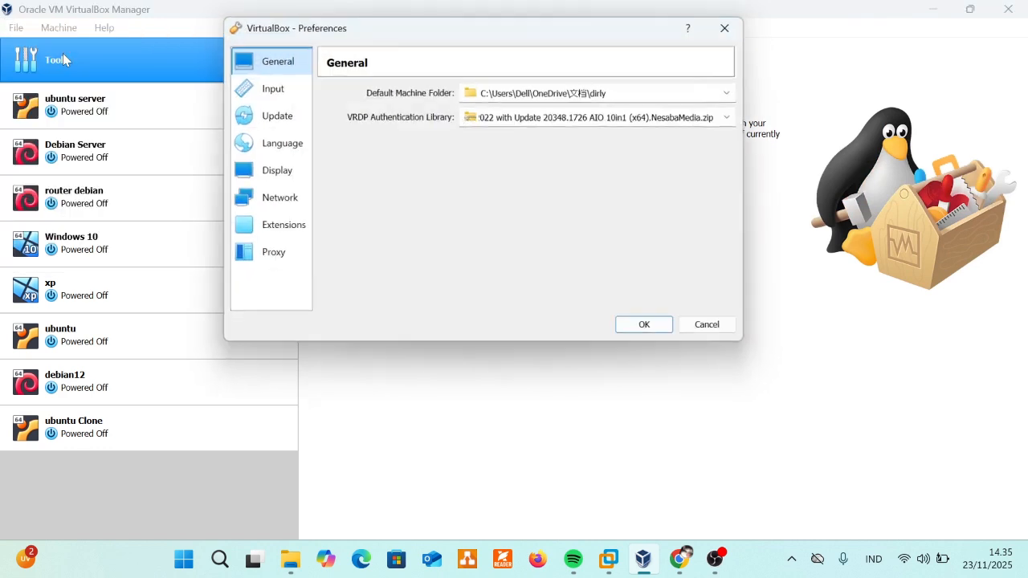
click(282, 204)
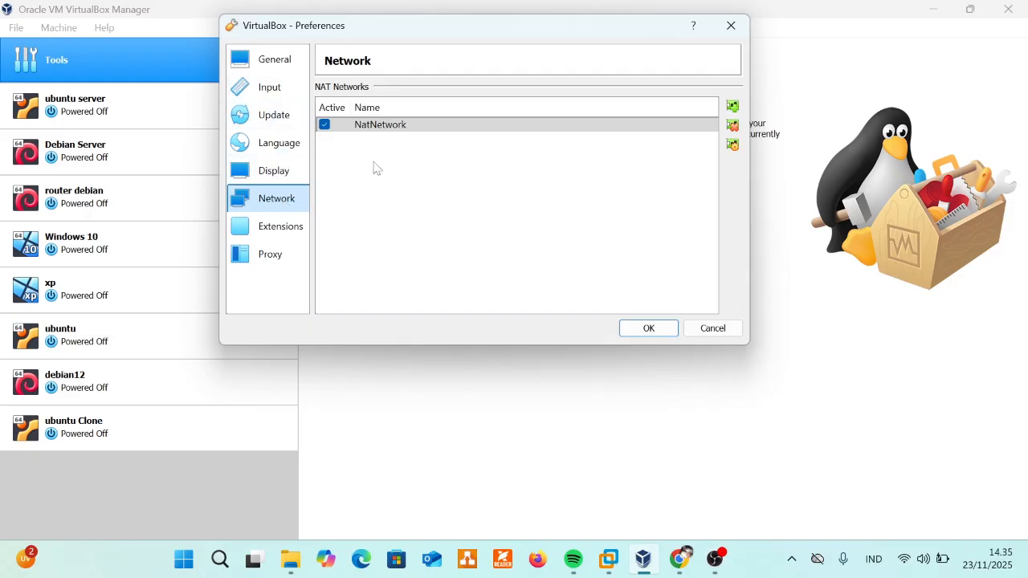
click(429, 126)
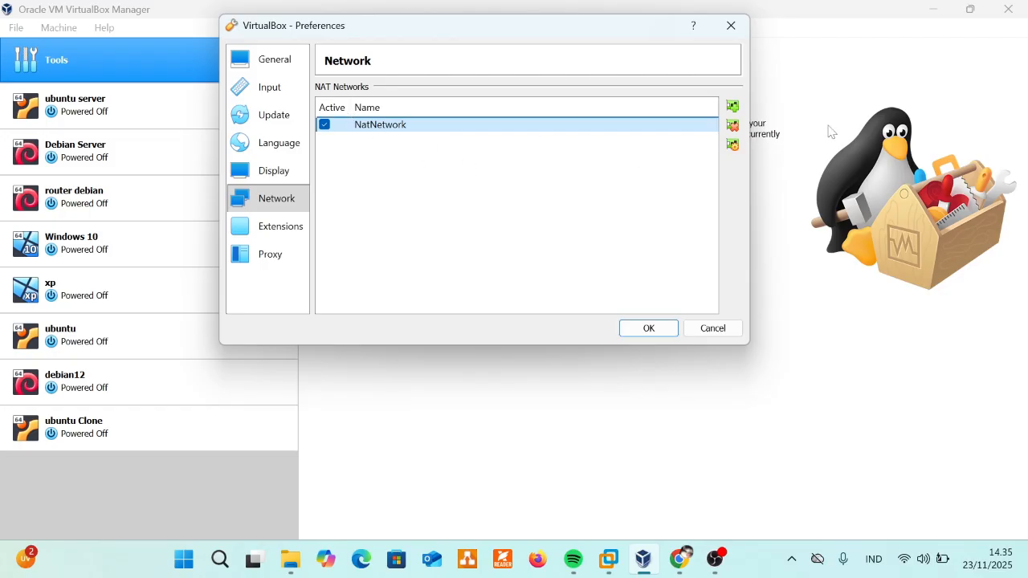
click(733, 107)
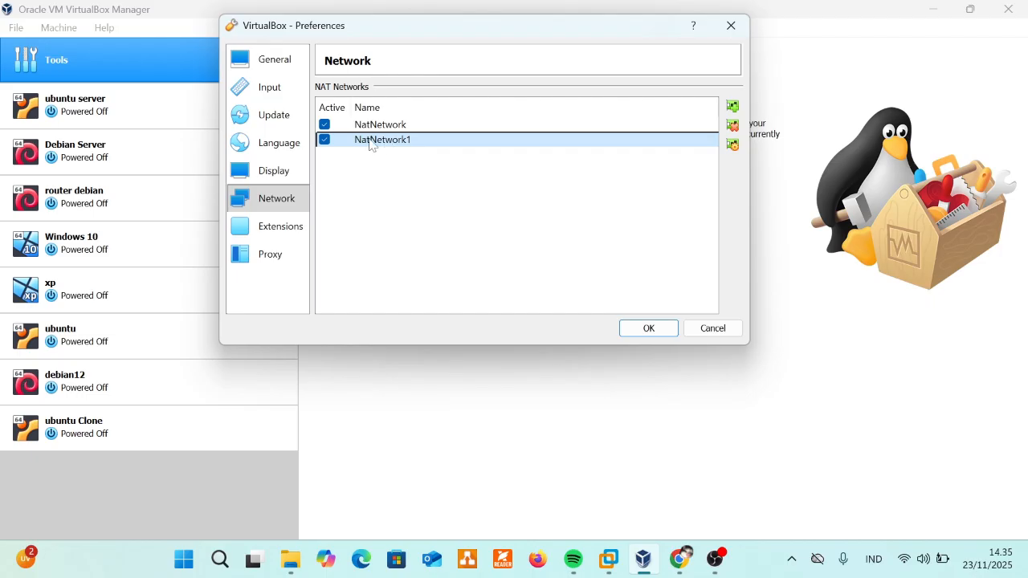
right_click(420, 137)
click(551, 154)
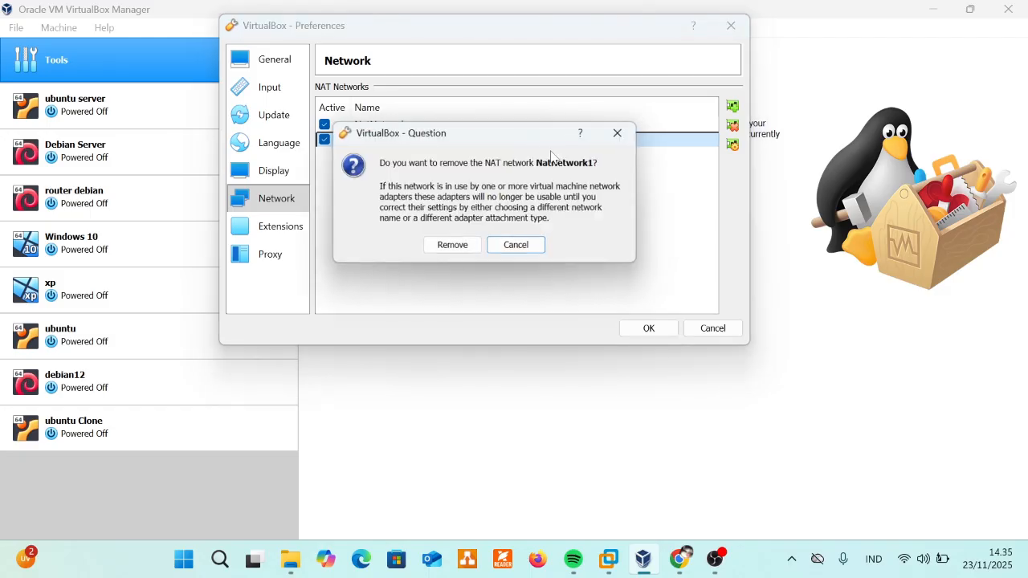
click(453, 246)
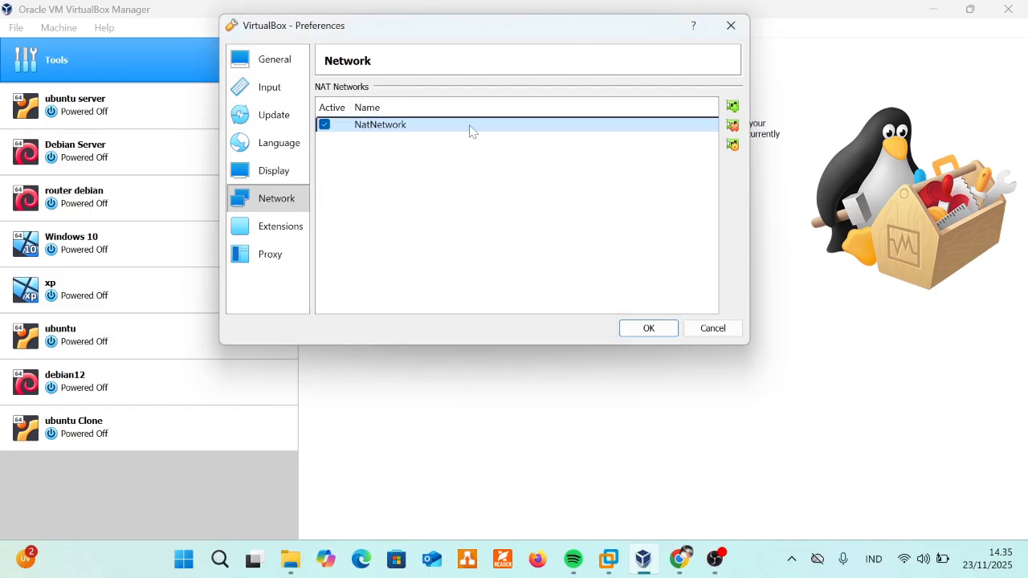
click(644, 328)
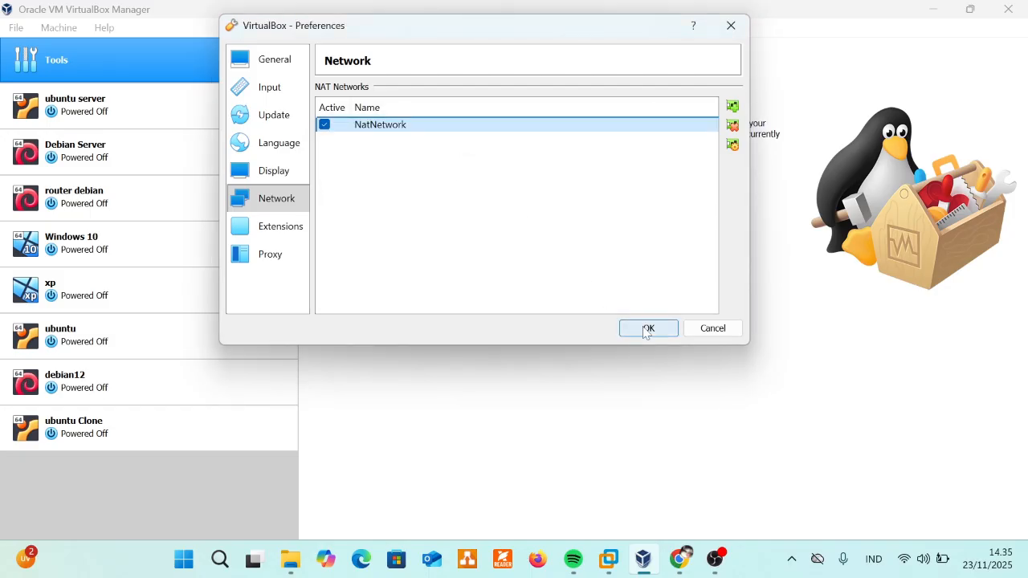
Step: Check ubuntu's network adapters and keep Adapter 1 attached to NAT Network, then save
click(205, 338)
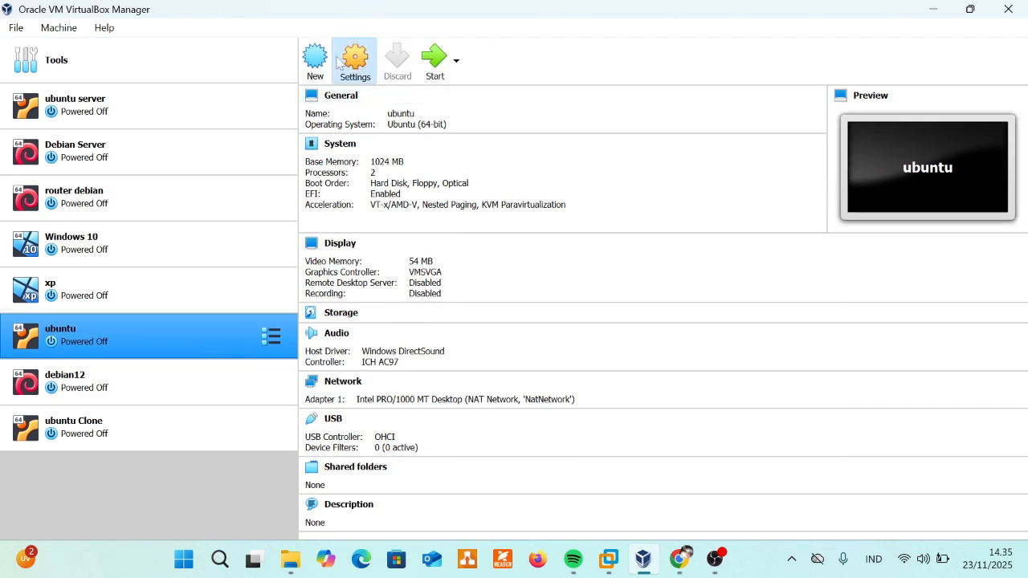
click(339, 59)
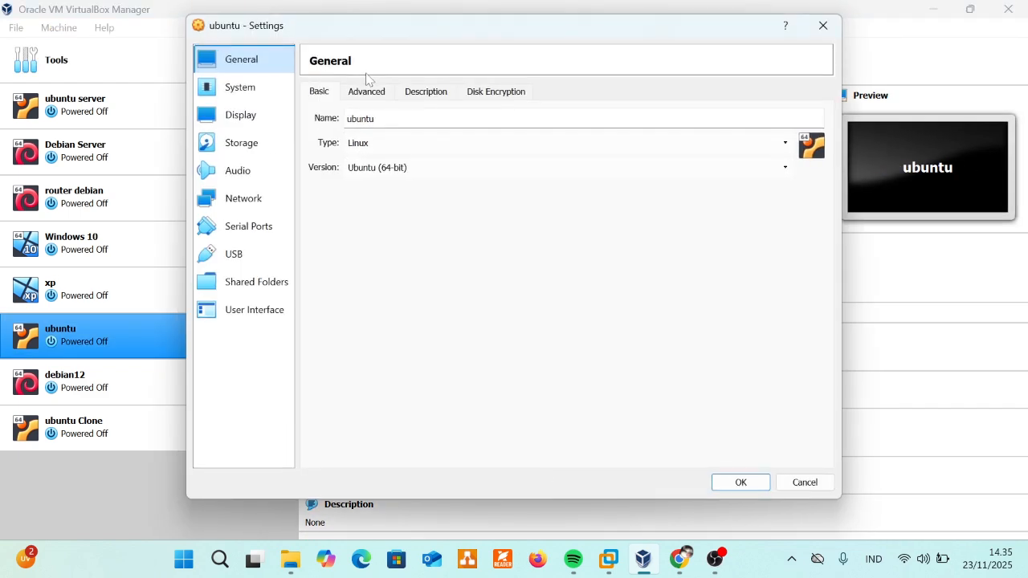
click(258, 202)
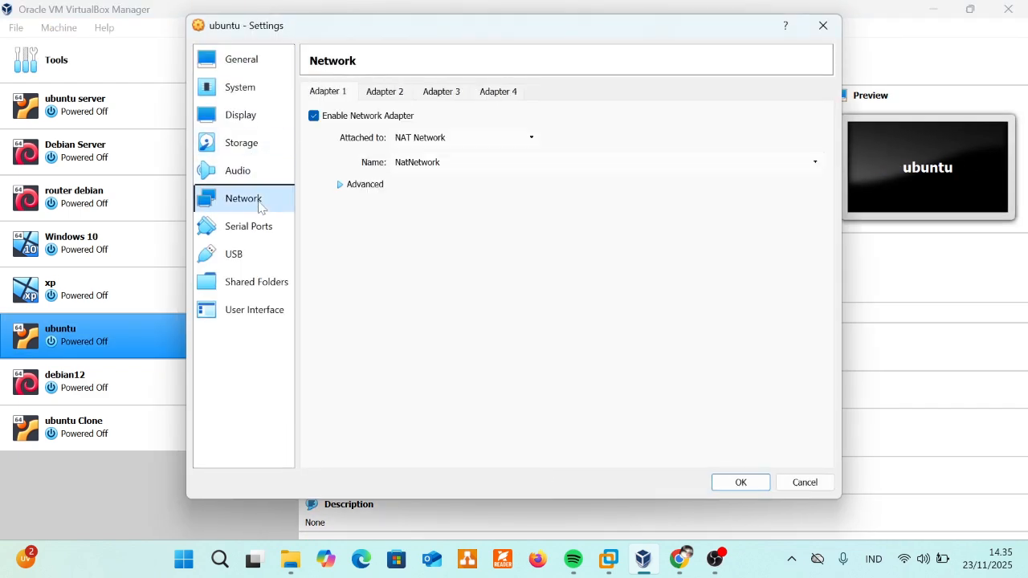
click(382, 94)
click(339, 96)
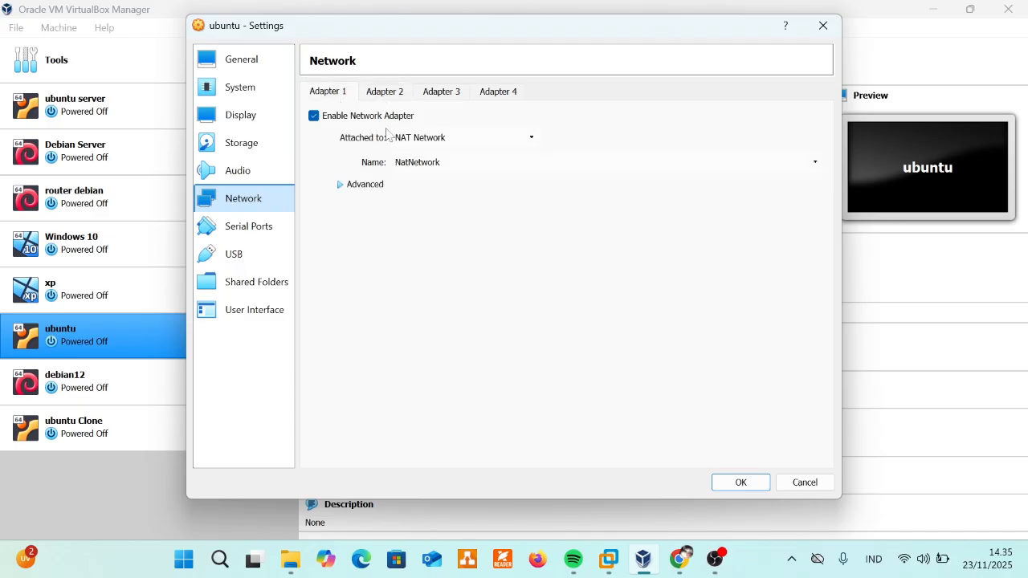
click(444, 138)
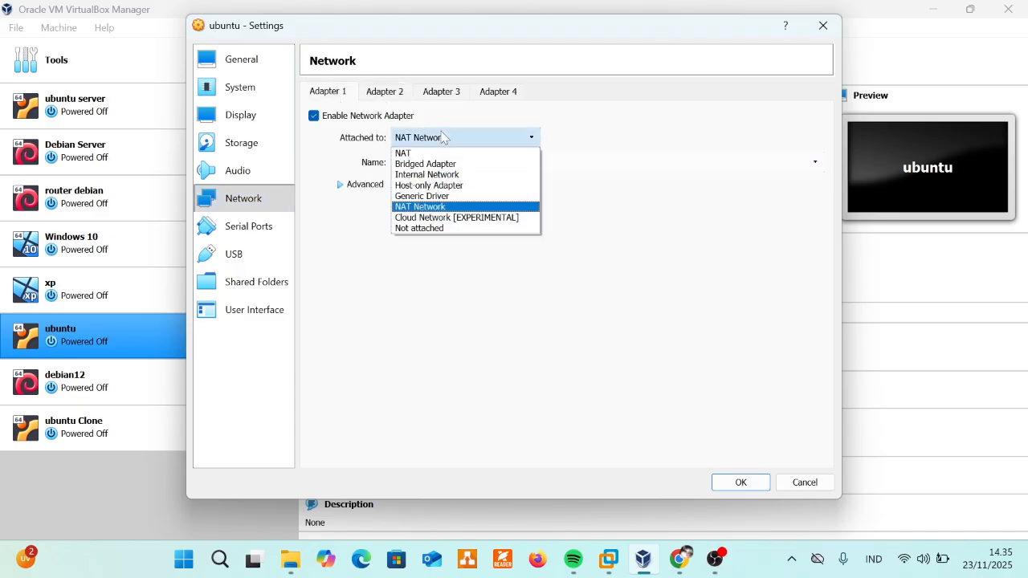
click(434, 208)
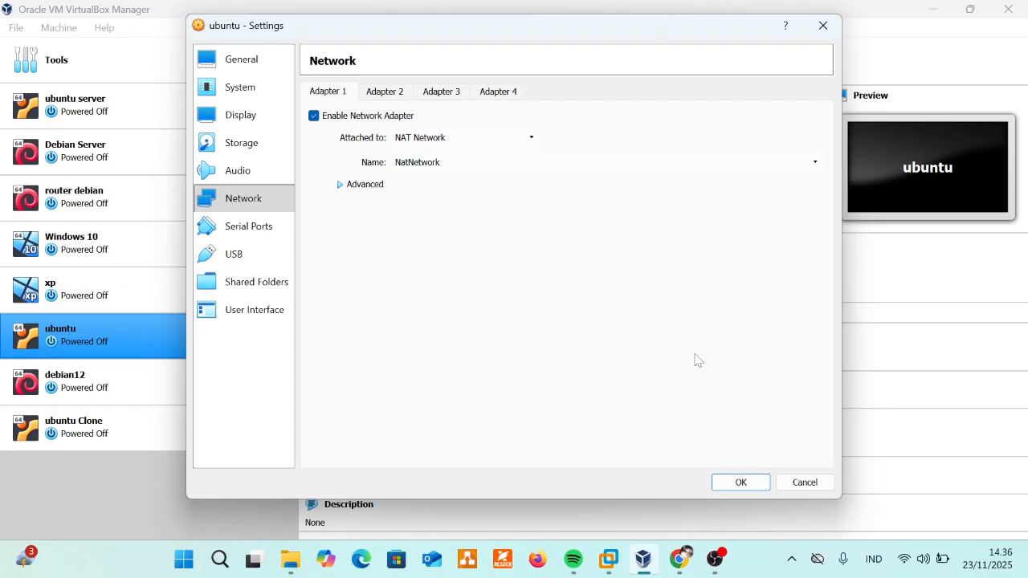
click(740, 482)
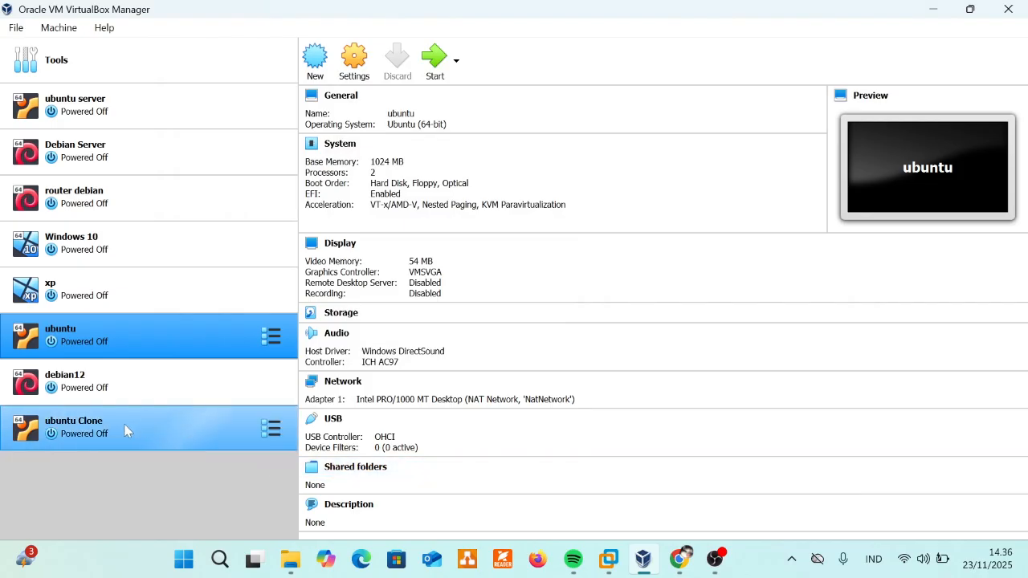
Step: Keep ubuntu Clone's Adapter 1 attached to NAT Network 'NatNetwork' and save its settings
click(126, 431)
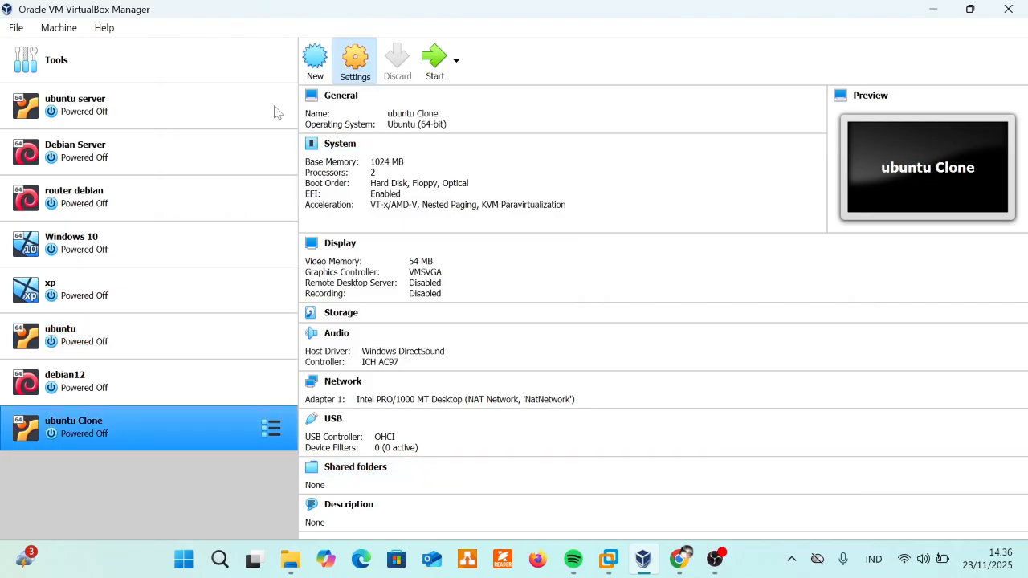
key(ctrl+s)
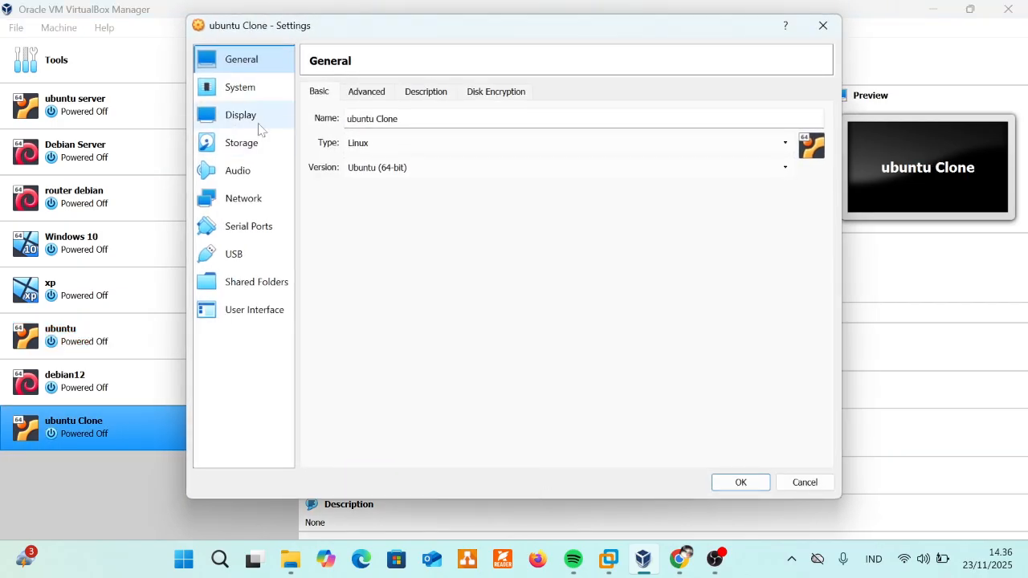
click(256, 200)
click(438, 138)
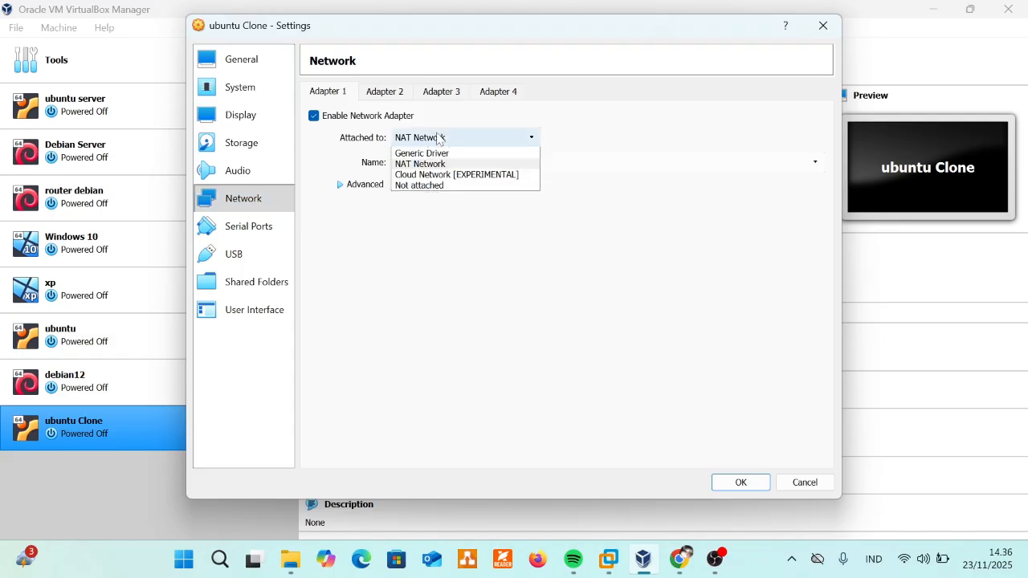
click(454, 206)
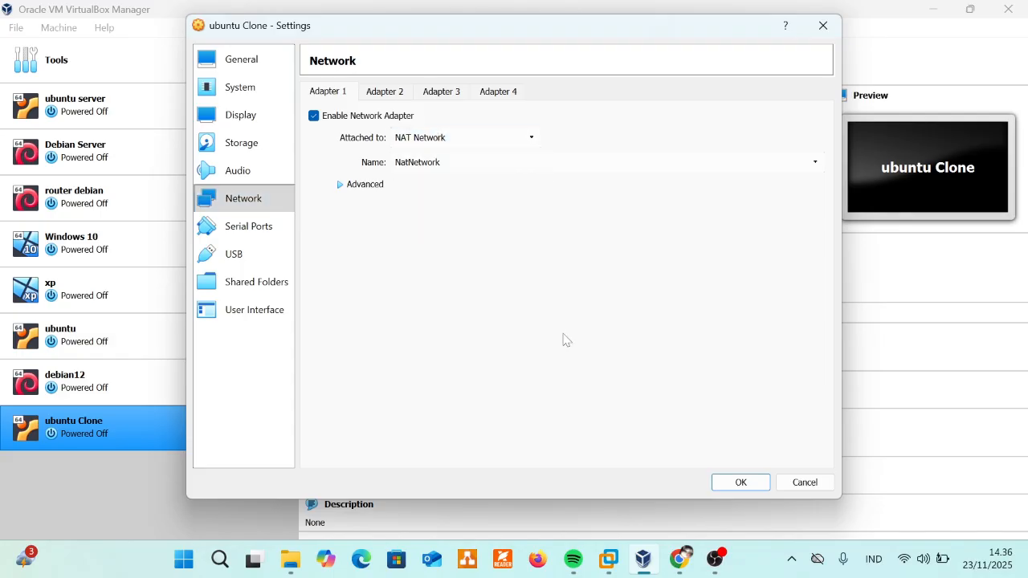
click(742, 483)
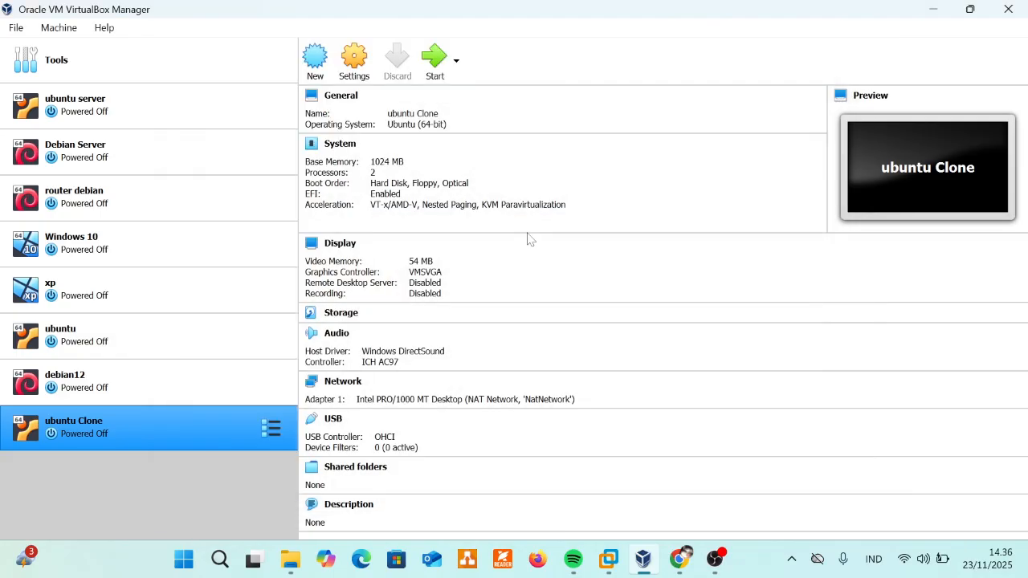
click(197, 334)
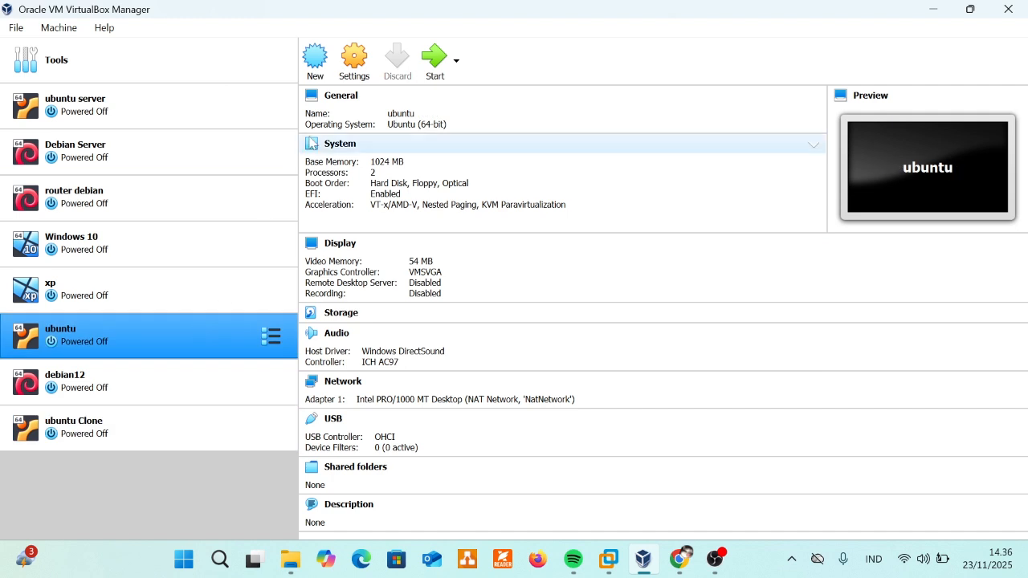
Step: Select both ubuntu and ubuntu Clone to boot them, and pause the OBS recording
click(227, 443)
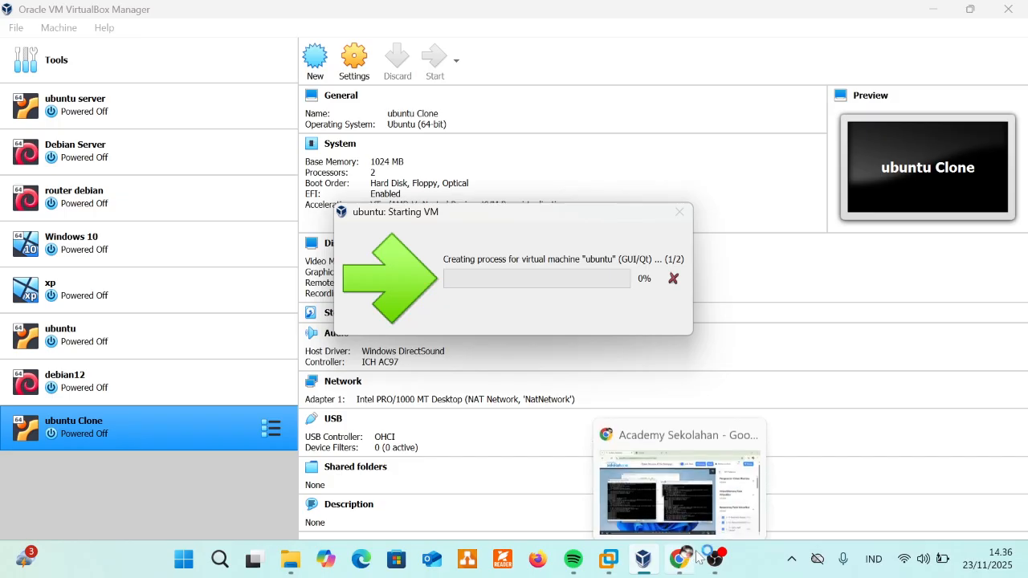
mouse_move(702, 556)
click(634, 490)
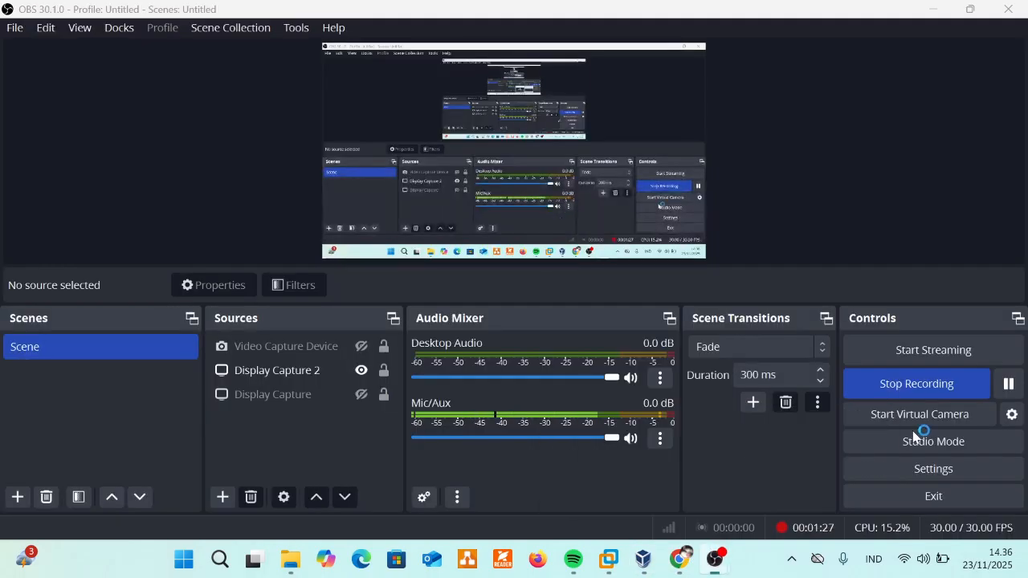
click(1009, 385)
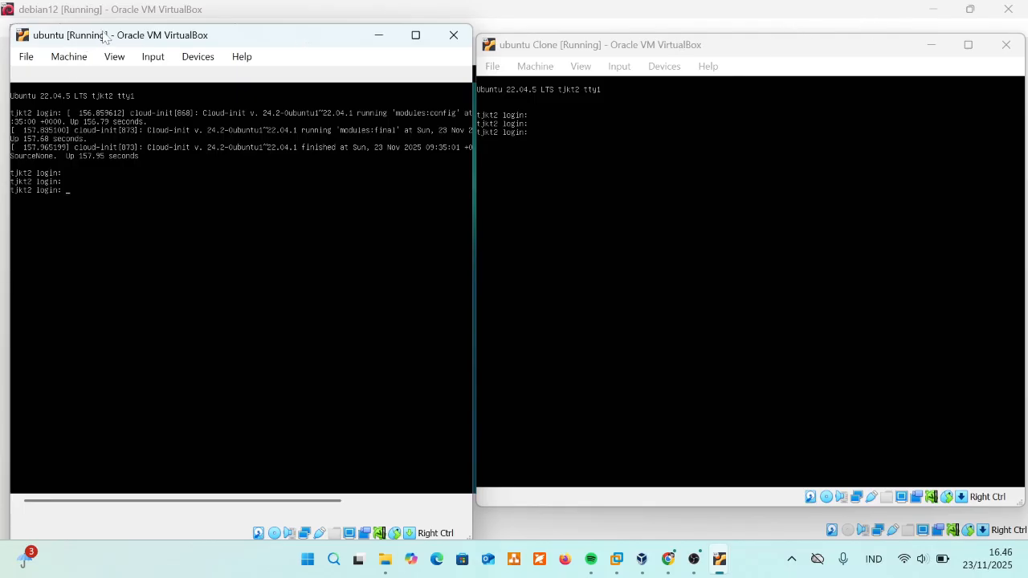
Step: Log in to the ubuntu VM as tjkt2 with its password
text(tjkt2)
key(Return)
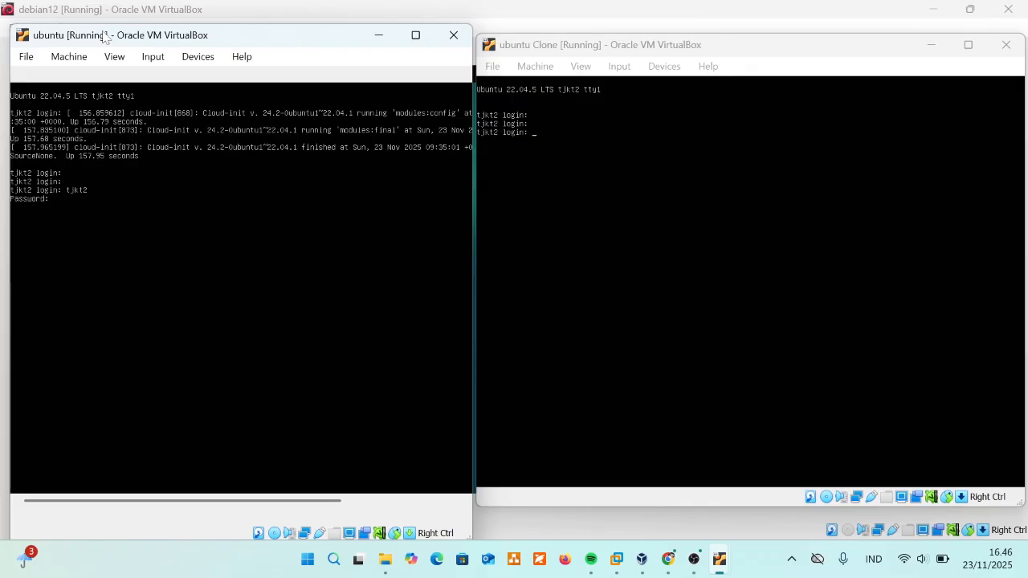
key(Return)
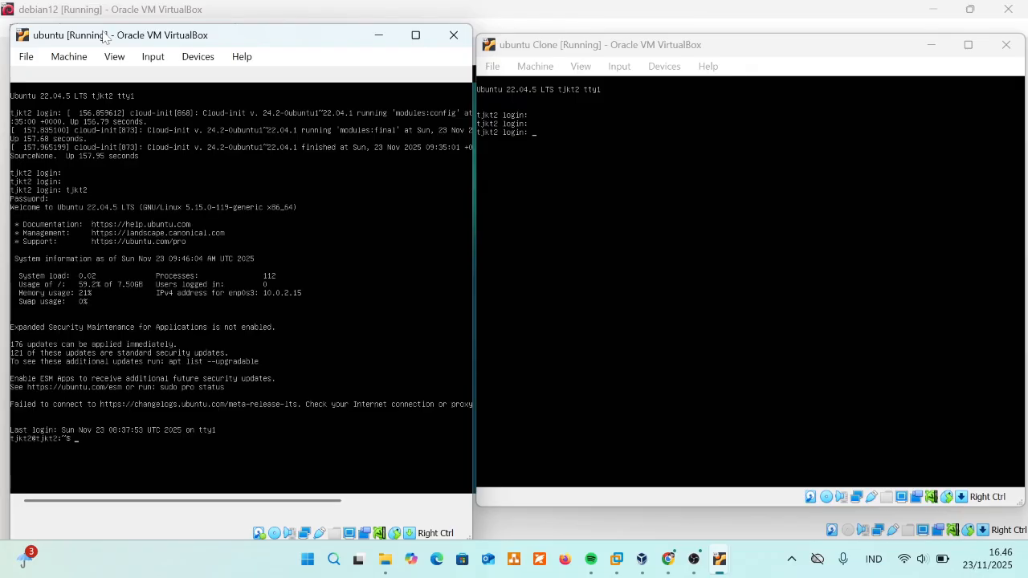
key(Return)
key(Return)
key(Return)
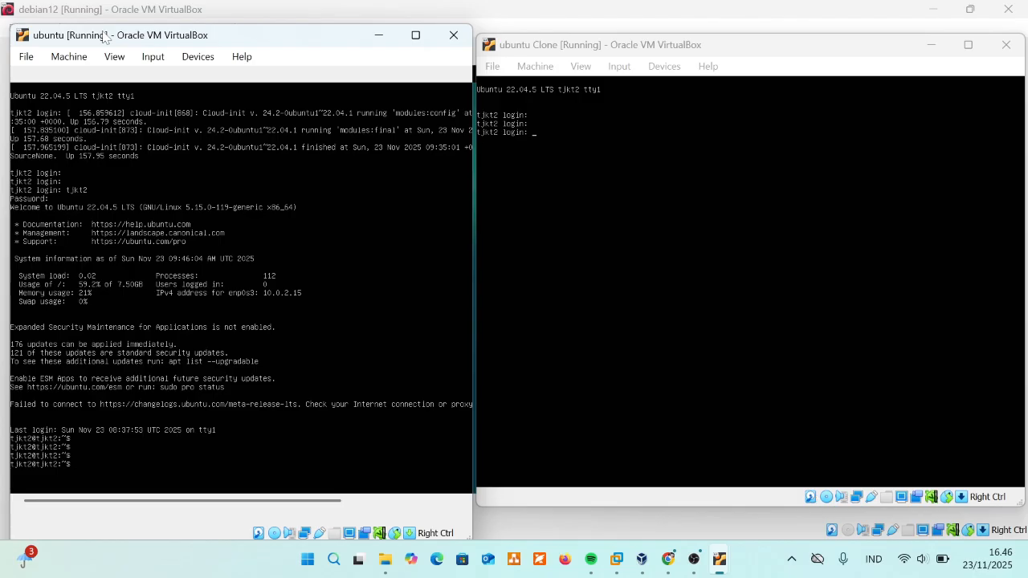
Step: Release the enp0s3 DHCP lease with sudo dhclient -r, then run ip a
text(sudo s)
text(hclient -r enp0s3)
key(Return)
key(Return)
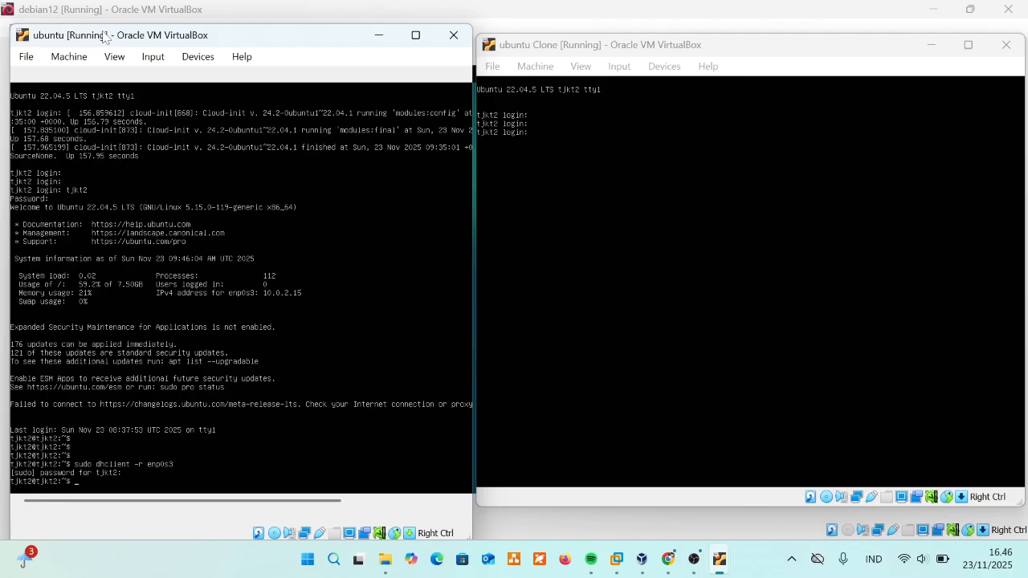
text(ip a)
key(Return)
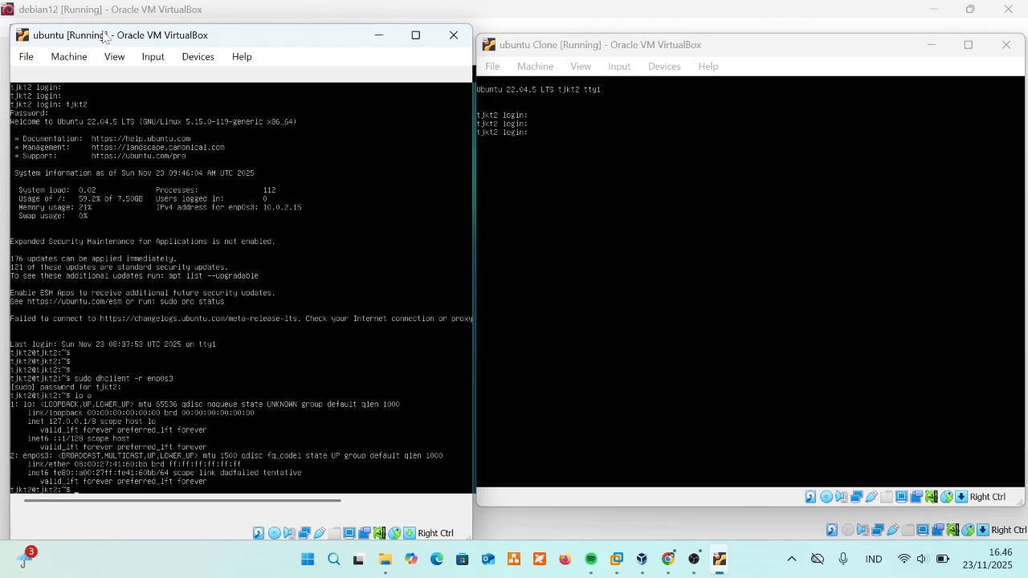
key(Return)
key(Return)
key(Return)
key(Return)
key(Return)
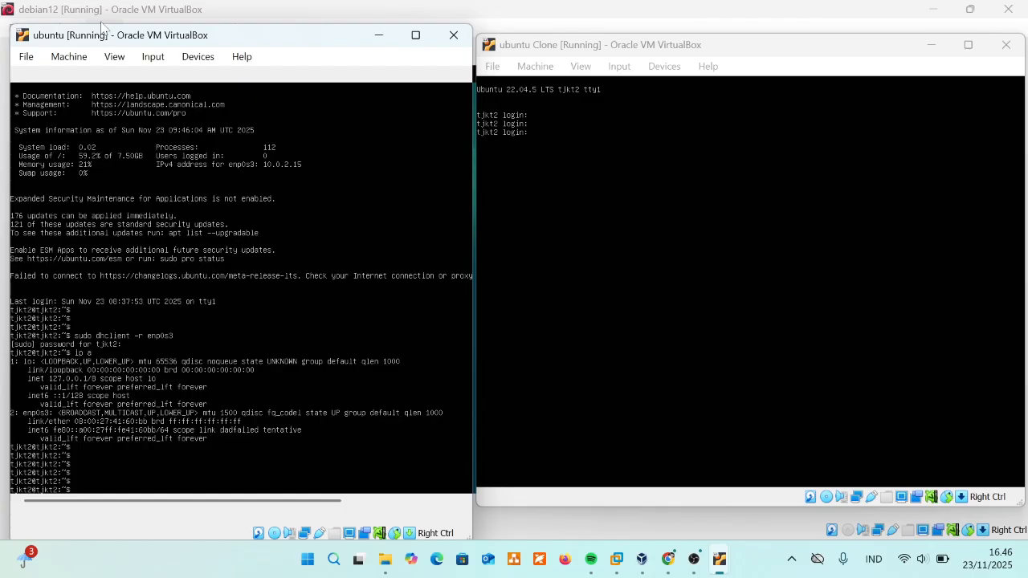
Step: Renew the lease with sudo dhclient enp0s3; ip a now shows 10.0.2.5/24
key(Up)
key(Up)
key(Delete)
key(Delete)
key(Delete)
key(Return)
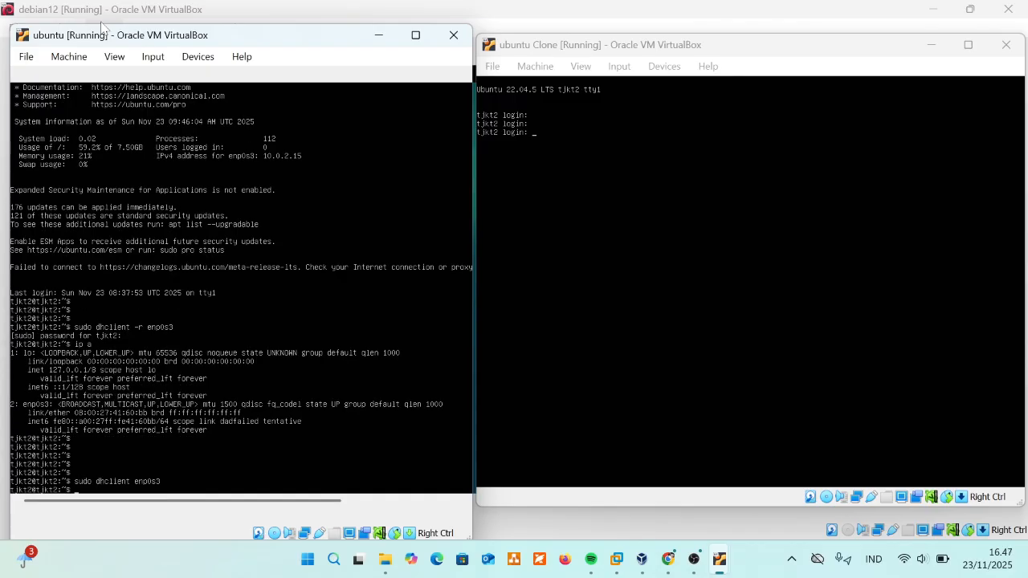
key(Return)
text(ip a)
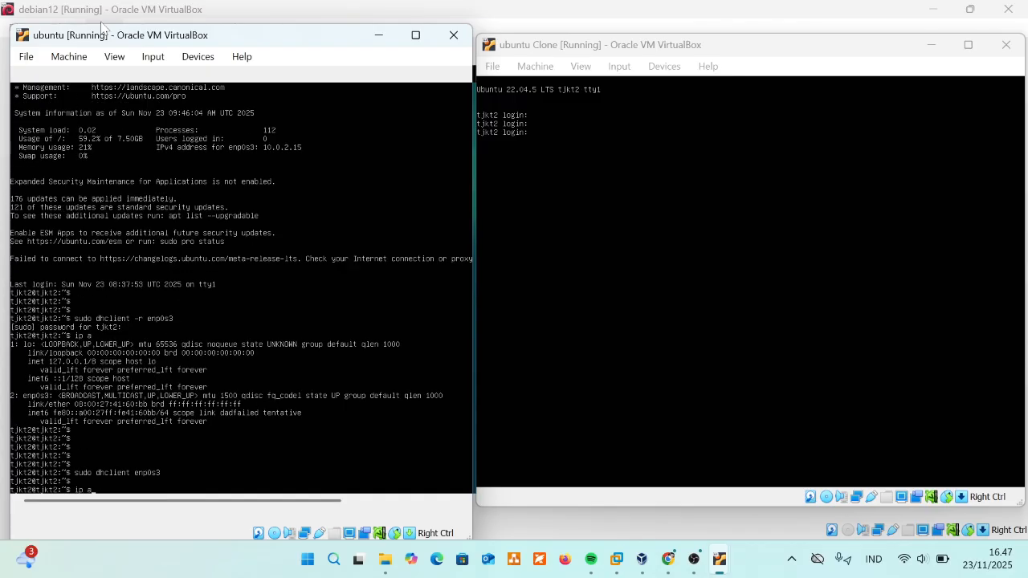
key(Return)
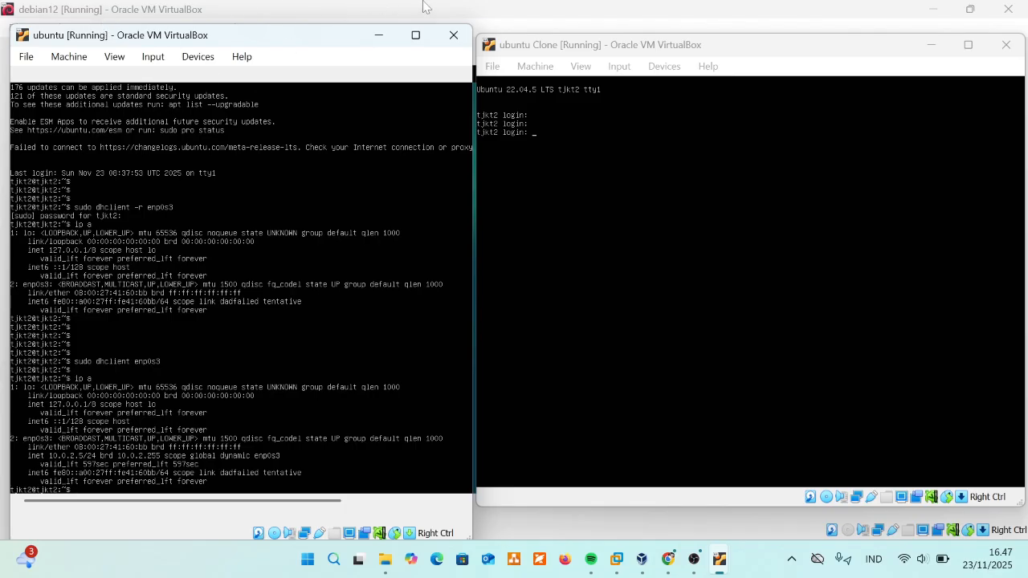
mouse_move(563, 45)
mouse_down()
mouse_move(552, 38)
mouse_move(564, 35)
mouse_up()
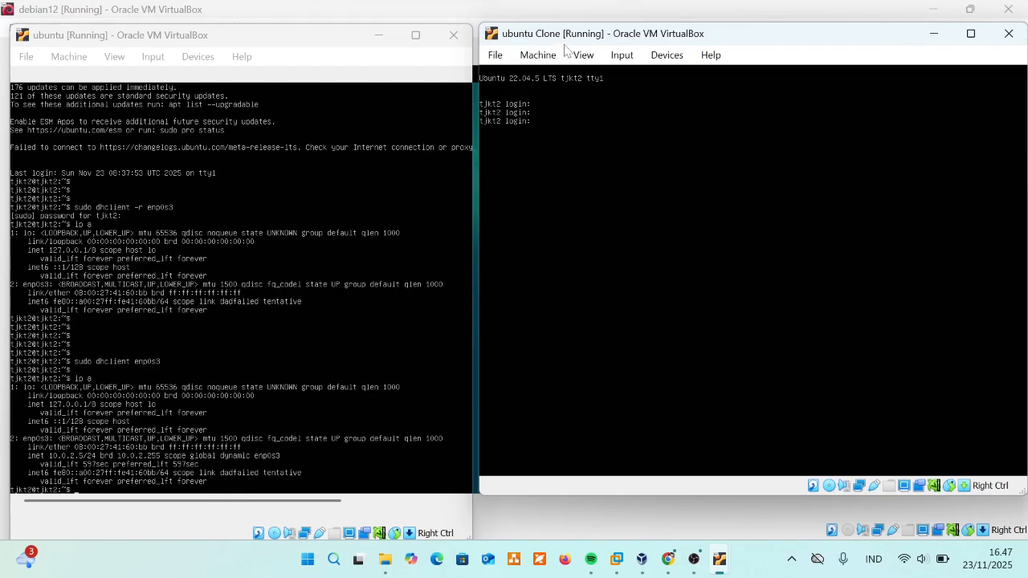
Step: Log in on the ubuntu Clone console and run ip a, showing enp0s3 at 10.0.2.15/24
text(tjkt2)
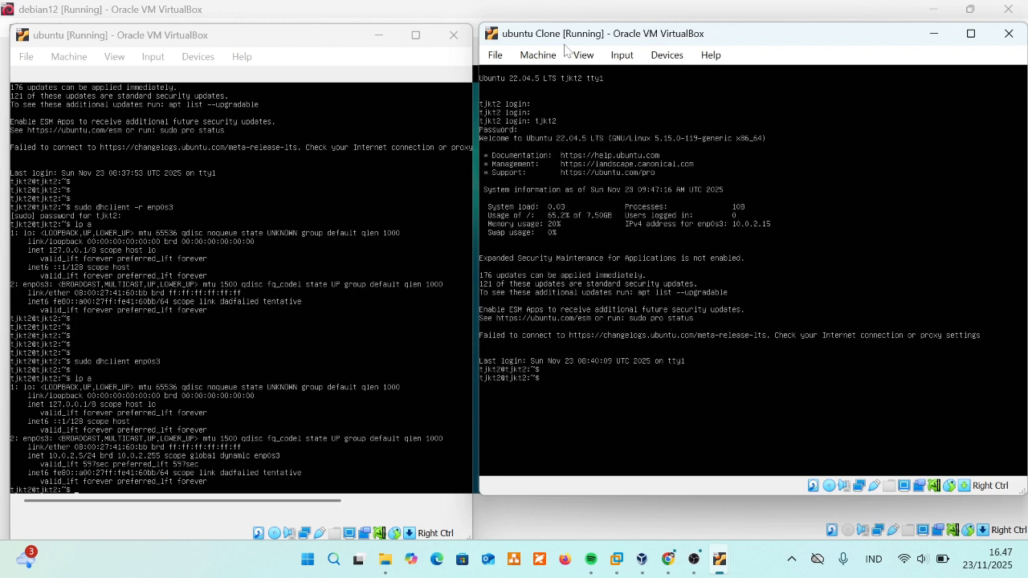
text(a)
key(Return)
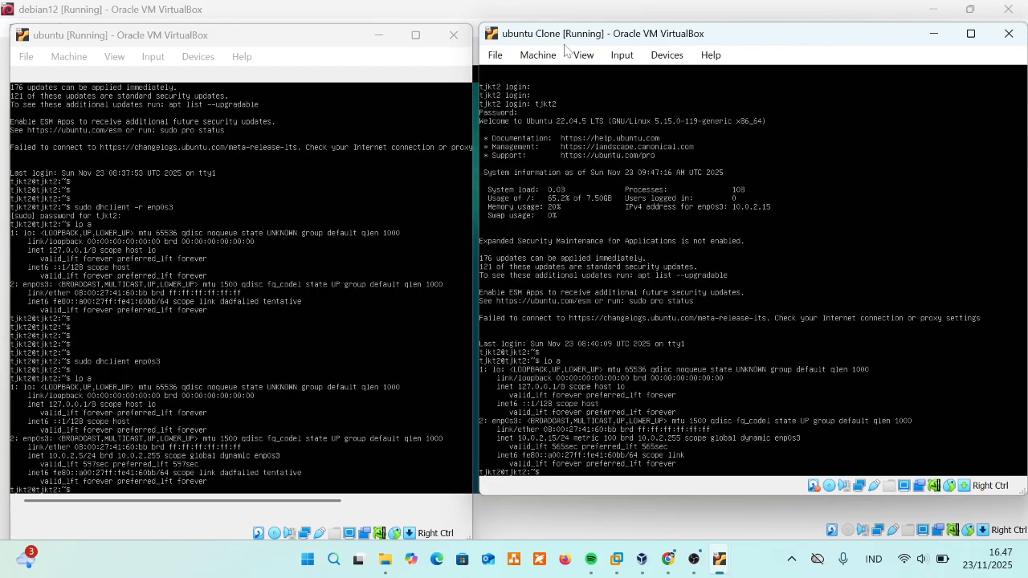
Step: In the ubuntu VM console, begin a ping command toward the clone's 10.0.2.x address
click(281, 38)
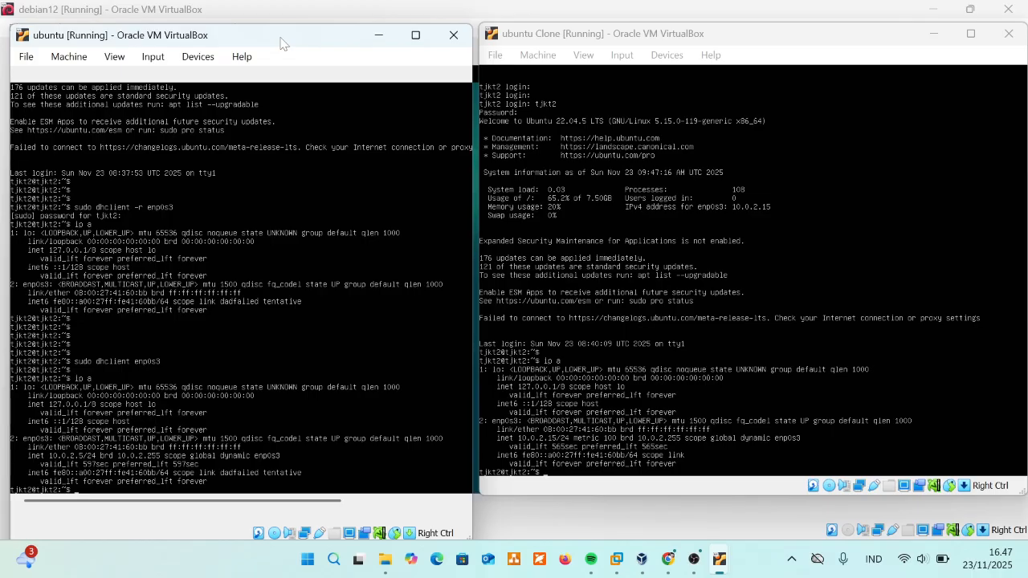
key(Return)
key(Return)
key(Return)
text(ping)
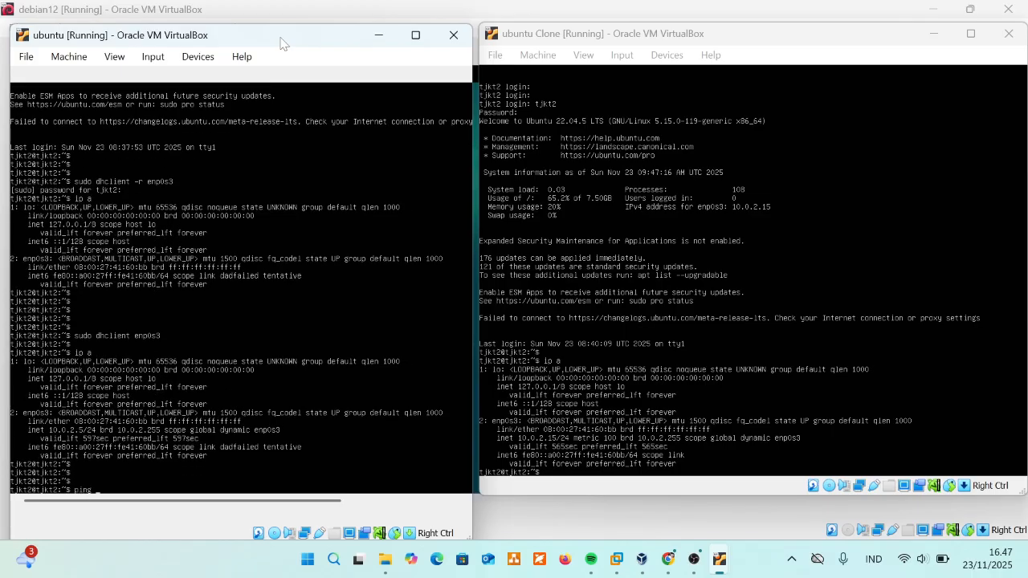
text( 10.0.2.15)
Step: Ping 10.0.2.15 from ubuntu, then 10.0.2.5 from the clone, stopping each with Ctrl+C
key(Return)
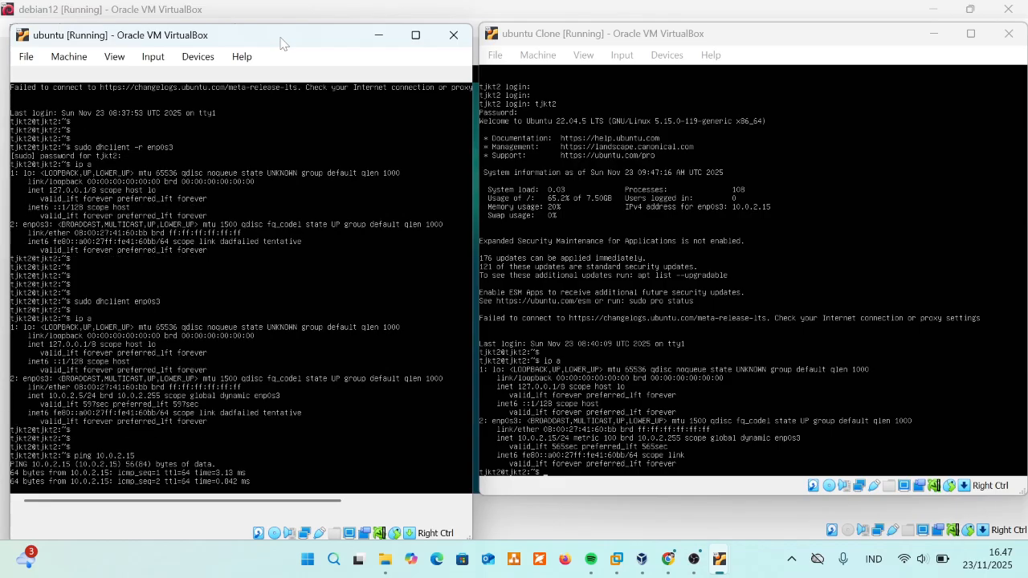
key(ctrl+c)
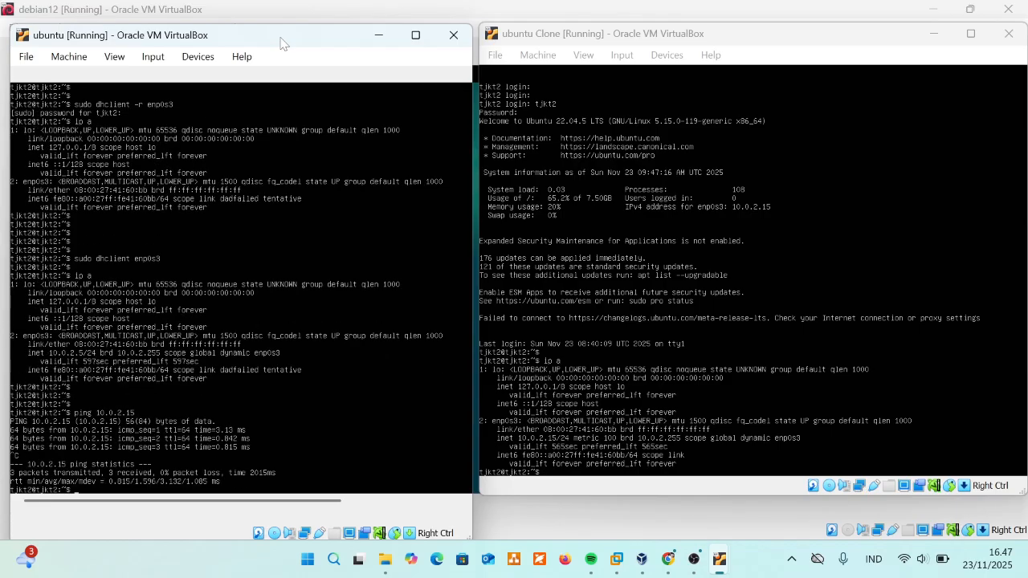
click(536, 37)
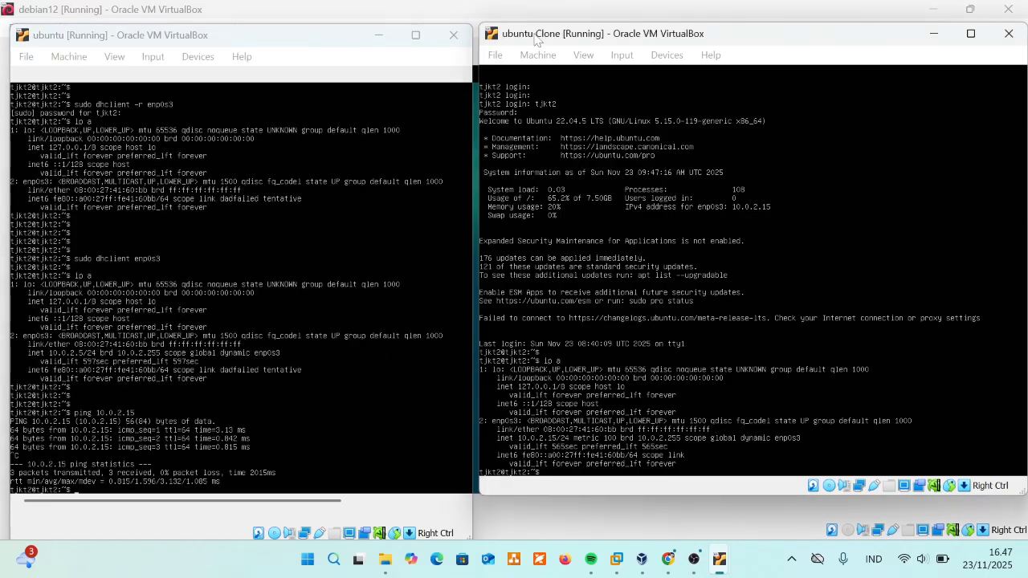
key(Return)
key(Return)
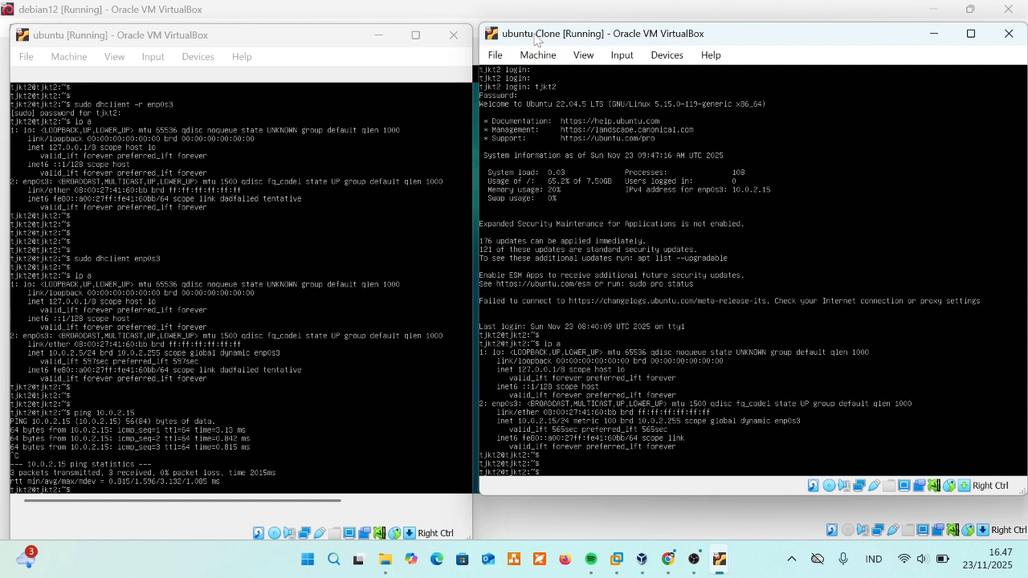
text(ping)
text( 10.)
text(0)
text(.2.3)
key(BackSpace)
key(BackSpace)
key(BackSpace)
key(BackSpace)
text(.2.)
key(Return)
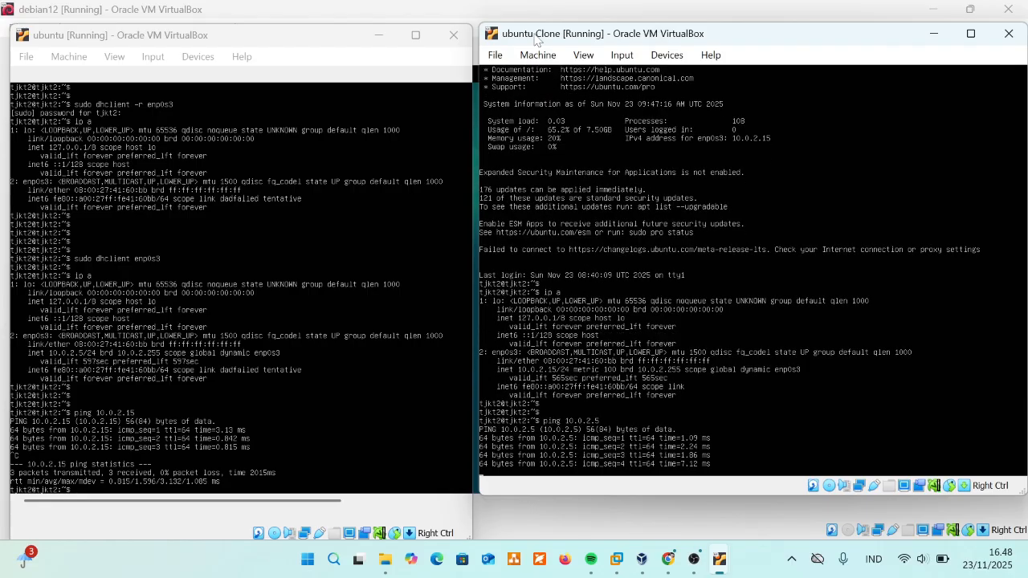
key(ctrl+c)
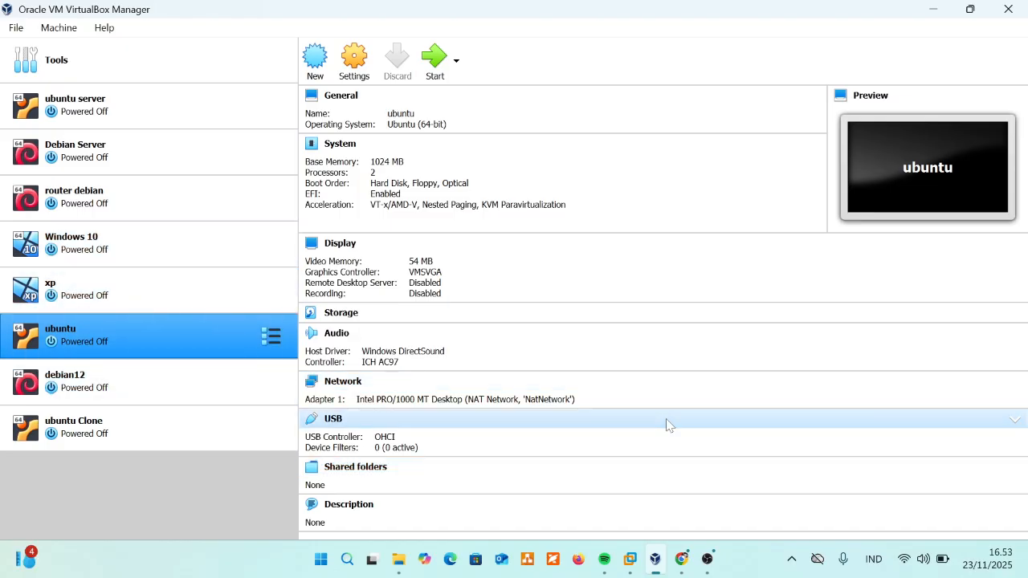
Step: Check the host's Wi-Fi connection in the Windows quick settings panel
click(911, 566)
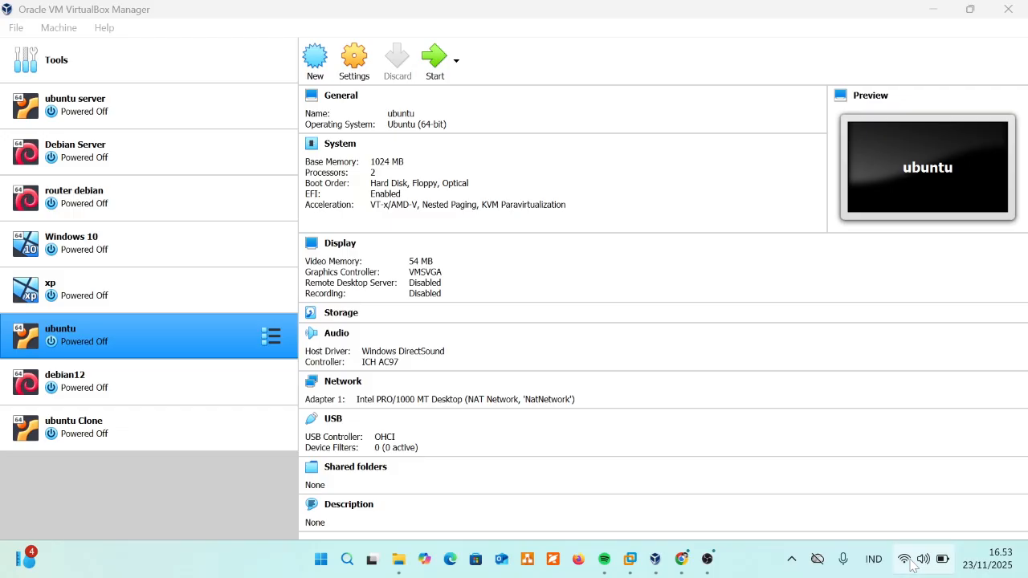
click(911, 566)
click(909, 566)
click(905, 566)
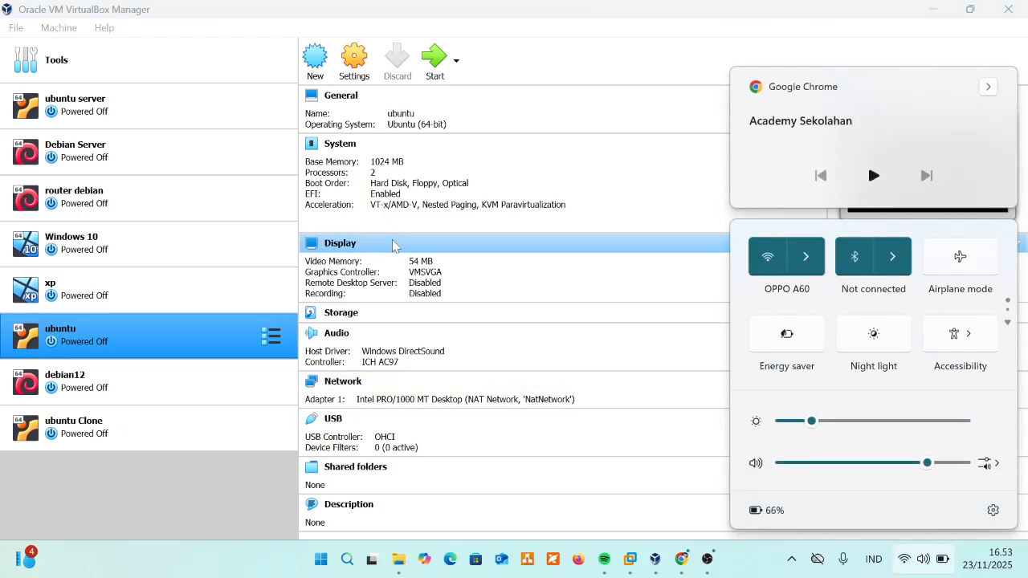
click(202, 363)
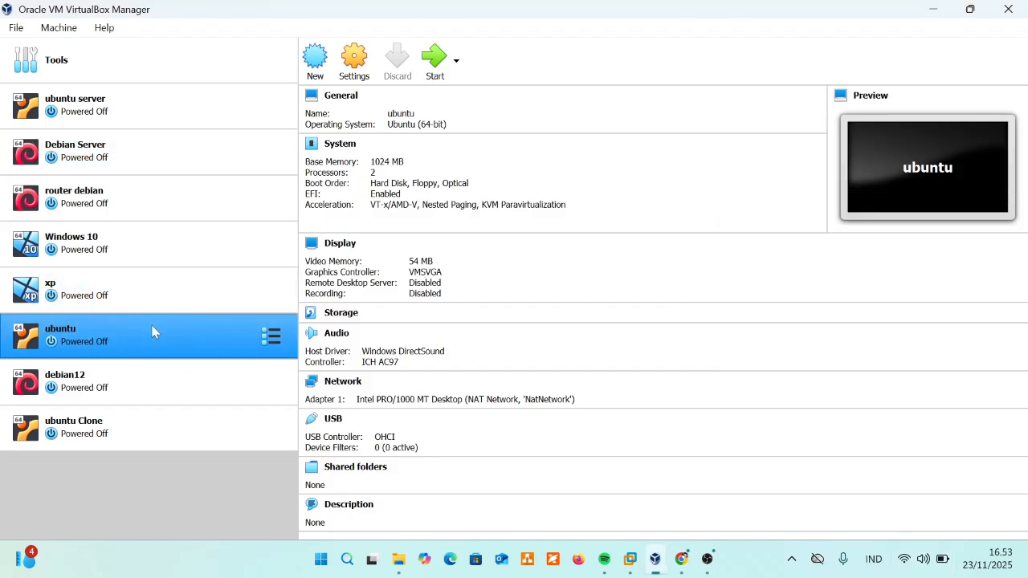
click(912, 570)
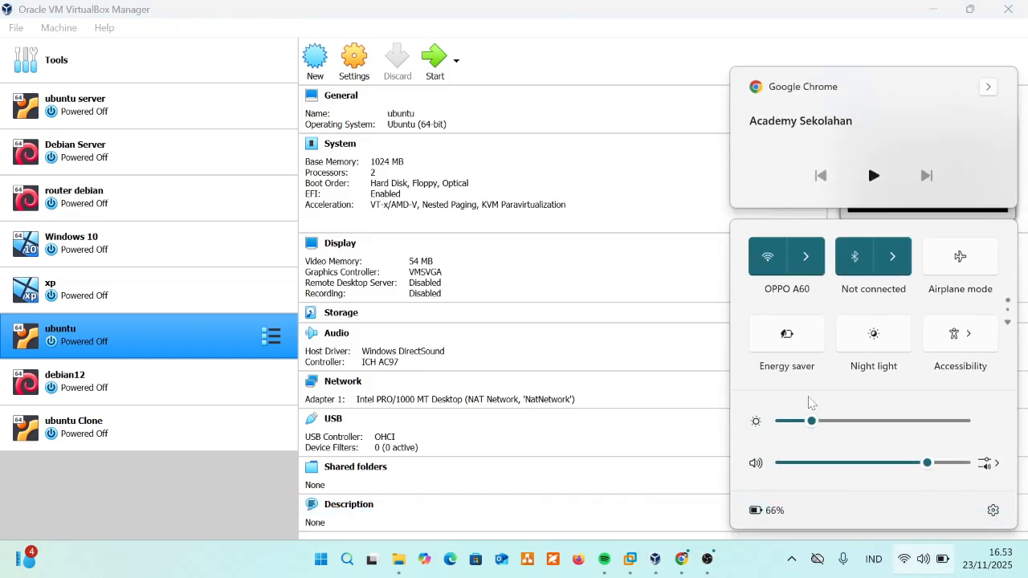
click(188, 463)
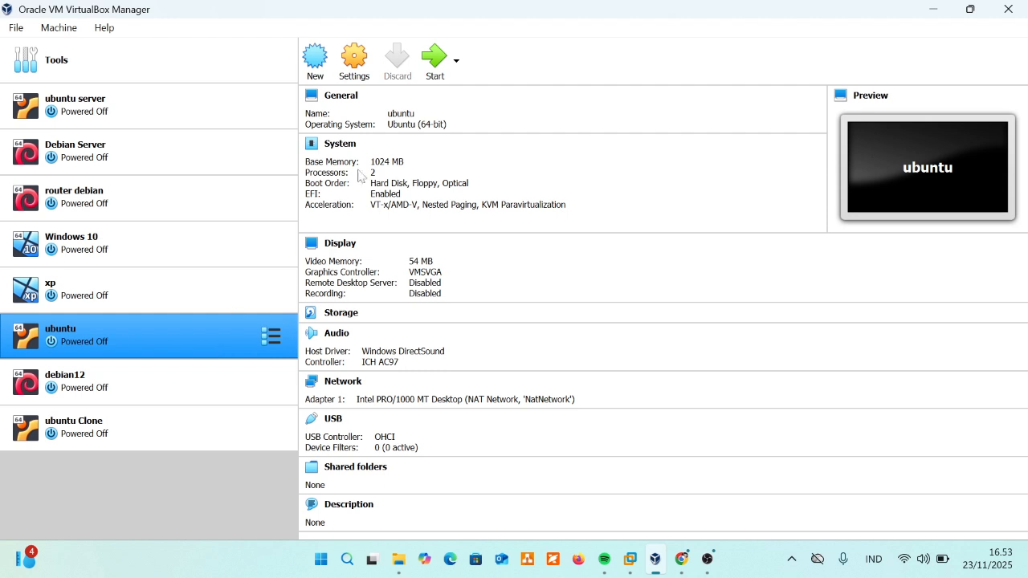
Step: Attach ubuntu's Adapter 1 as Bridged Adapter on Intel(R) Wi-Fi 6 AX201 160MHz
click(356, 66)
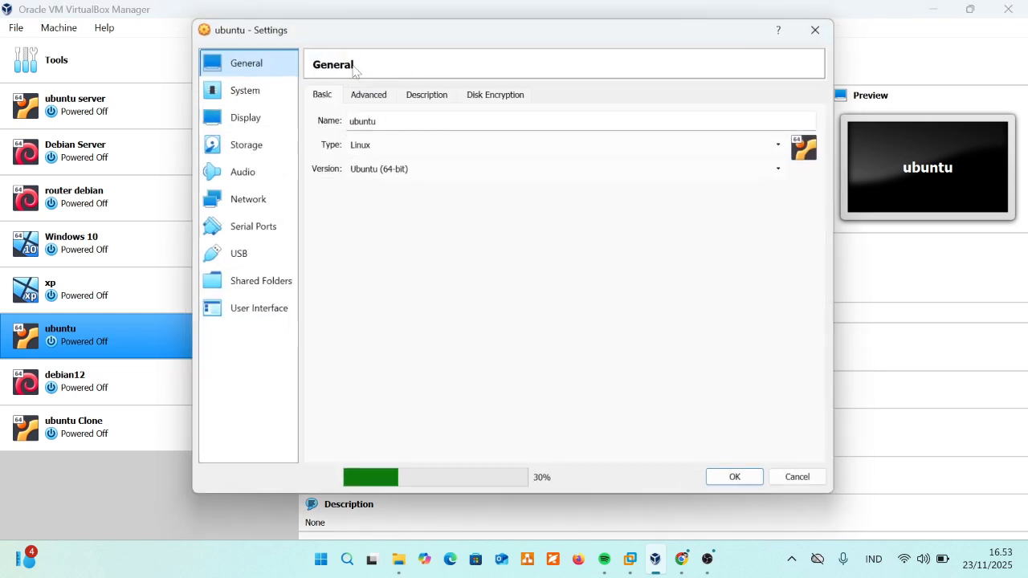
click(245, 200)
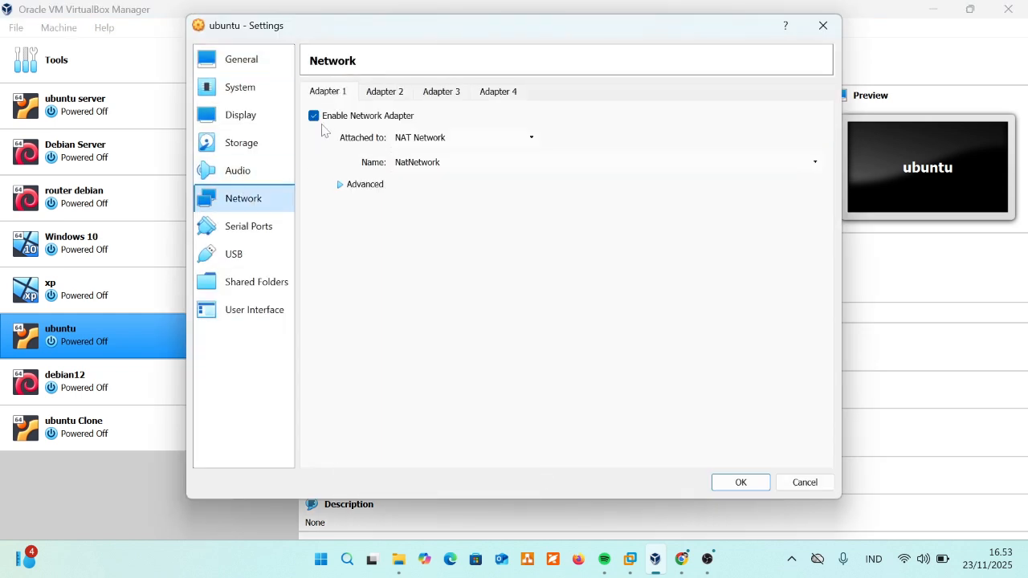
click(434, 141)
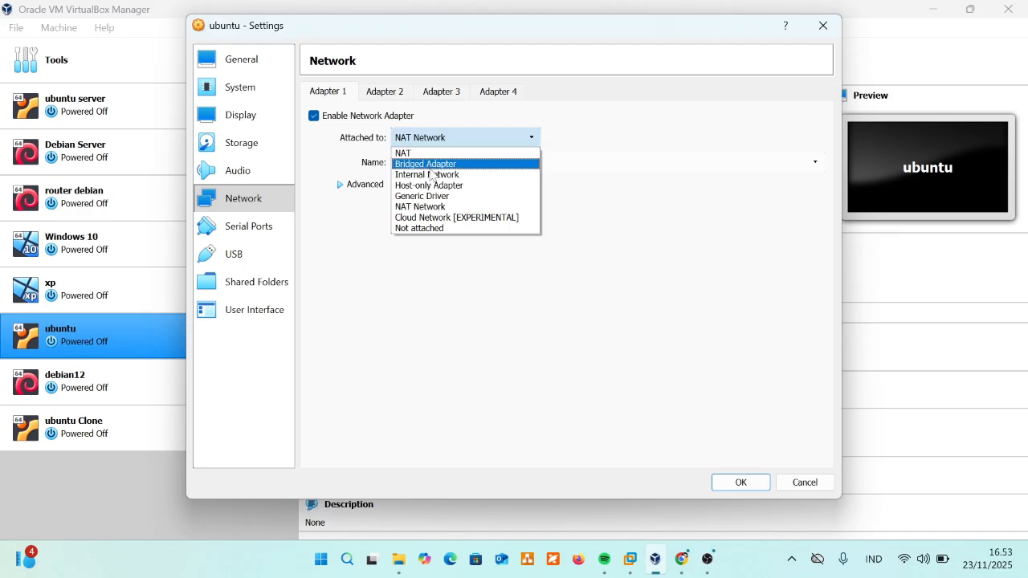
click(431, 167)
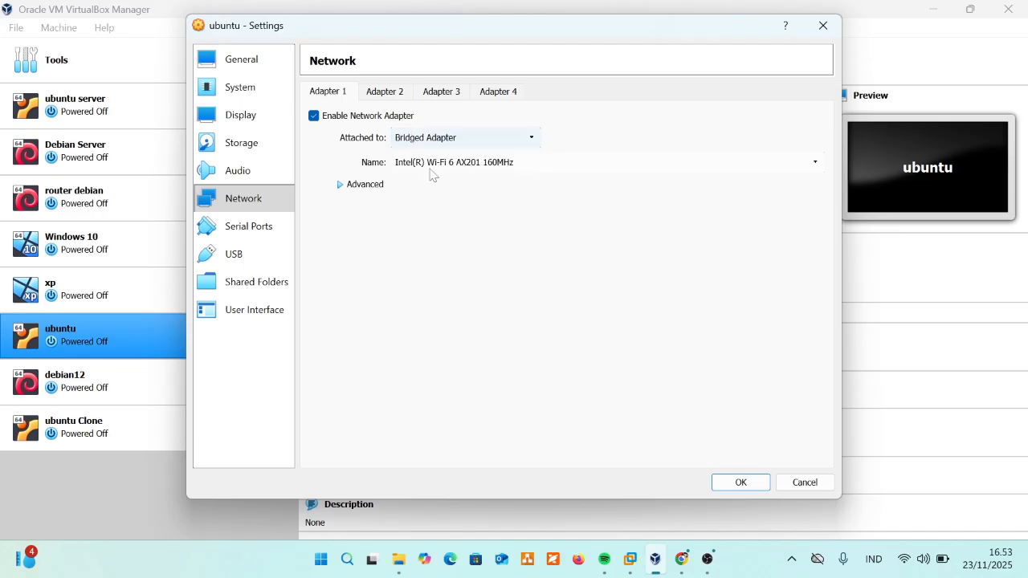
click(535, 165)
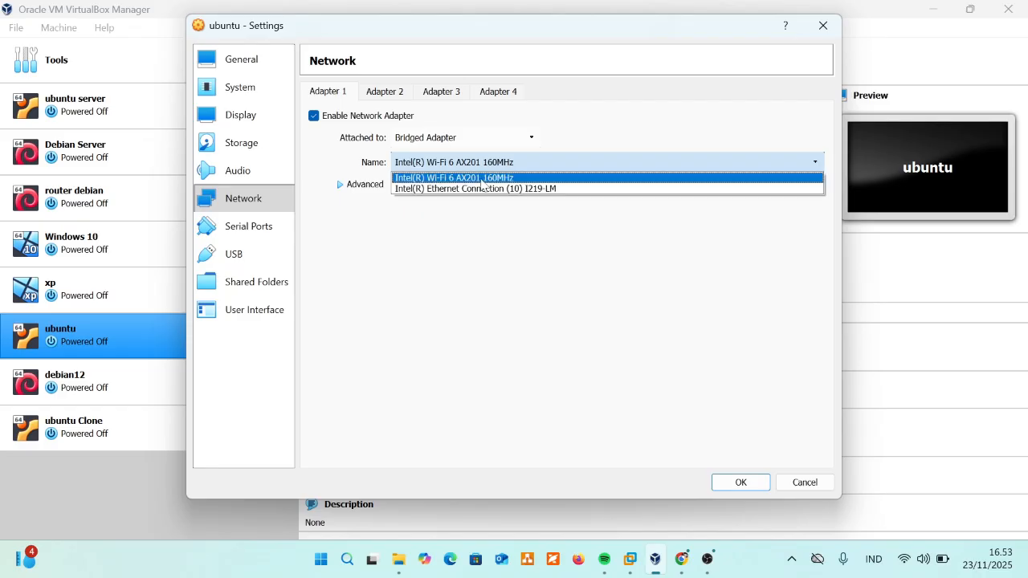
click(482, 183)
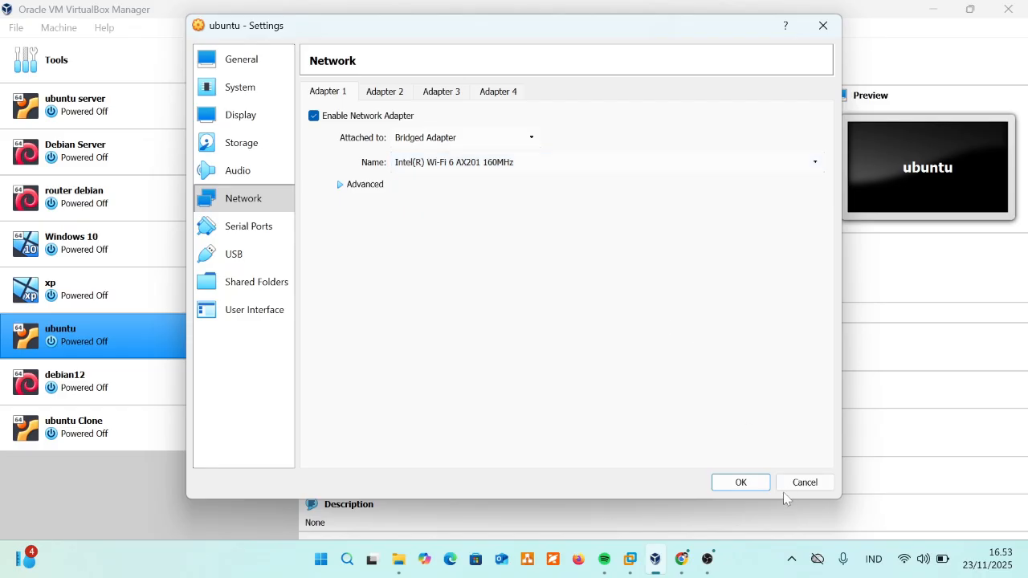
key(super+r)
Step: Open Windows Network Connections and select the Intel(R) Wi-Fi 6 AX201 160MHz Wi-Fi connection
key(Return)
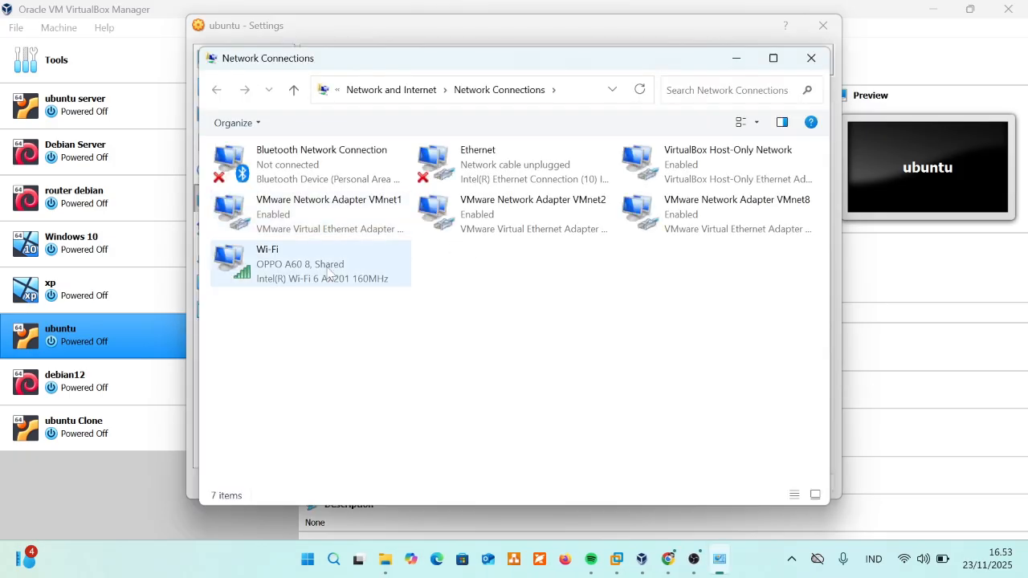
click(327, 271)
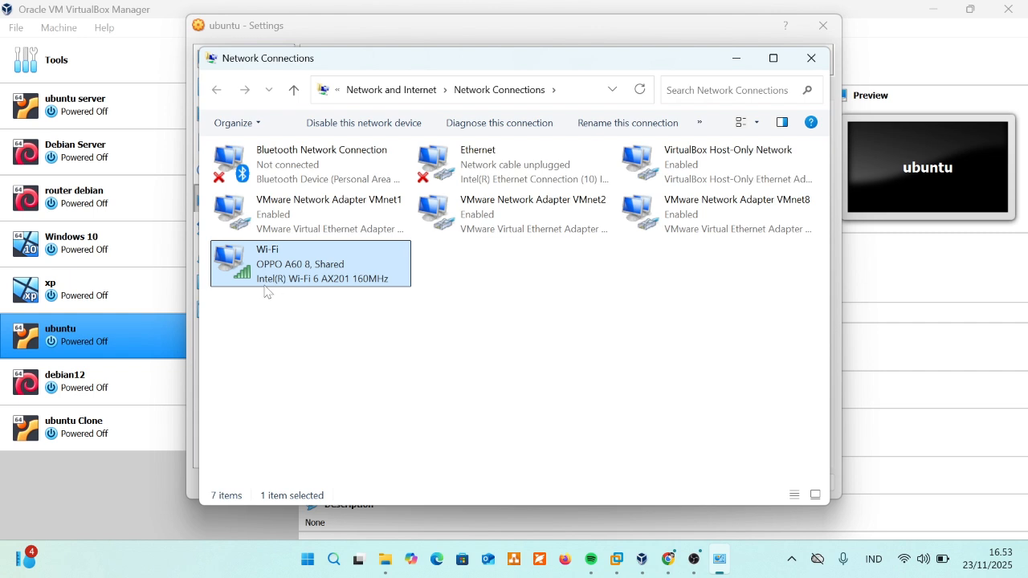
Step: Keep ubuntu's Adapter 1 bridged to the Intel Wi-Fi 6 AX201 card and save the settings
click(735, 59)
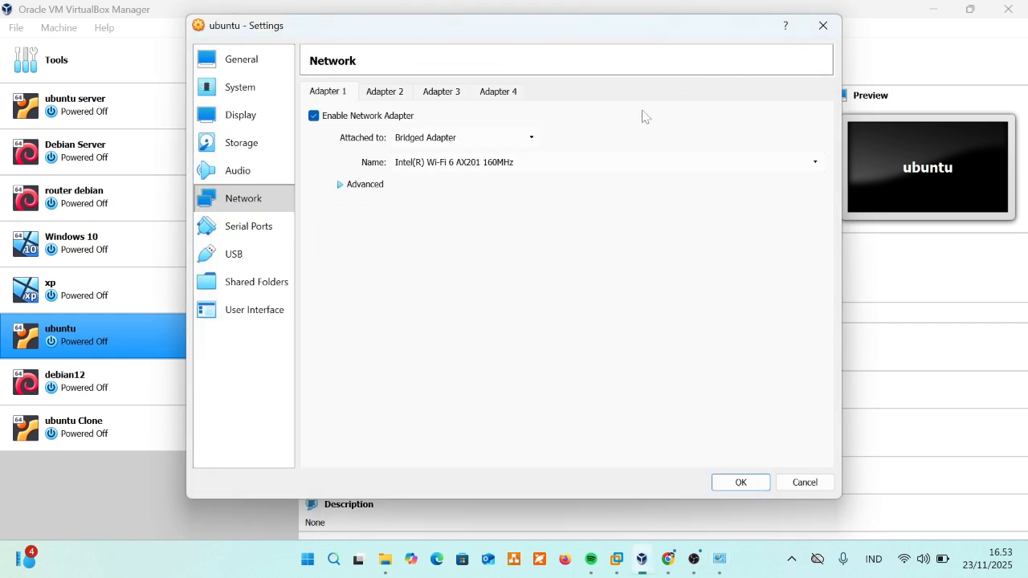
click(493, 166)
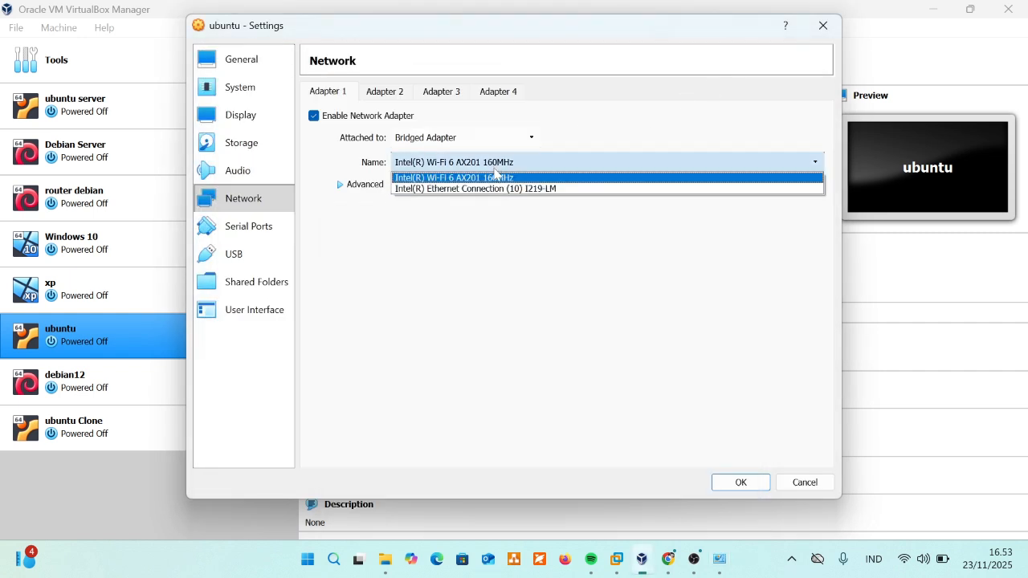
click(493, 179)
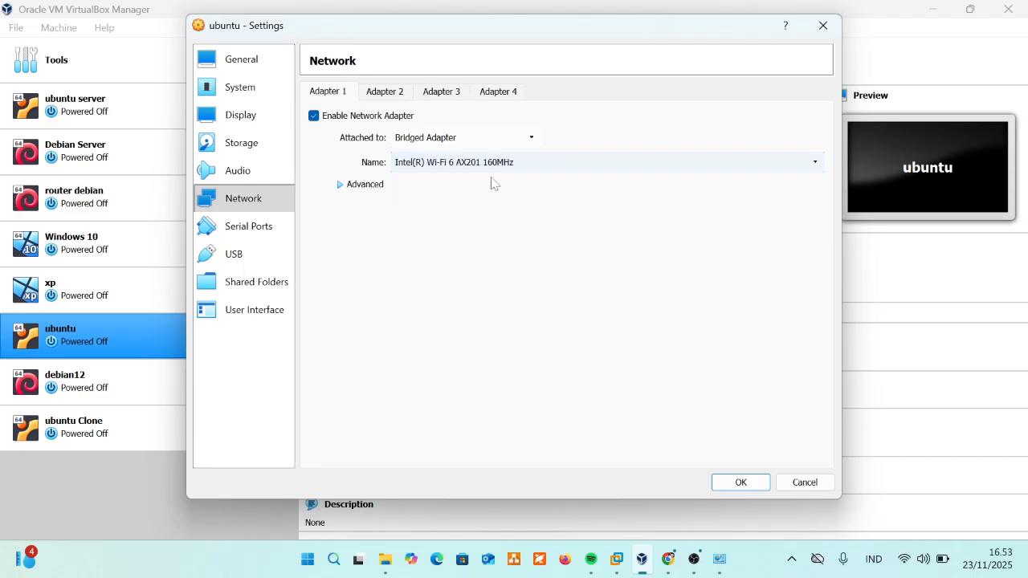
click(737, 482)
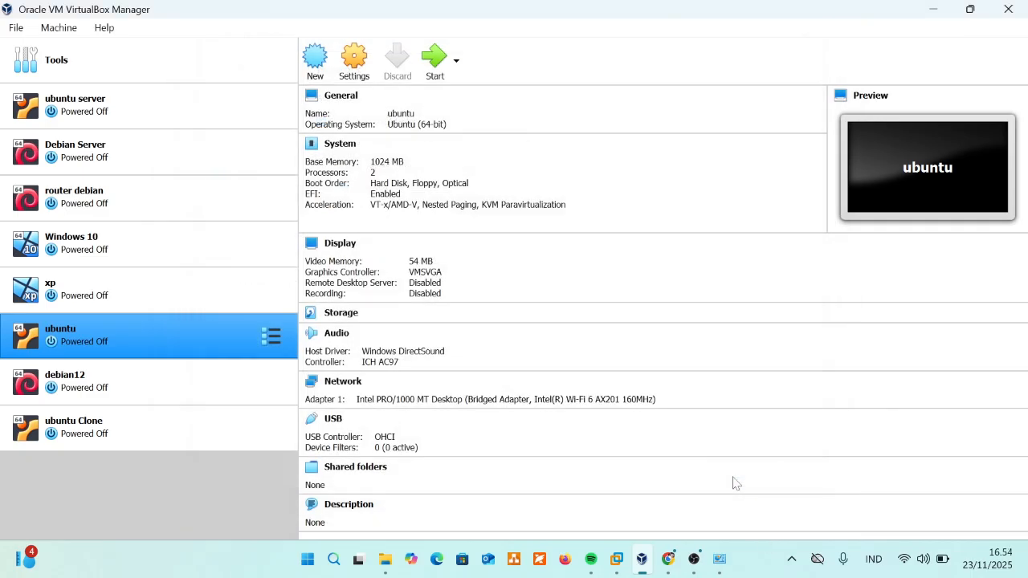
Step: Boot the ubuntu VM and arrange its window, dismissing the keyboard auto-capture notice
click(425, 68)
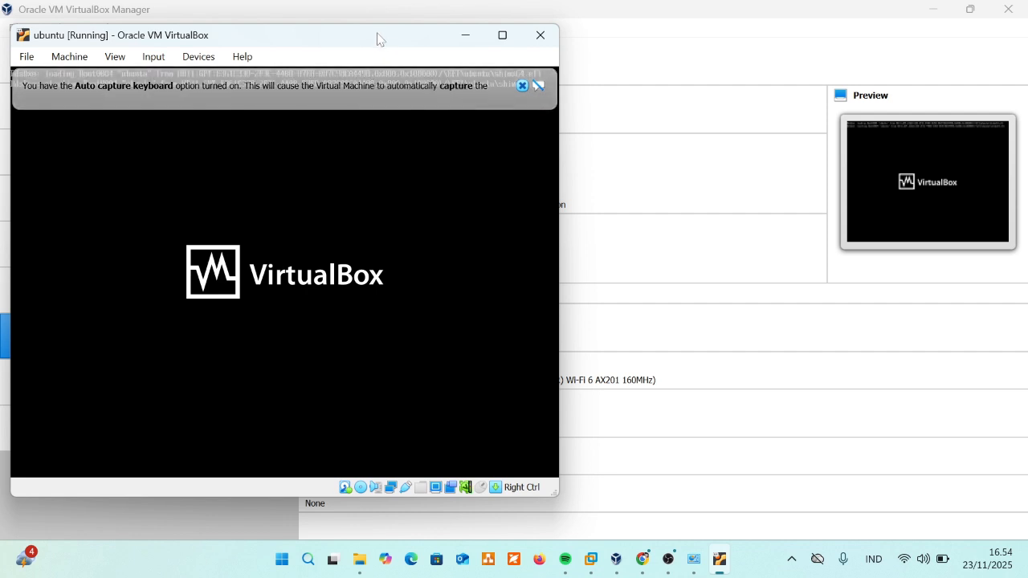
drag(377, 39, 474, 43)
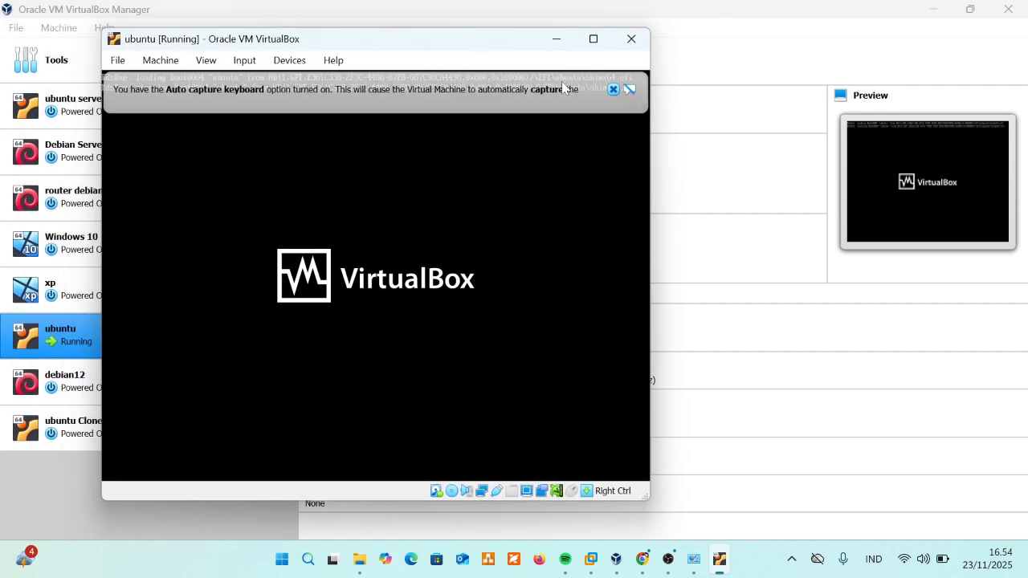
click(612, 89)
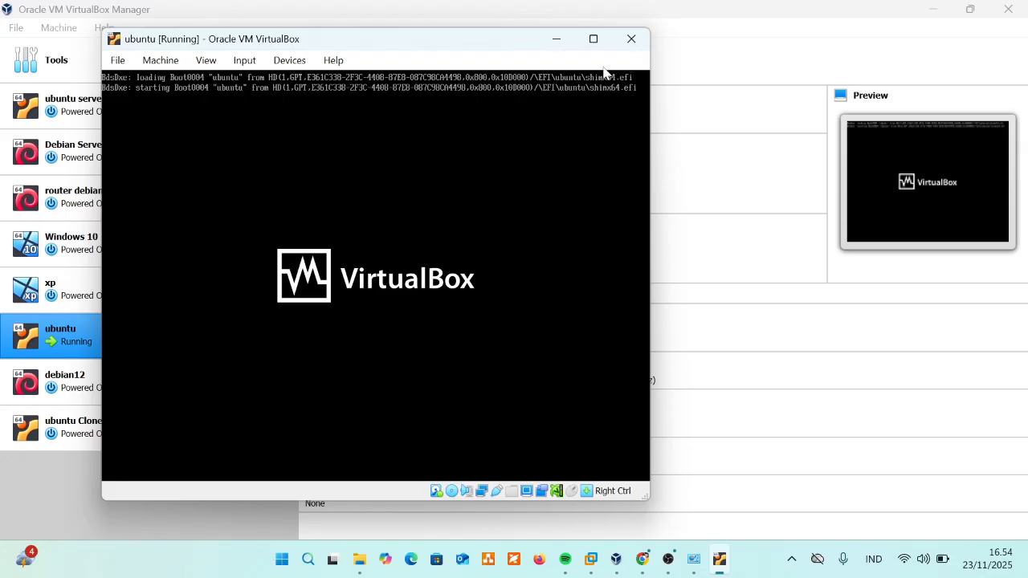
click(594, 40)
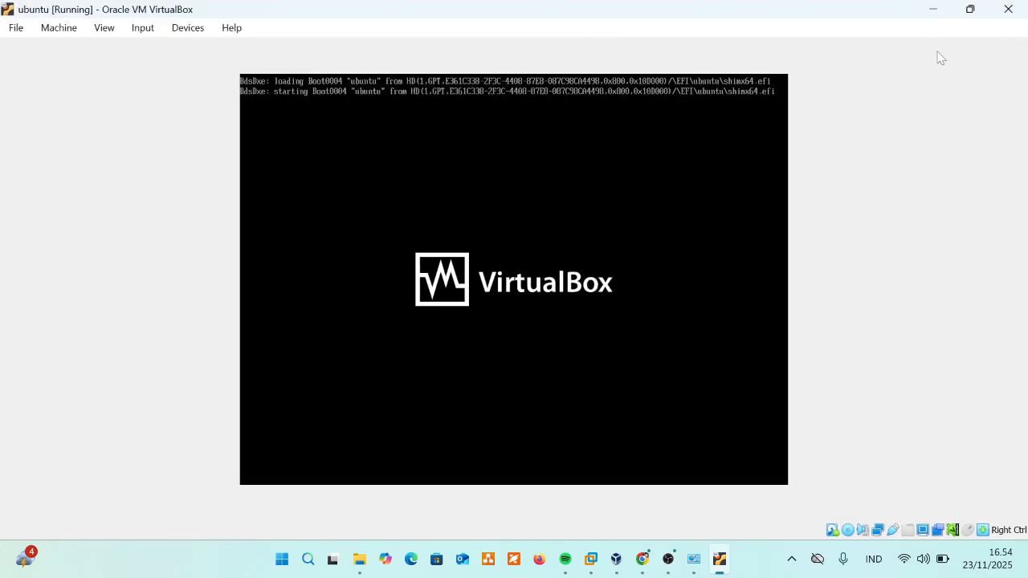
click(970, 9)
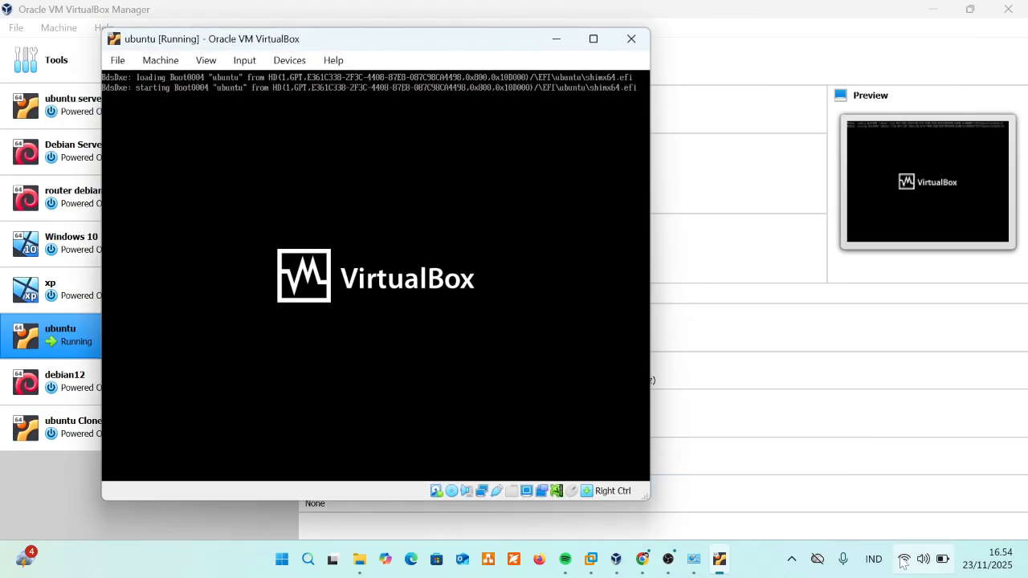
click(903, 560)
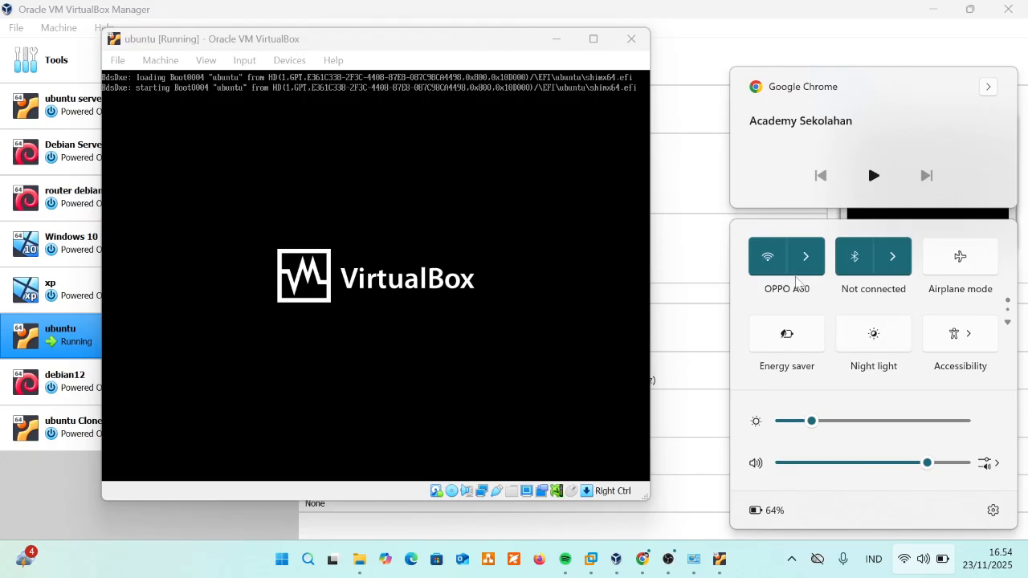
click(798, 276)
click(746, 227)
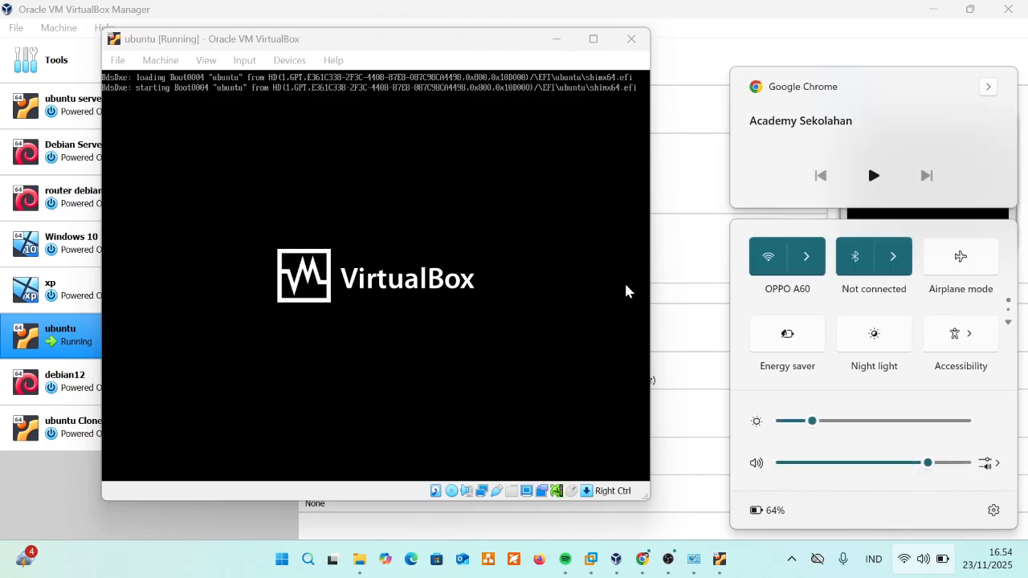
key(super+r)
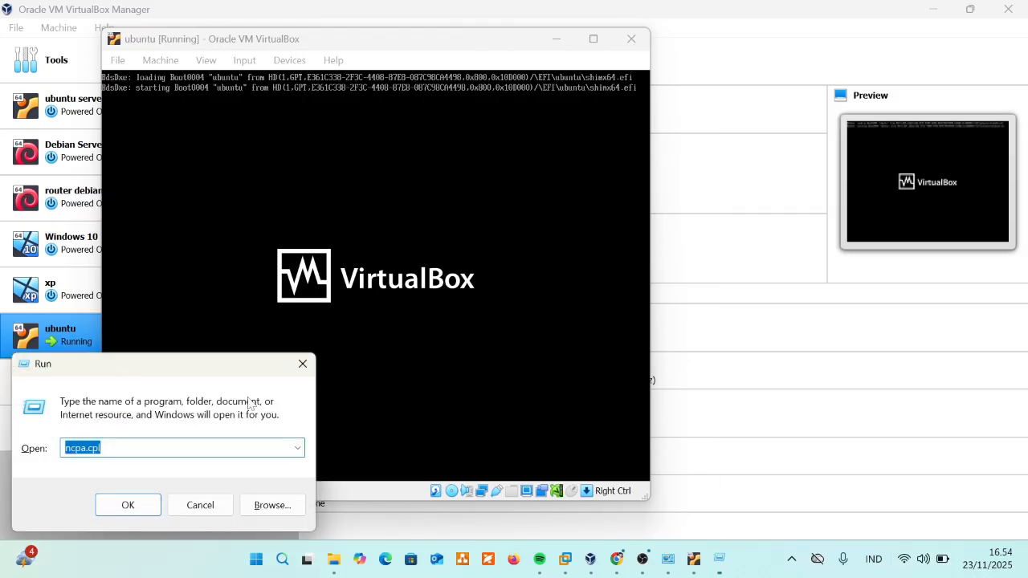
key(Return)
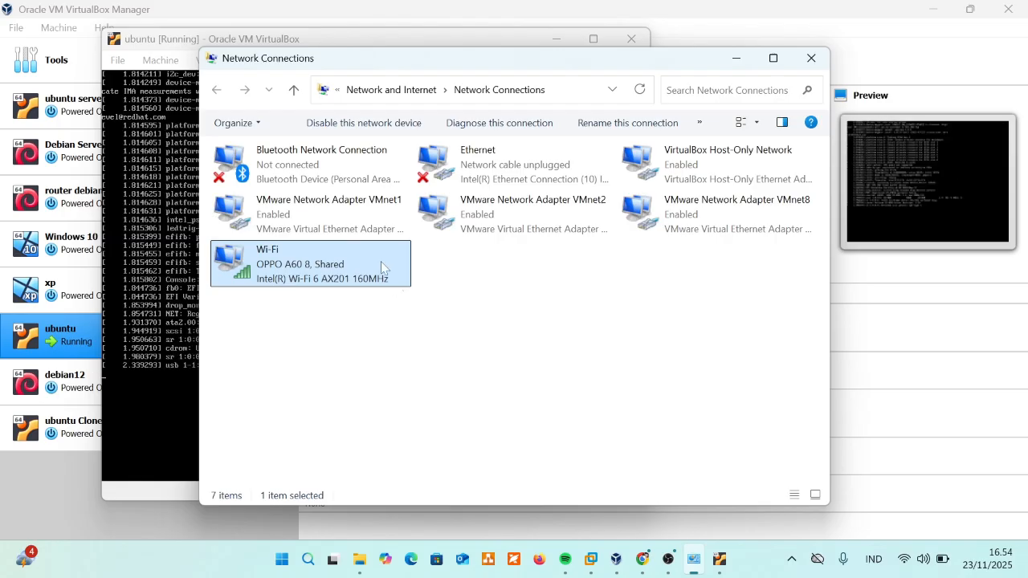
right_click(361, 269)
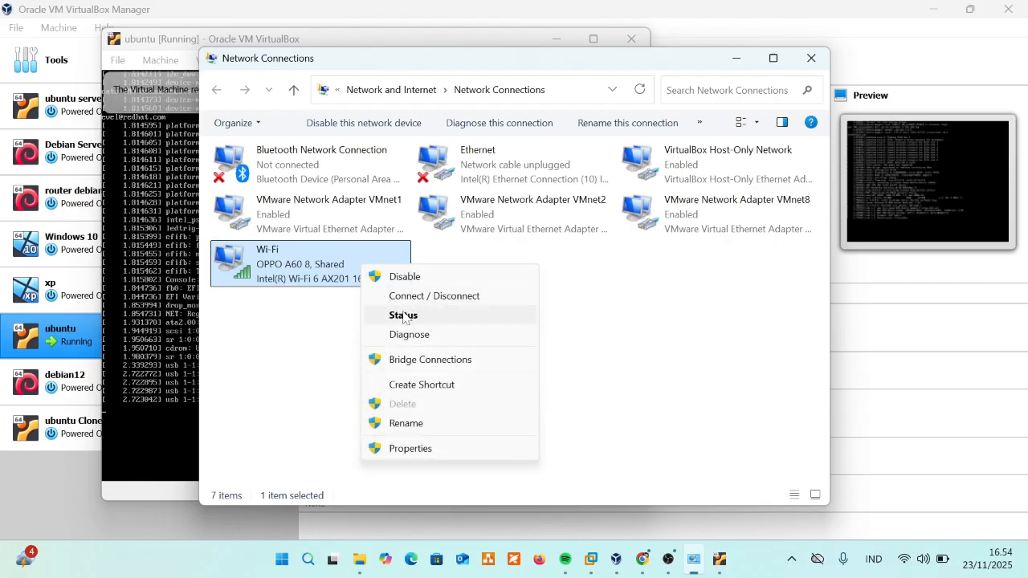
click(401, 320)
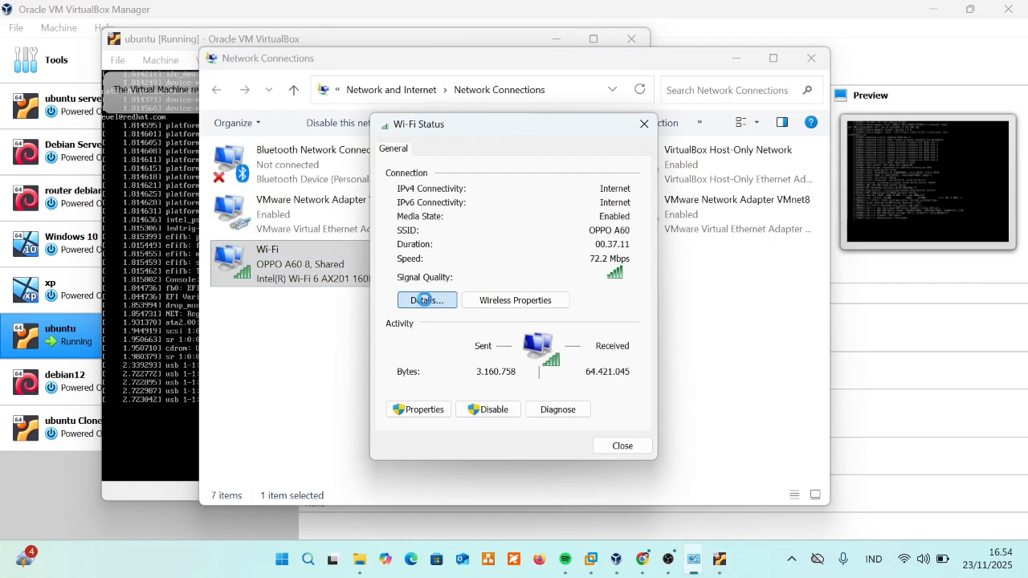
click(423, 303)
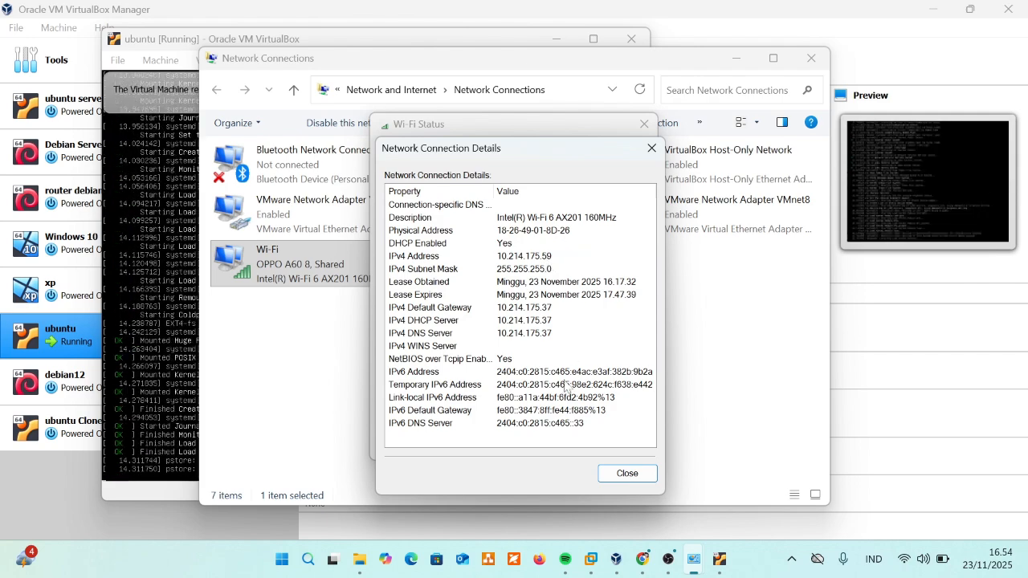
click(627, 474)
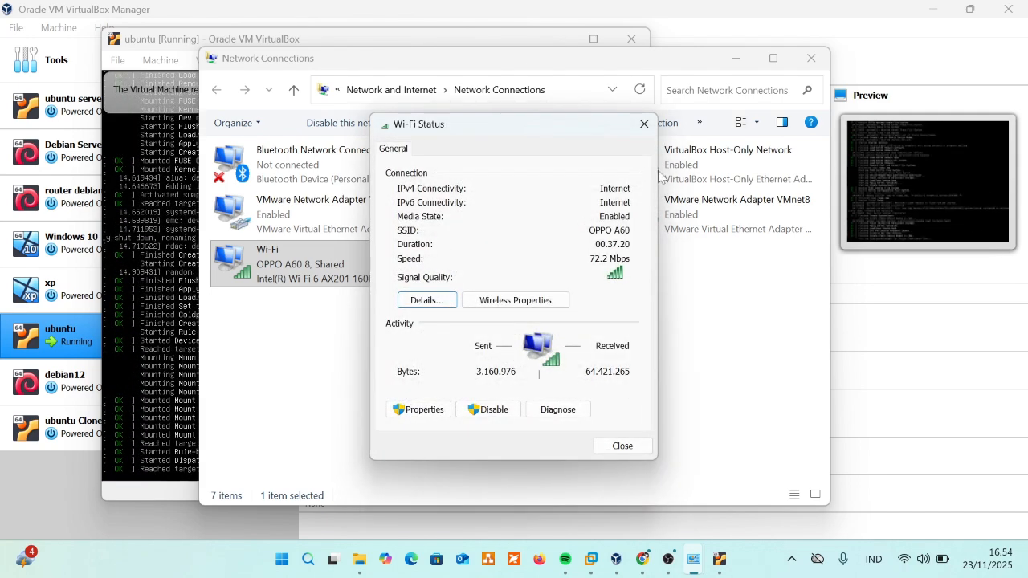
click(644, 124)
click(735, 61)
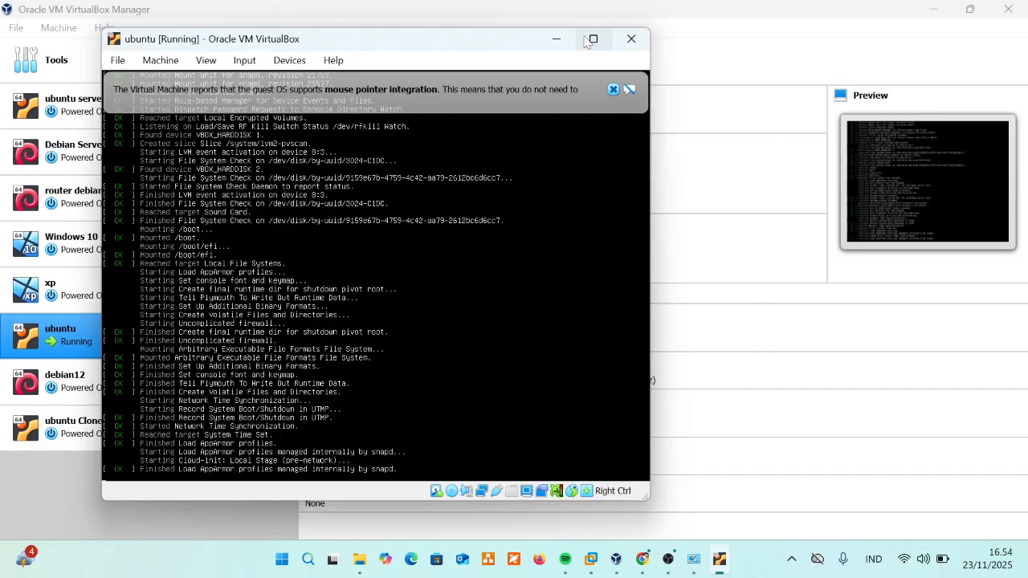
Step: Maximize the ubuntu VM window, dismiss the mouse integration notice, and log in
click(592, 38)
click(991, 57)
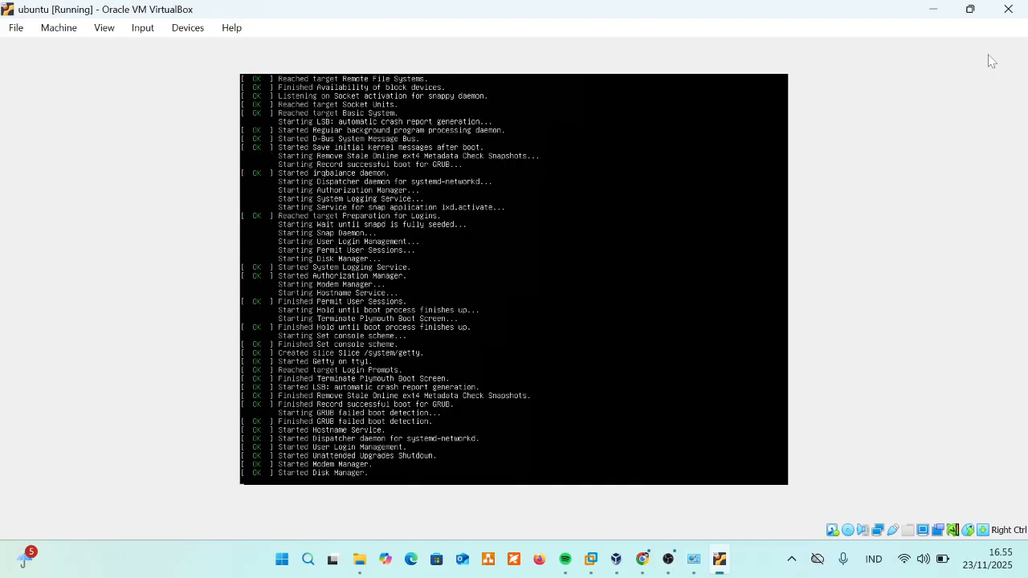
key(Return)
key(Return)
key(Return)
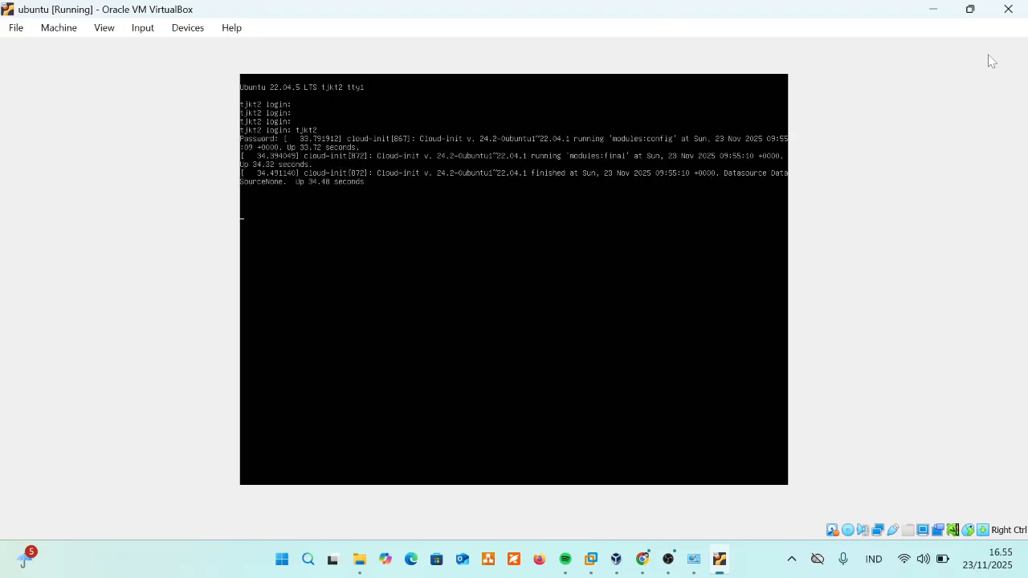
key(Return)
key(Return)
key(Return)
key(Return)
key(Return)
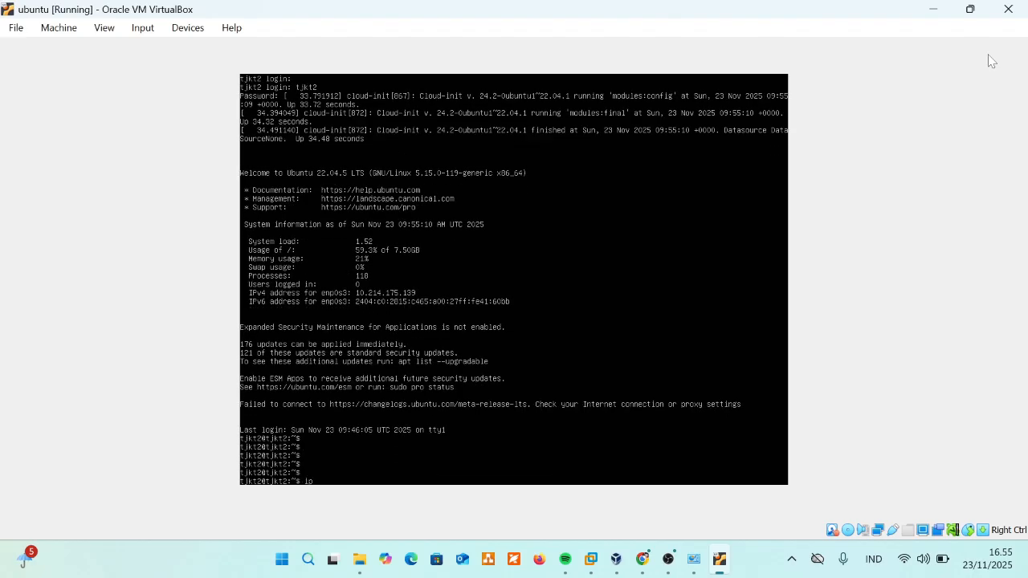
Step: Run ip a, showing the bridged address 10.214.175.139/24
text(ip a)
key(Return)
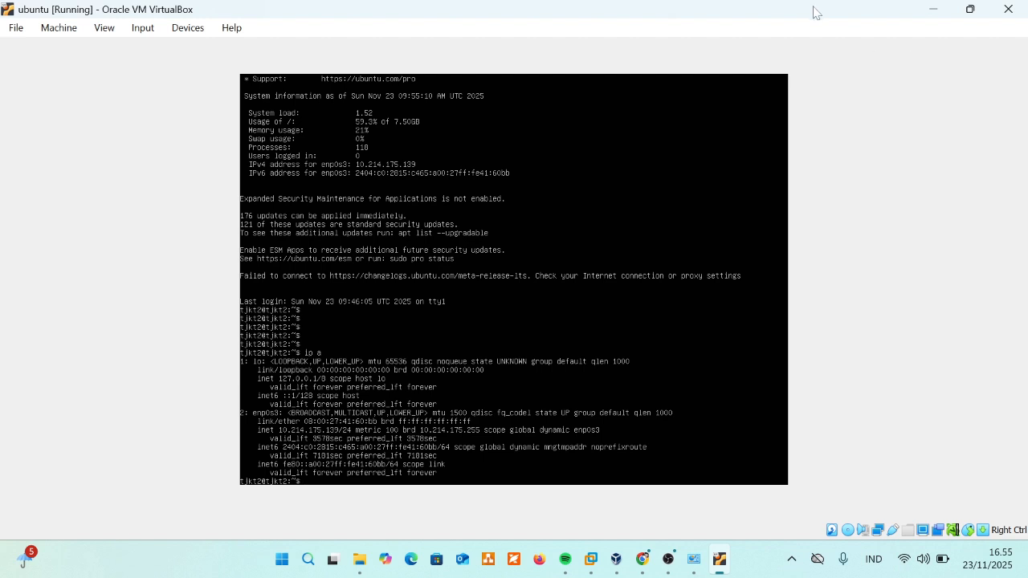
key(Return)
Step: Ping 8.8.8.8 and stop it with Ctrl+C, confirming 0% packet loss
click(898, 574)
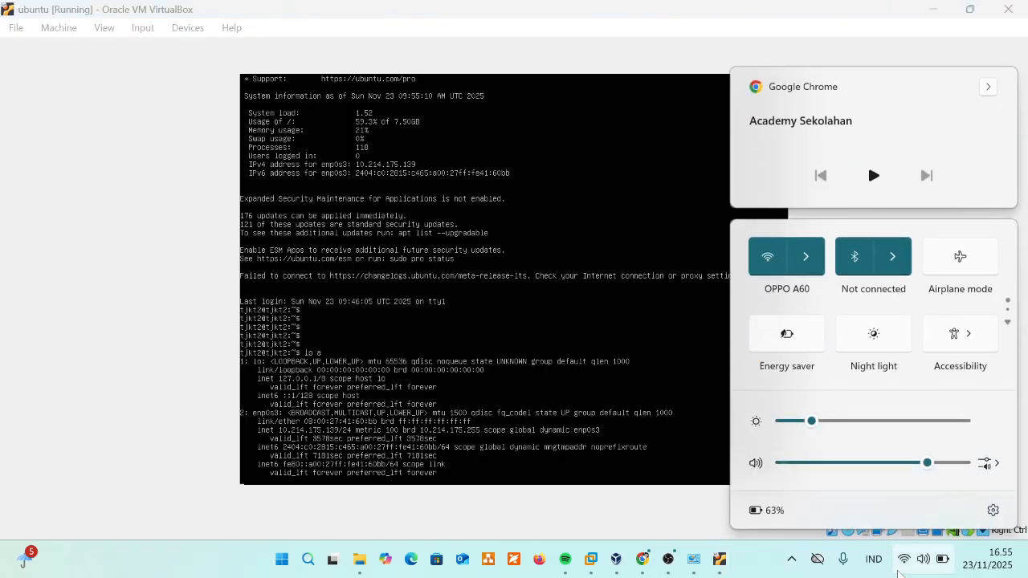
click(681, 506)
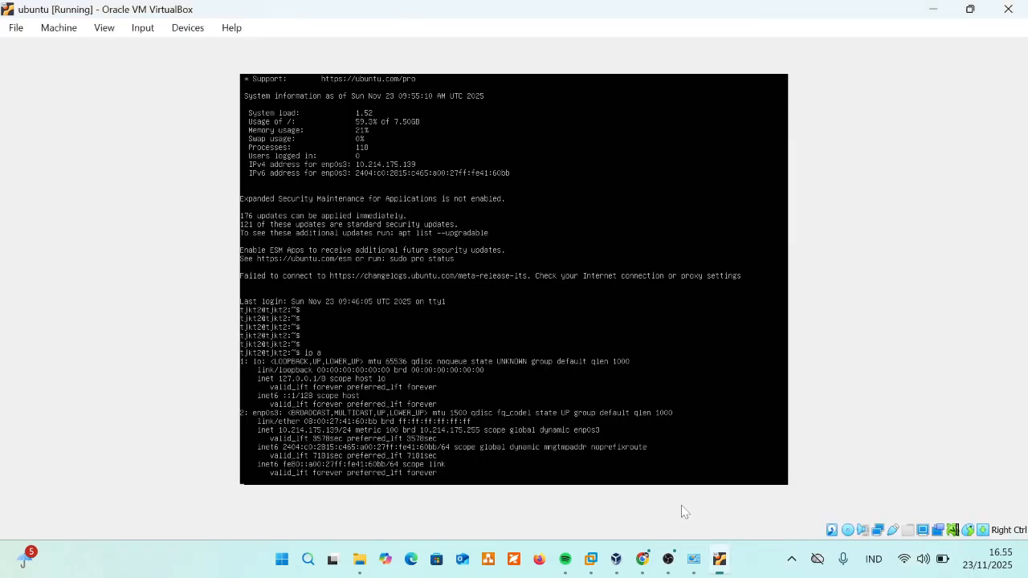
key(Return)
key(Return)
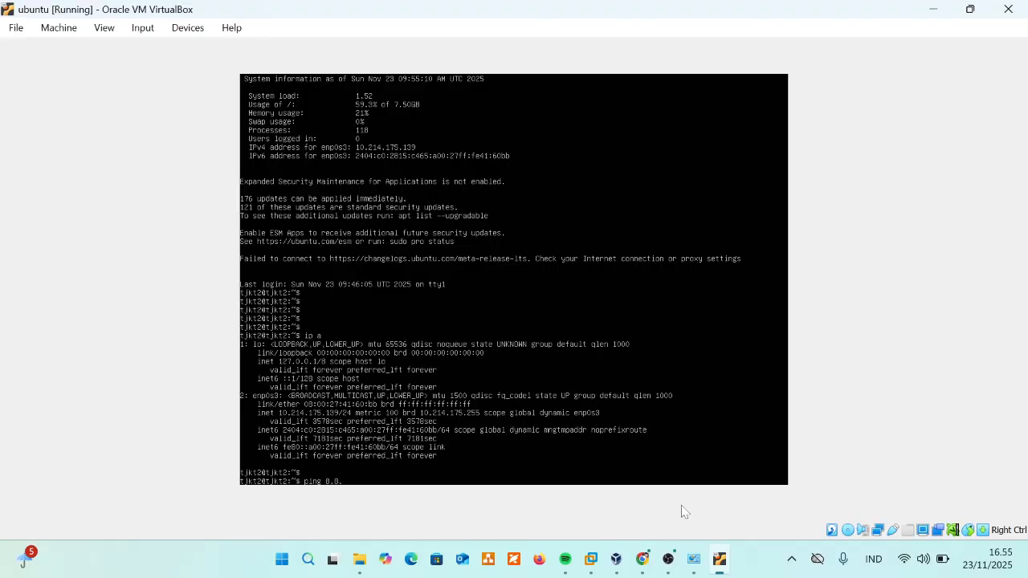
key(Return)
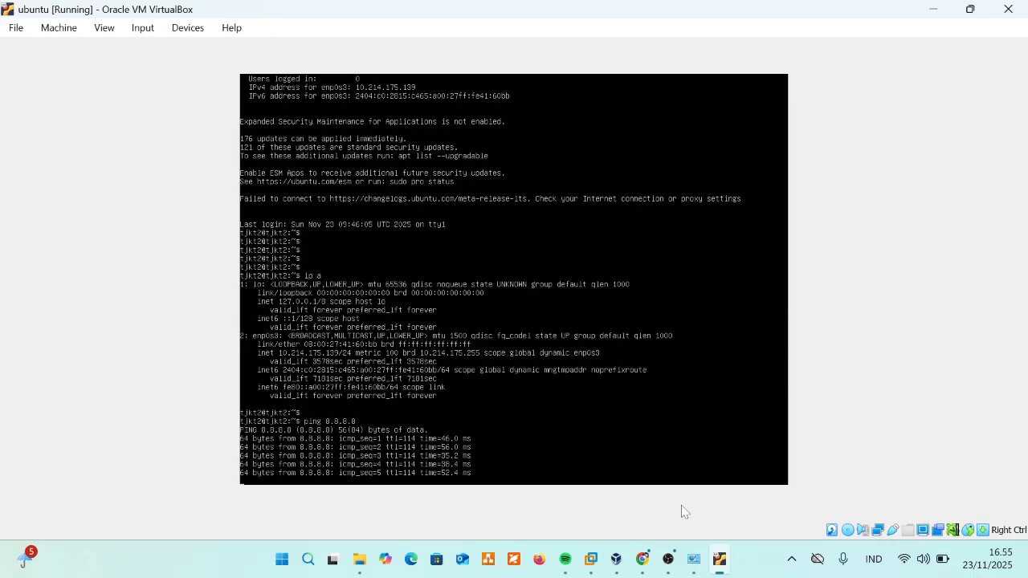
key(ctrl+c)
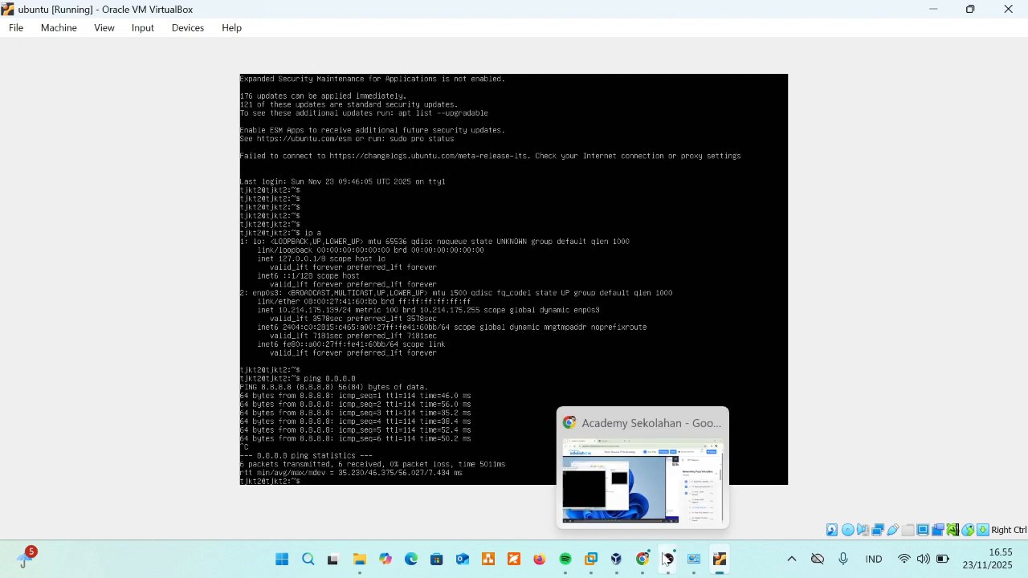
mouse_move(670, 561)
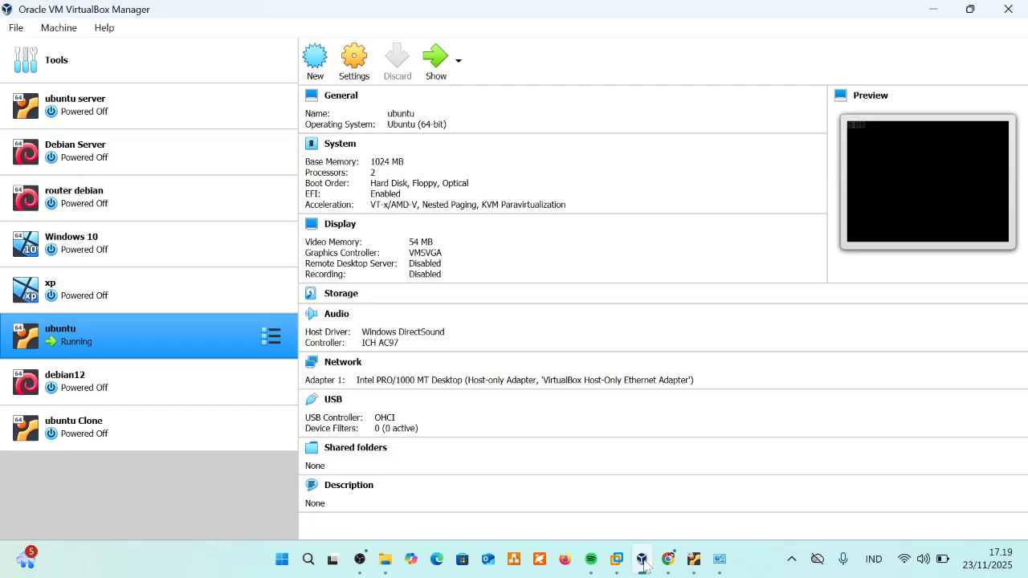
click(358, 64)
click(357, 63)
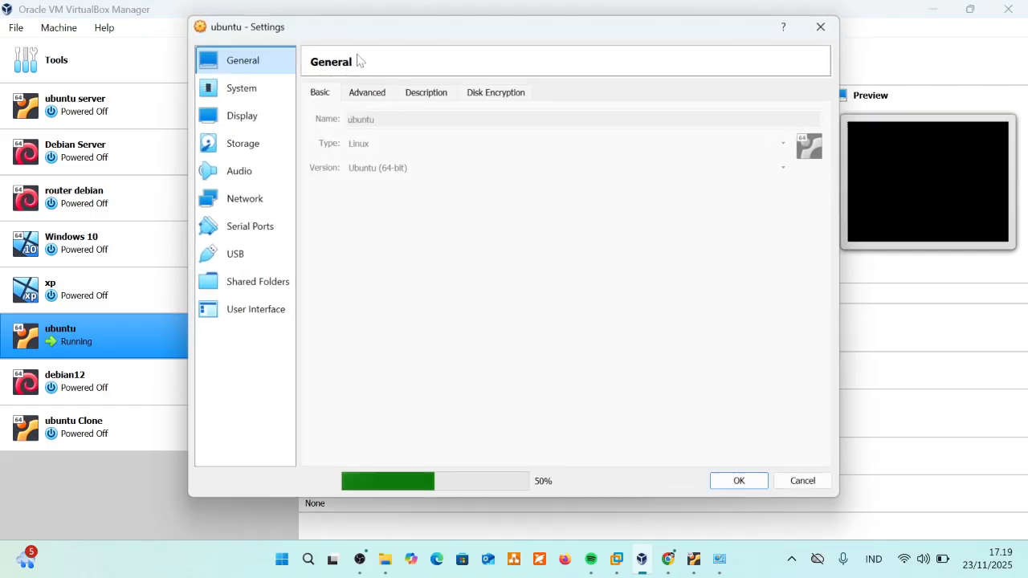
click(281, 200)
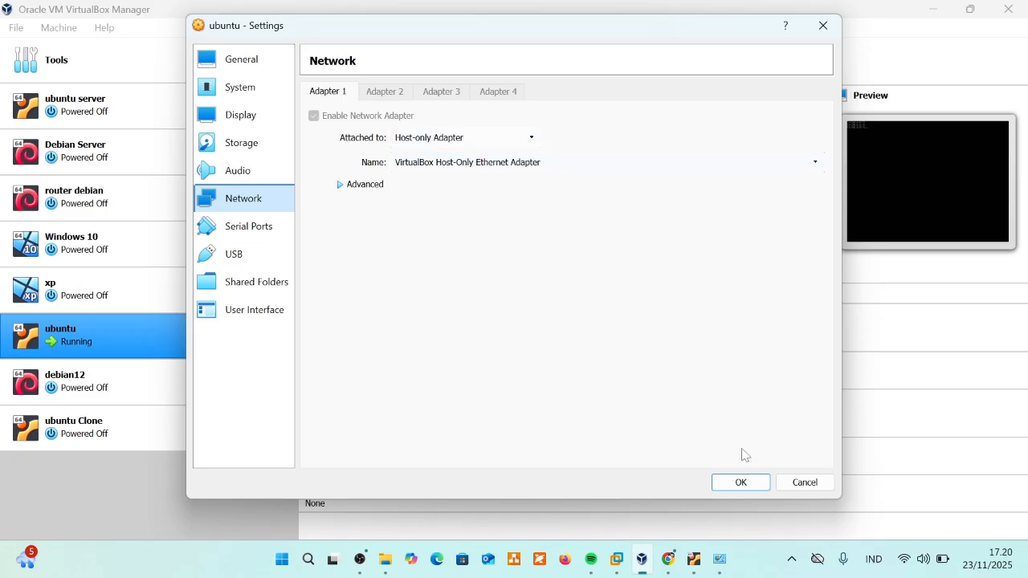
click(751, 482)
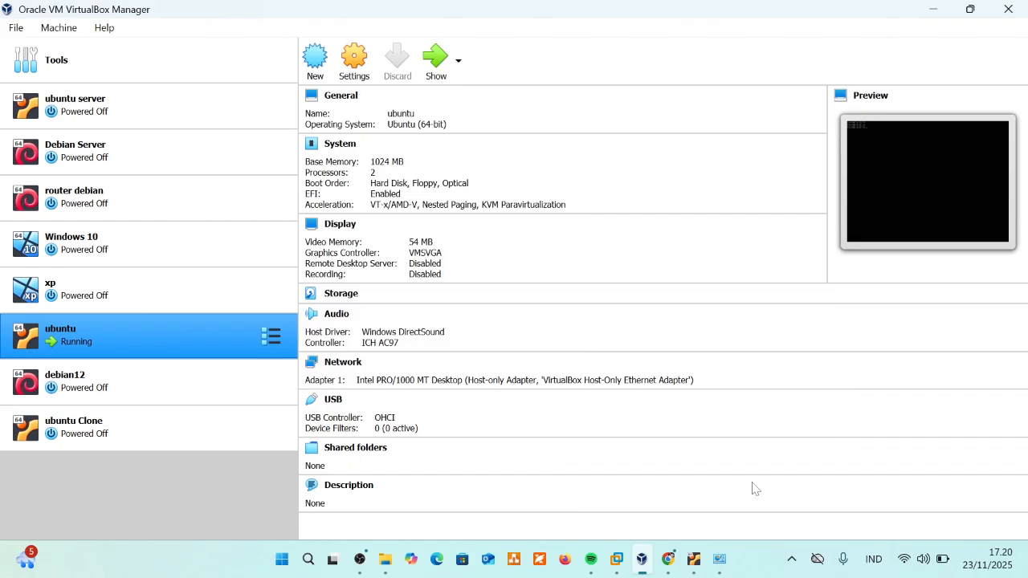
key(super+r)
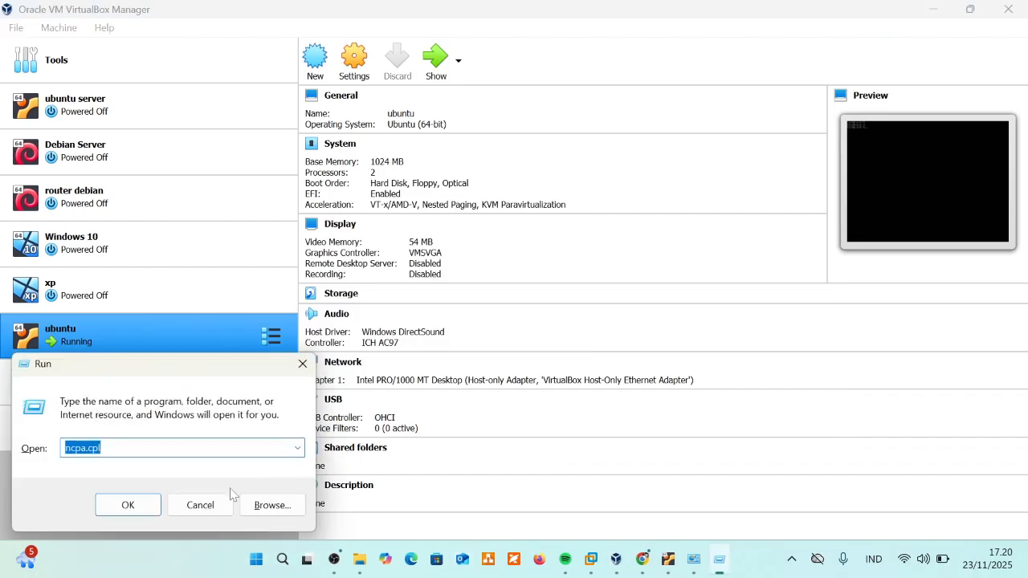
Step: Read the VirtualBox Host-Only Network's address 192.168.56.1, then return to VirtualBox's Tools page
click(128, 505)
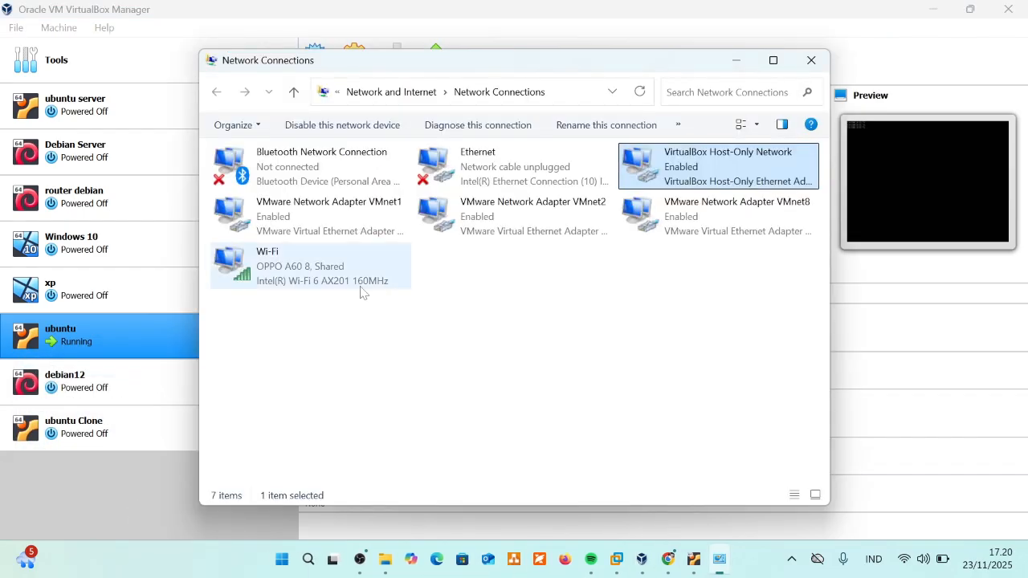
right_click(719, 174)
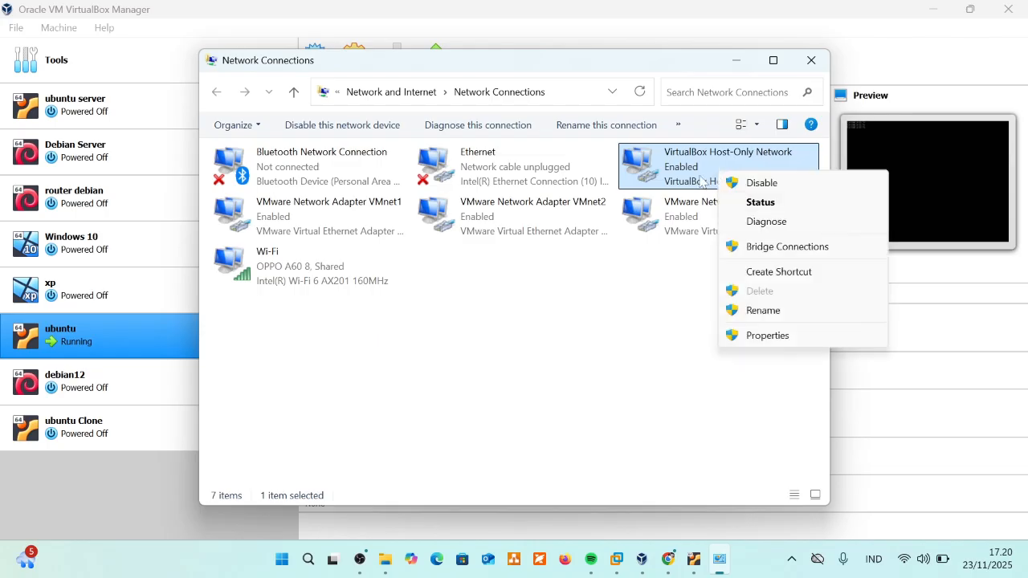
click(761, 203)
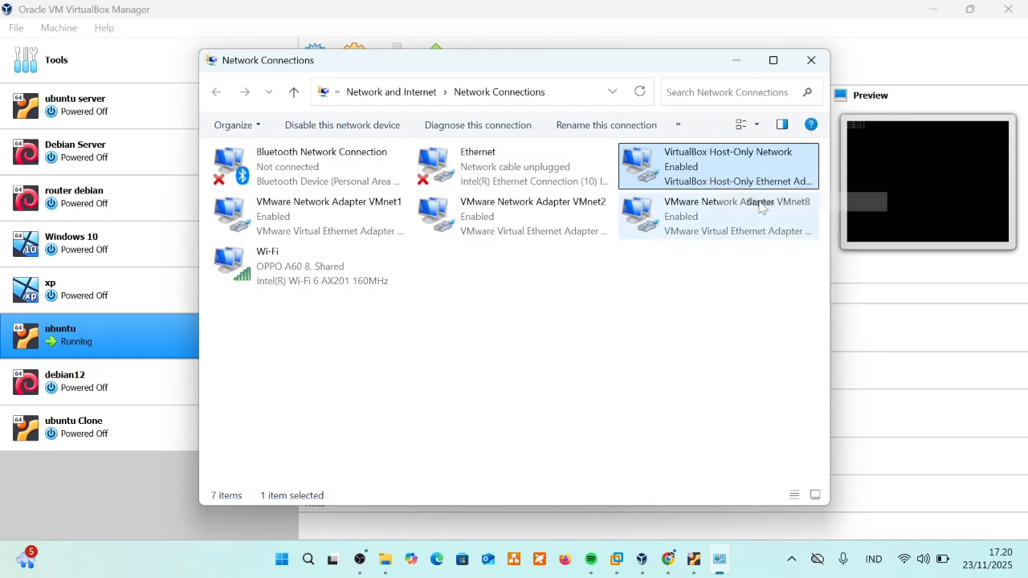
click(428, 271)
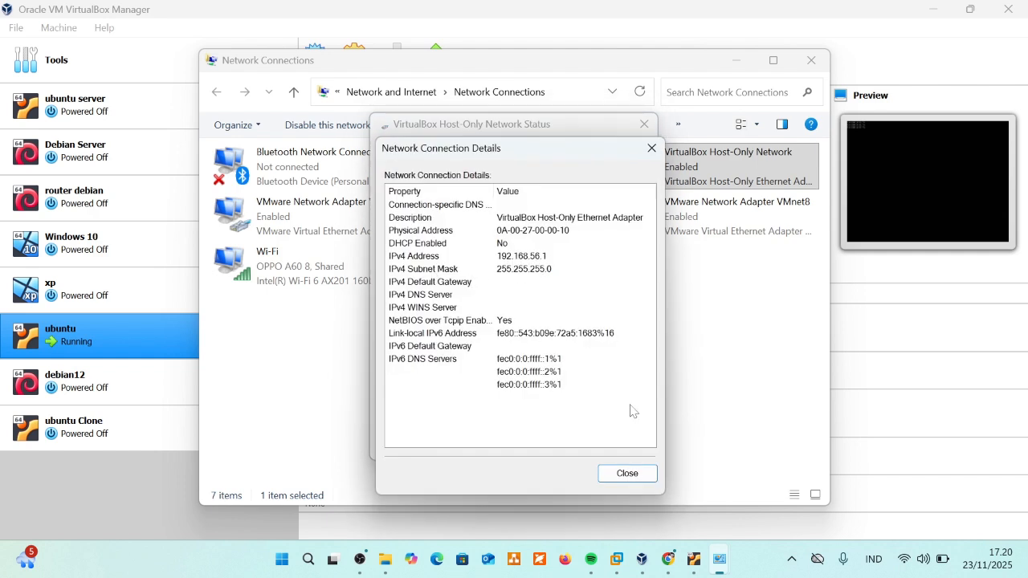
click(641, 473)
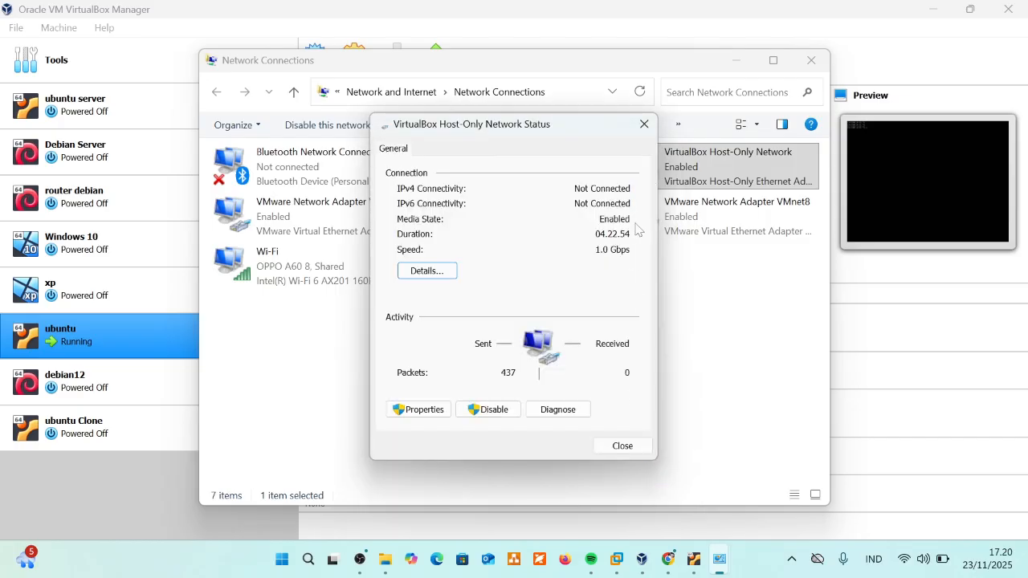
click(644, 124)
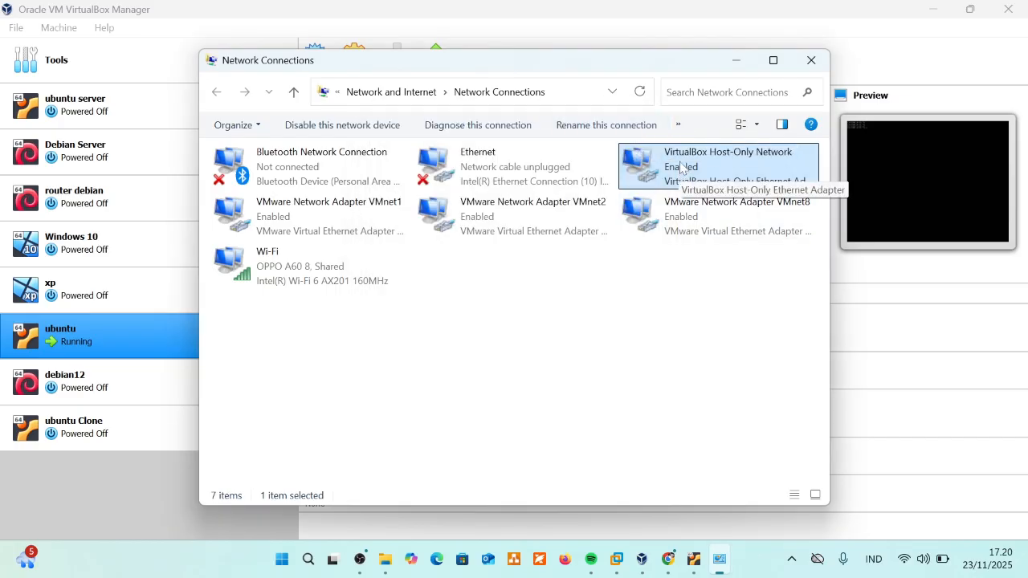
click(739, 60)
click(64, 69)
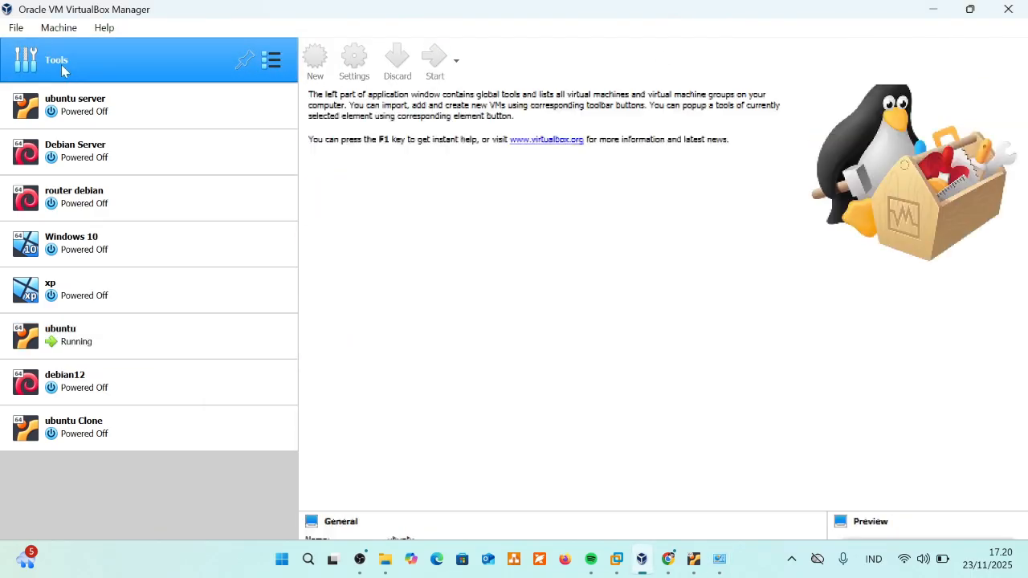
Step: Review the 192.168.56.1/24 host-only network in the Host Network Manager
click(26, 30)
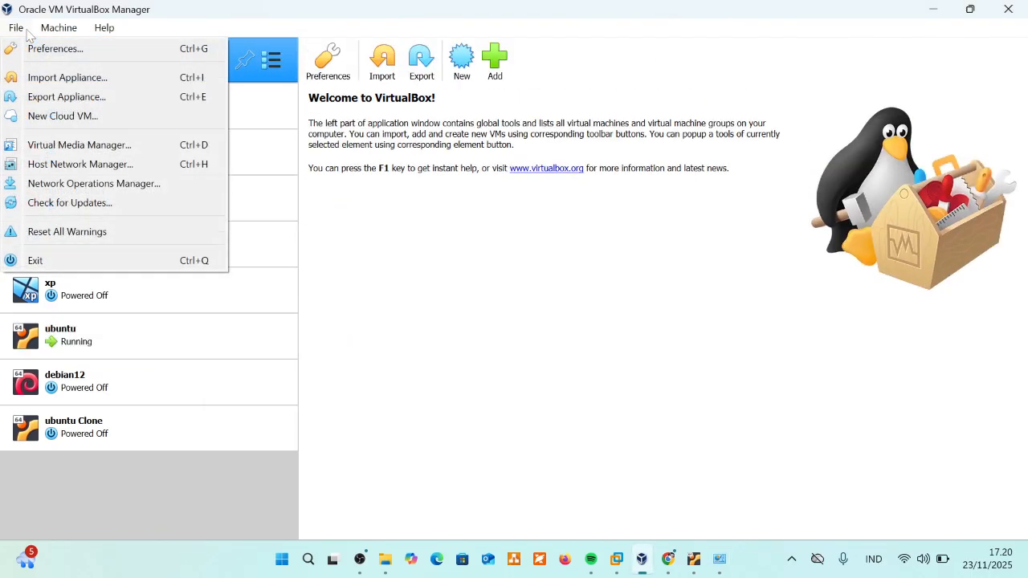
click(77, 165)
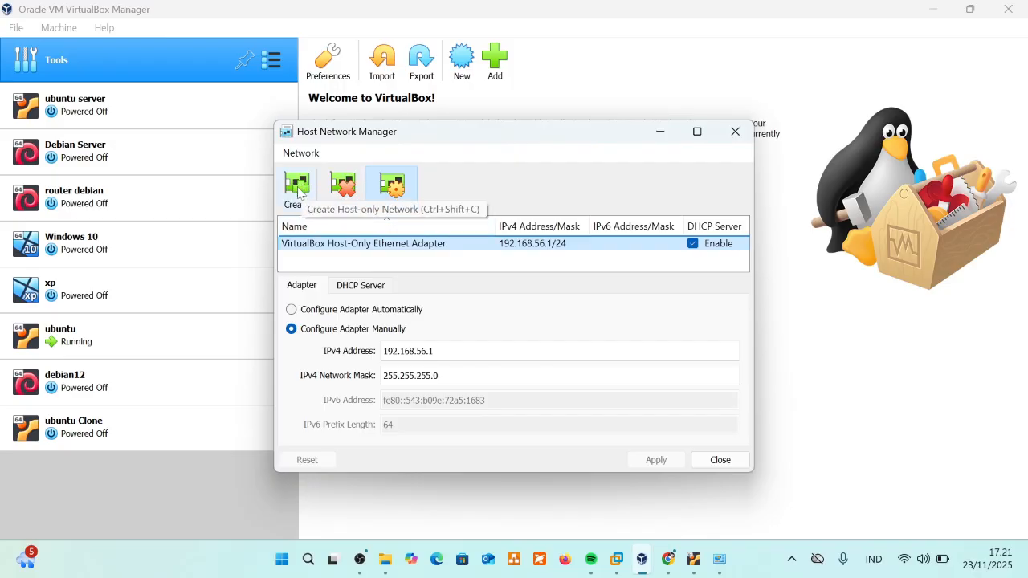
click(735, 131)
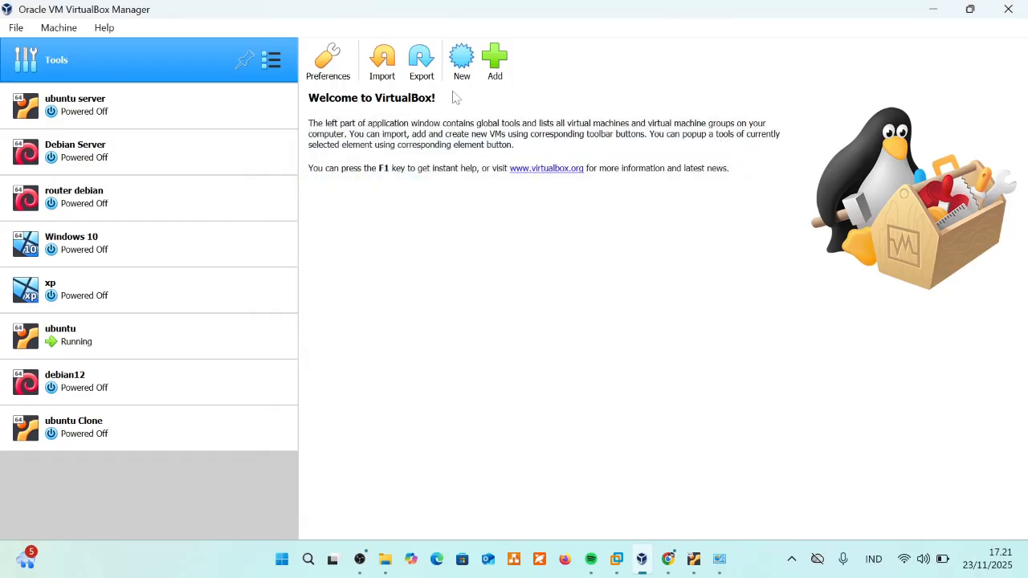
Step: Review ubuntu's network adapter settings, then show the running ubuntu VM's console
click(207, 321)
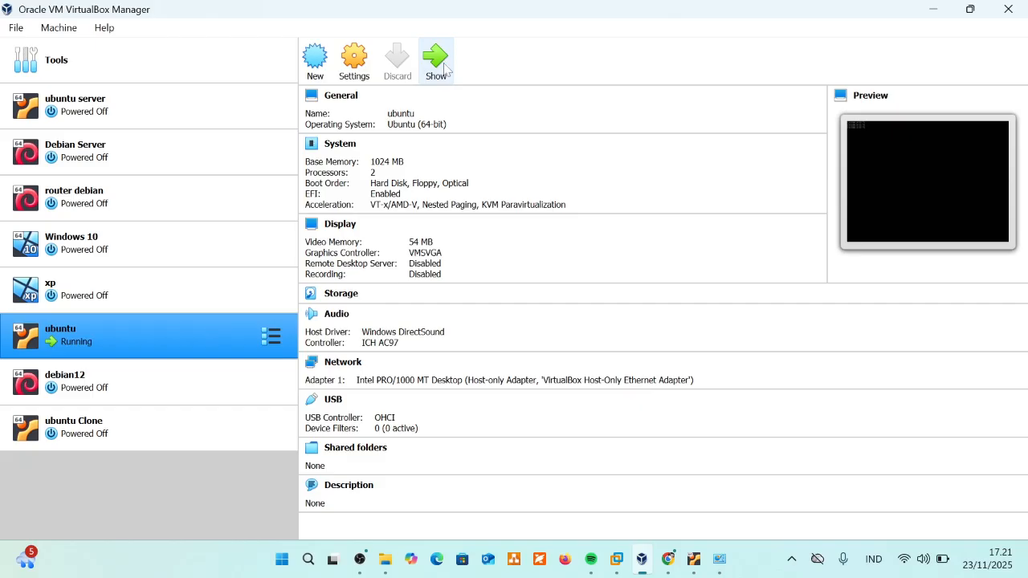
click(354, 77)
click(261, 201)
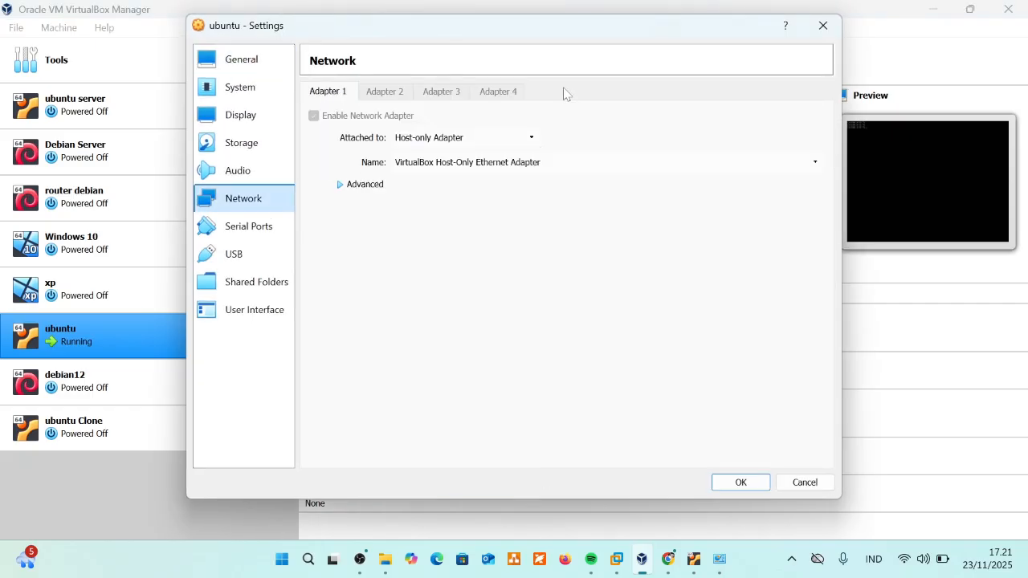
click(736, 484)
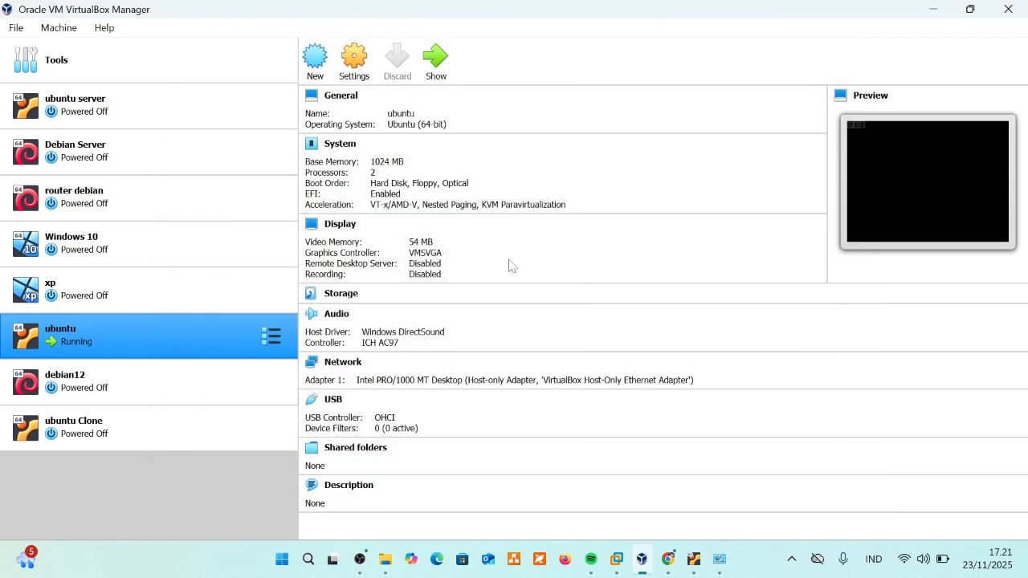
click(450, 76)
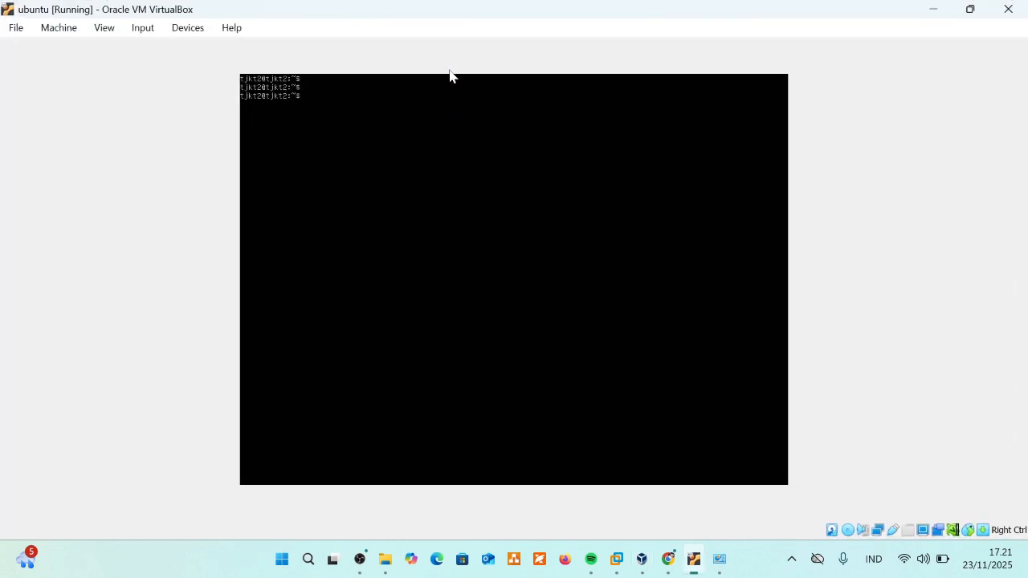
Step: Release enp0s3's DHCP lease with sudo dhclient -r enp0s3 and confirm via ip a it has no IPv4
key(Return)
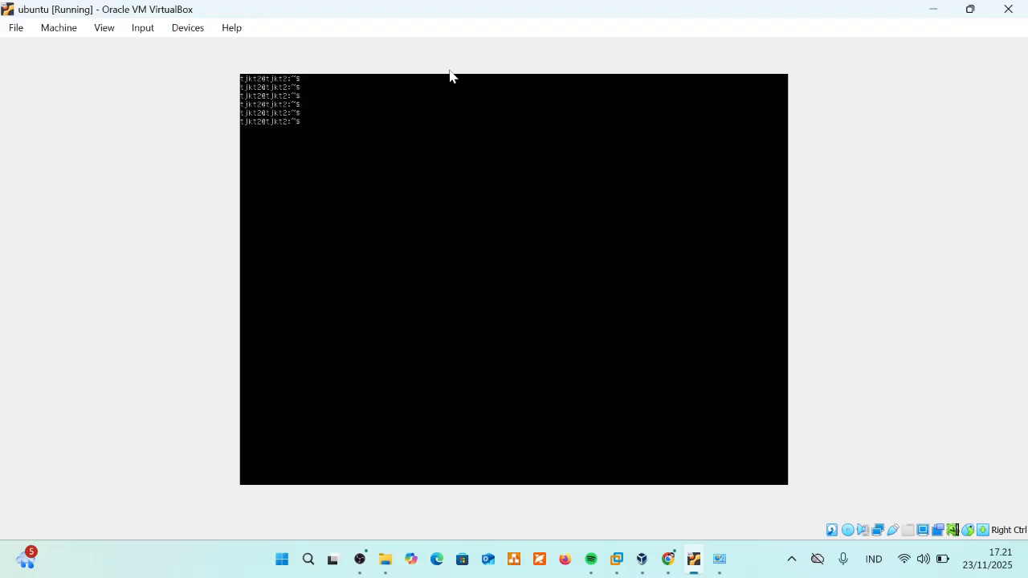
text(udo dhclient -r e)
text(nt -r en)
text(p0s3)
key(Return)
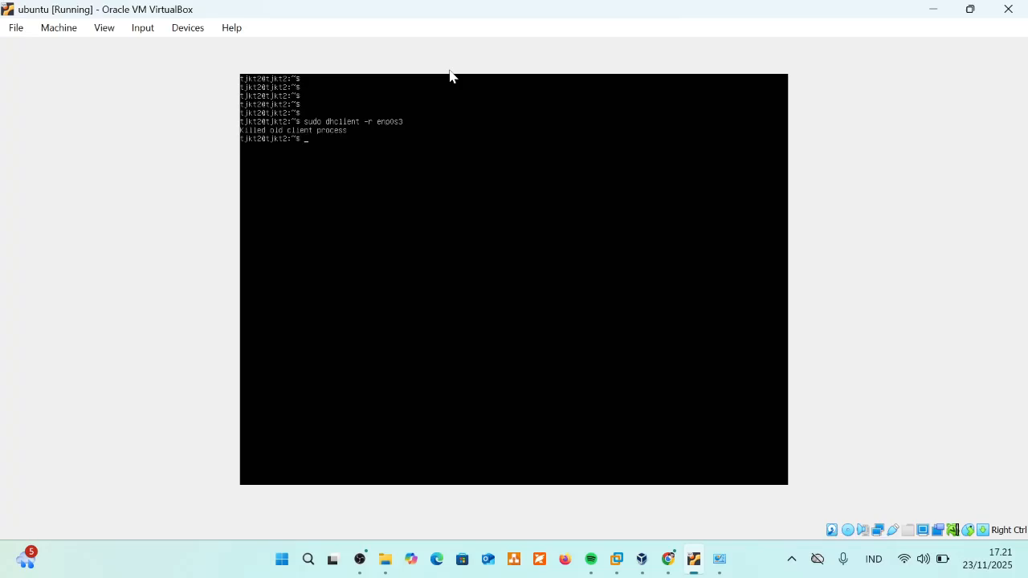
key(Return)
key(Return)
text(ip a)
key(Return)
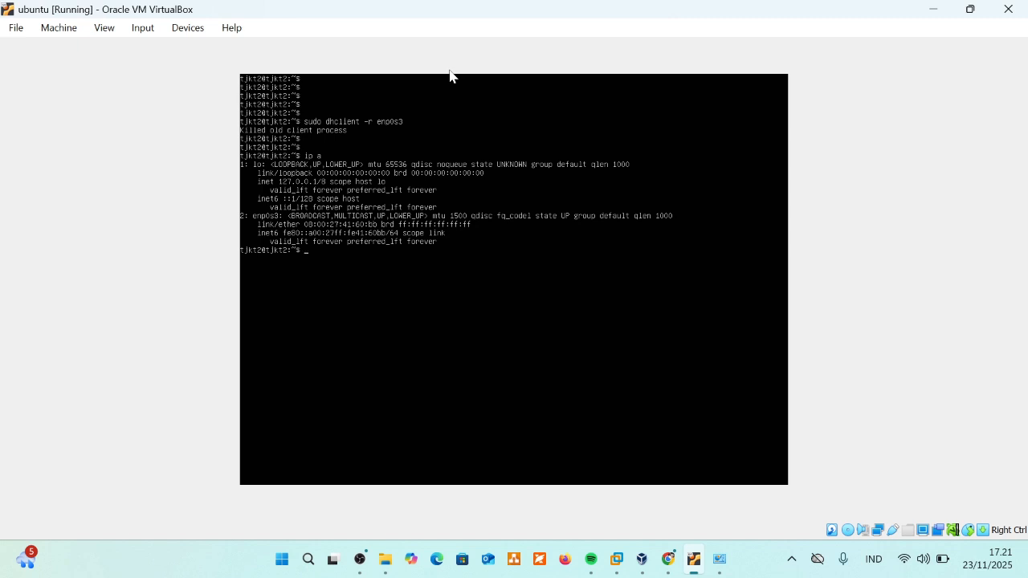
Step: Request a new DHCP lease with sudo dhclient enp0s3
key(Up)
key(Up)
key(BackSpace)
key(BackSpace)
key(BackSpace)
key(Return)
key(Return)
key(Return)
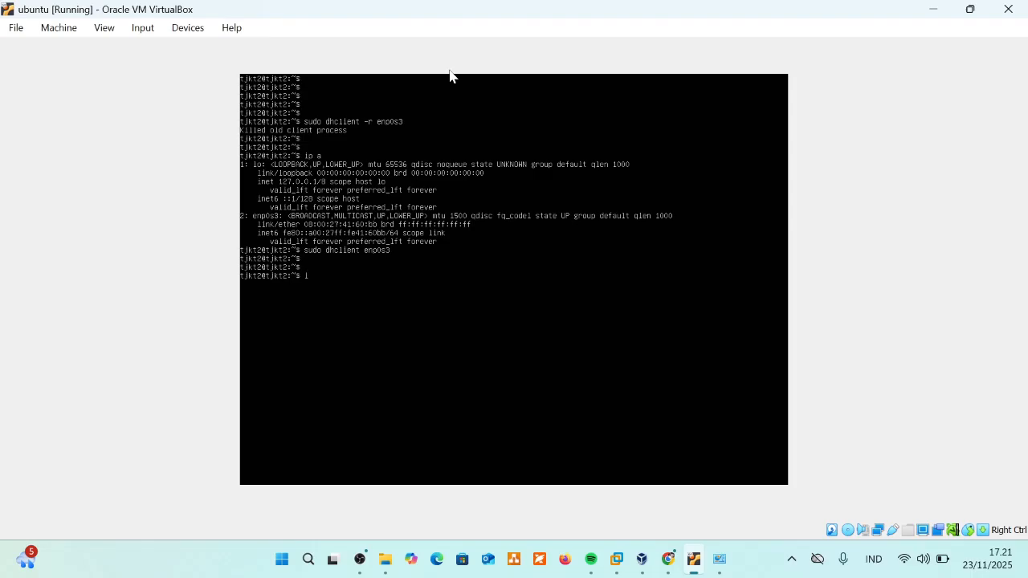
key(Return)
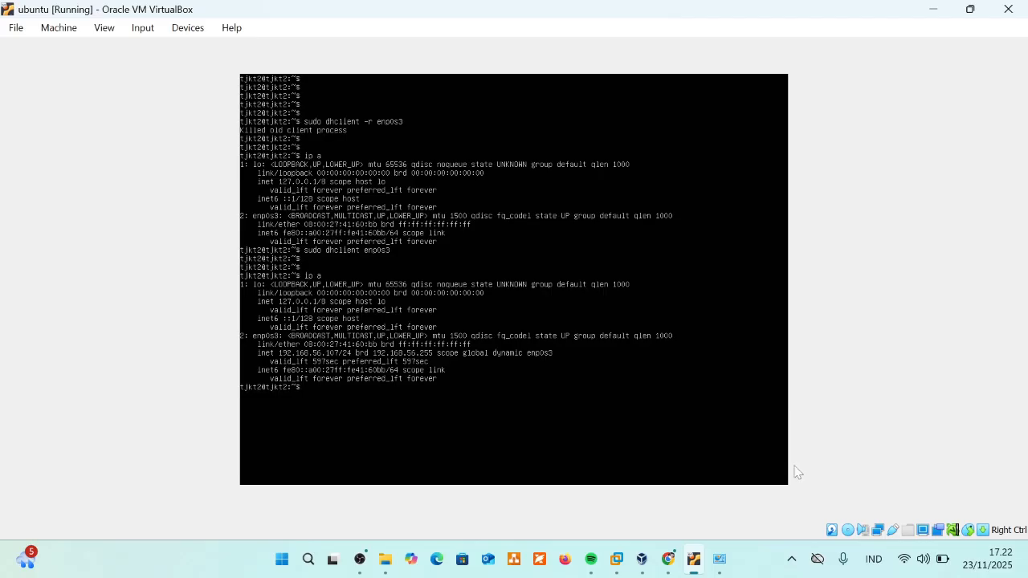
Step: Recheck the host-only adapter's details at 192.168.56.1, then close details, status and Network Connections
click(719, 562)
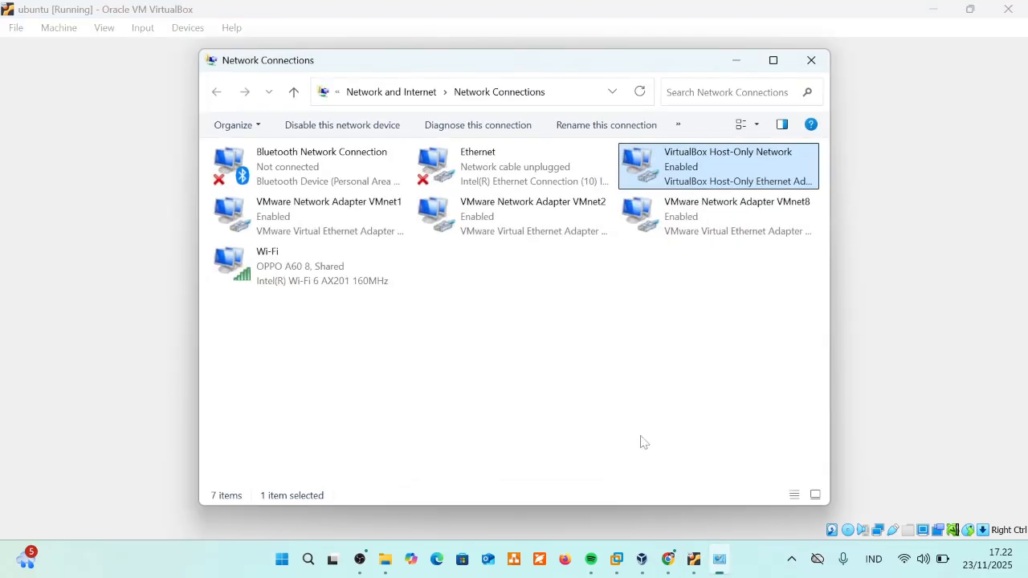
right_click(689, 175)
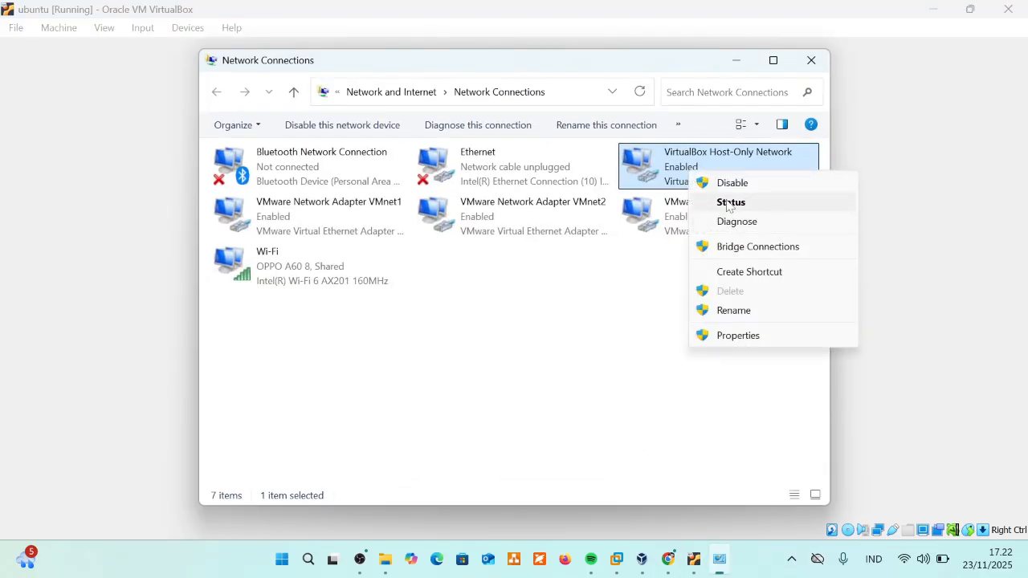
click(725, 202)
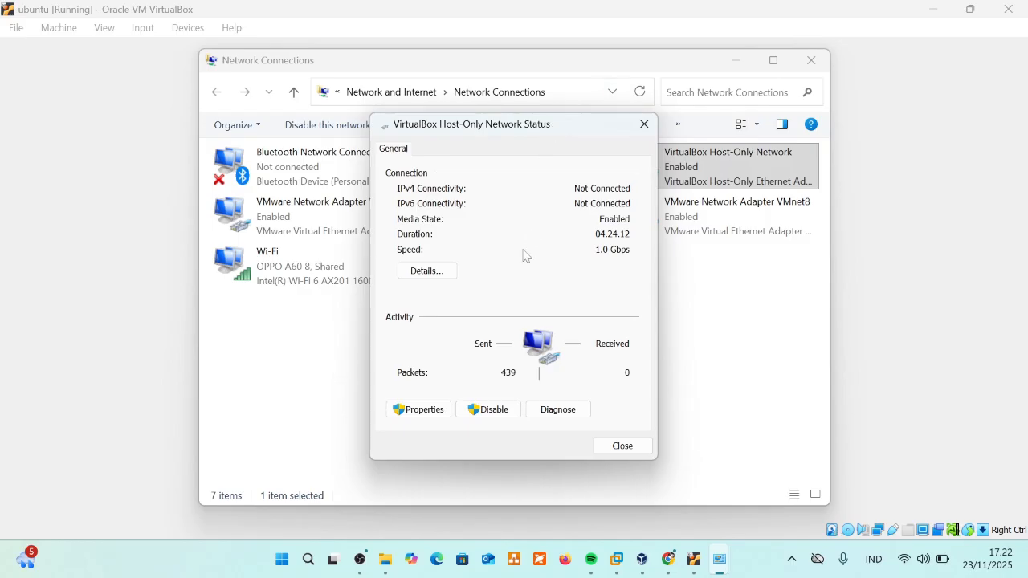
click(440, 274)
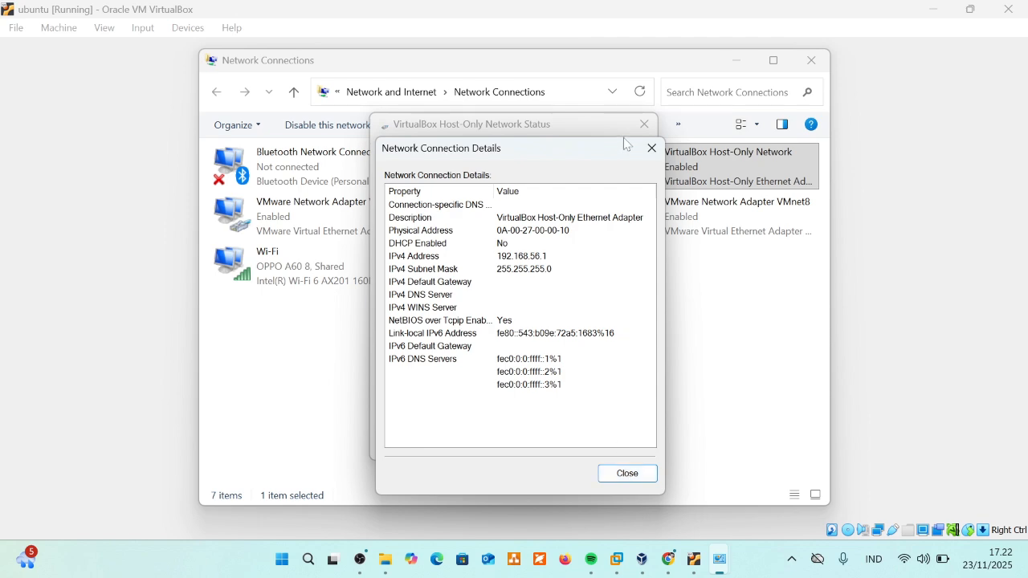
click(646, 151)
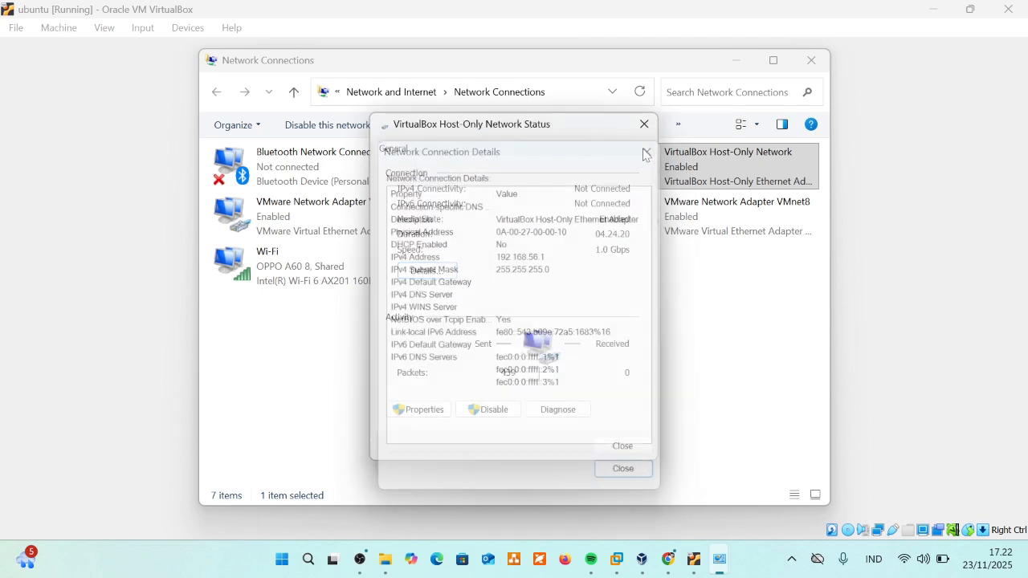
click(643, 126)
click(797, 65)
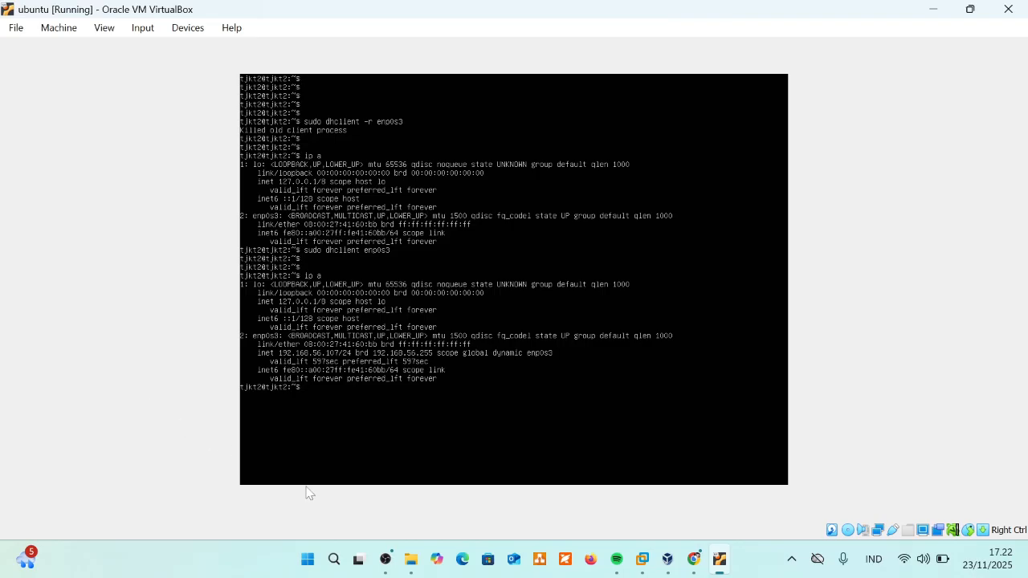
Step: Ping 192.168.56.1 from the ubuntu VM console, stopping after 5 replies with 0% packet loss
key(Return)
key(Return)
text(ping 192.168.56.1)
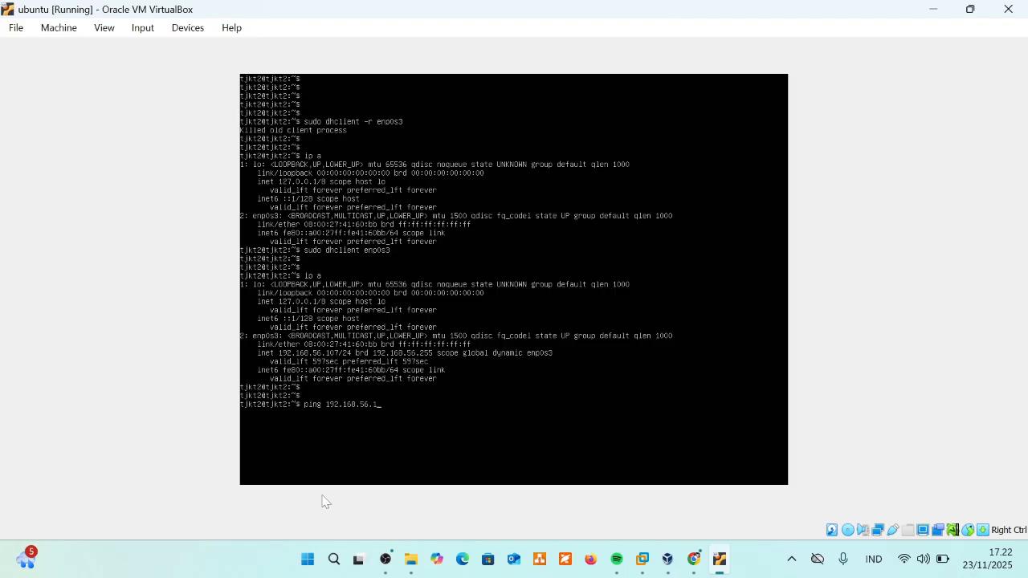
key(Return)
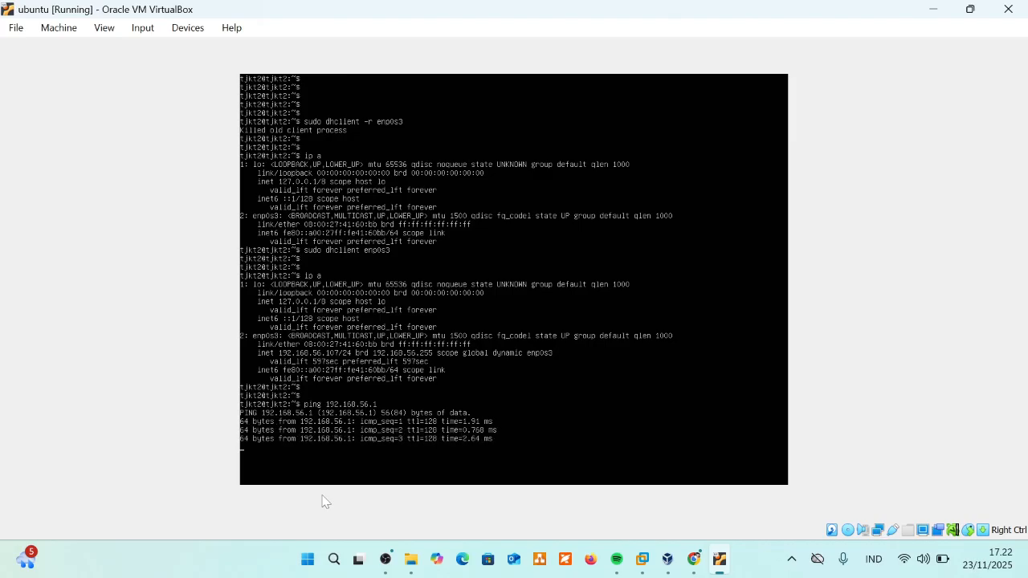
key(ctrl+c)
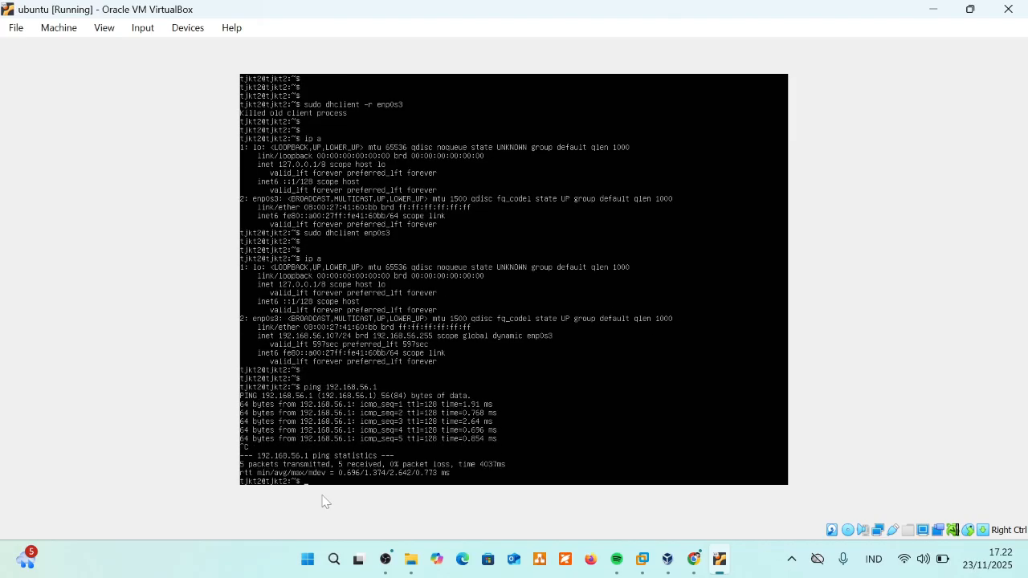
click(334, 559)
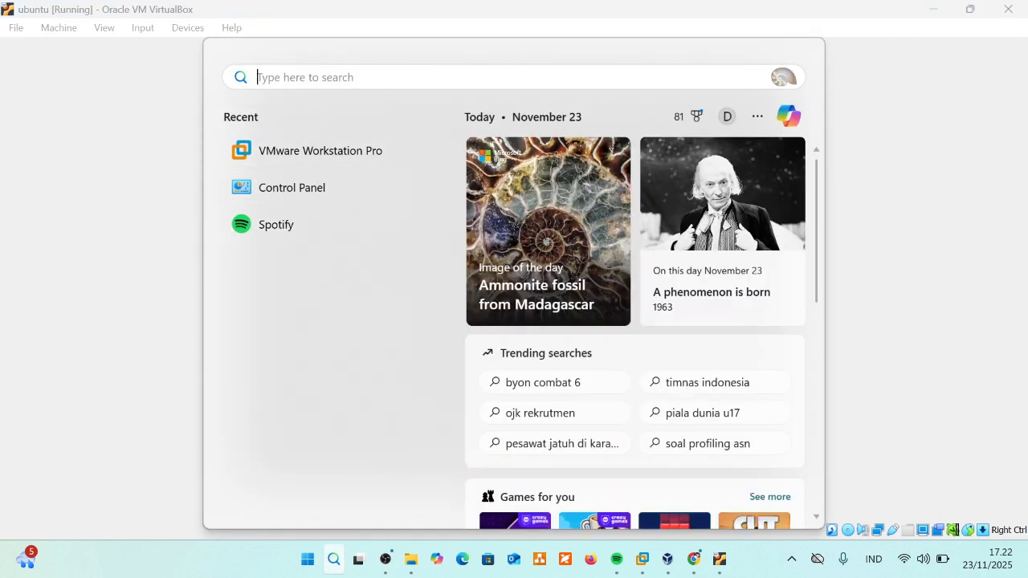
Step: Run ping 192.168.56.107 in Command Prompt and receive all 4 replies from the ubuntu VM
text(cm)
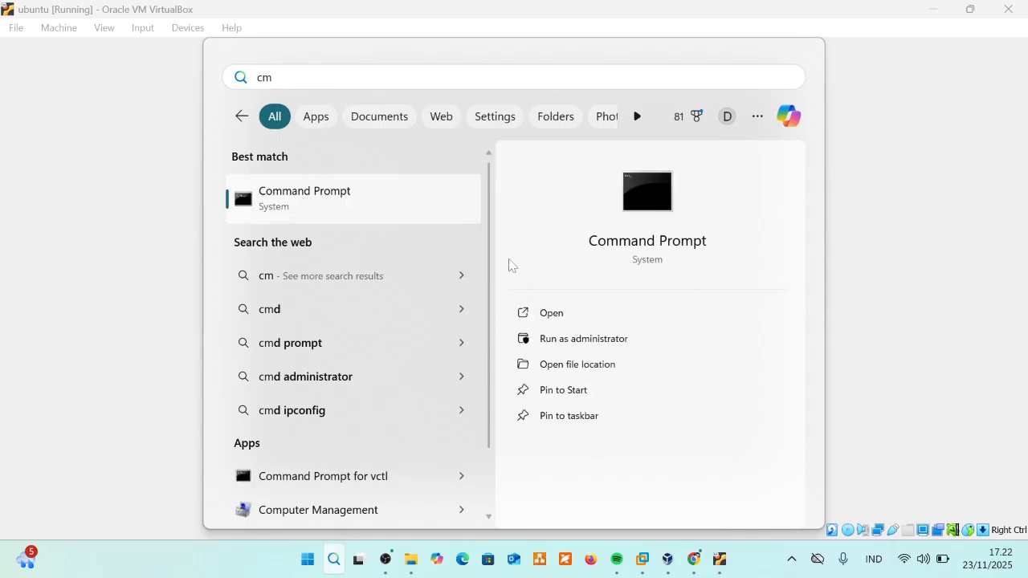
click(565, 320)
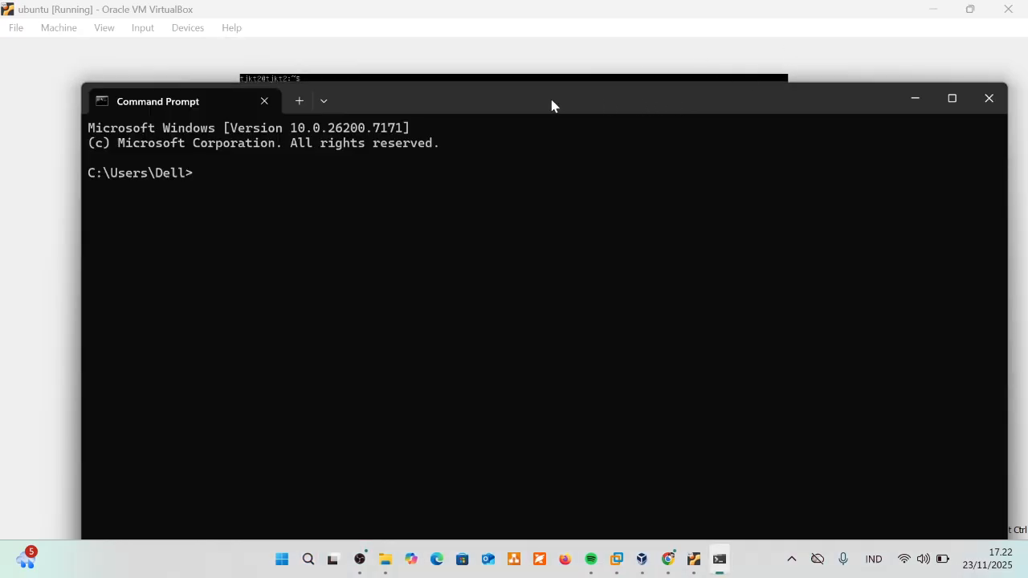
text(ping 192.168.6)
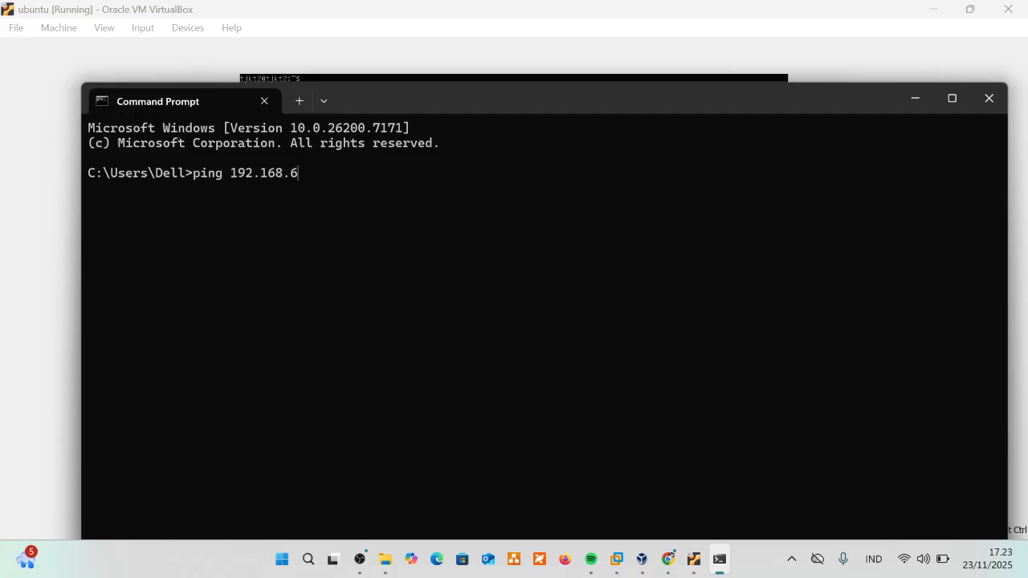
key(BackSpace)
text(56.107)
click(909, 106)
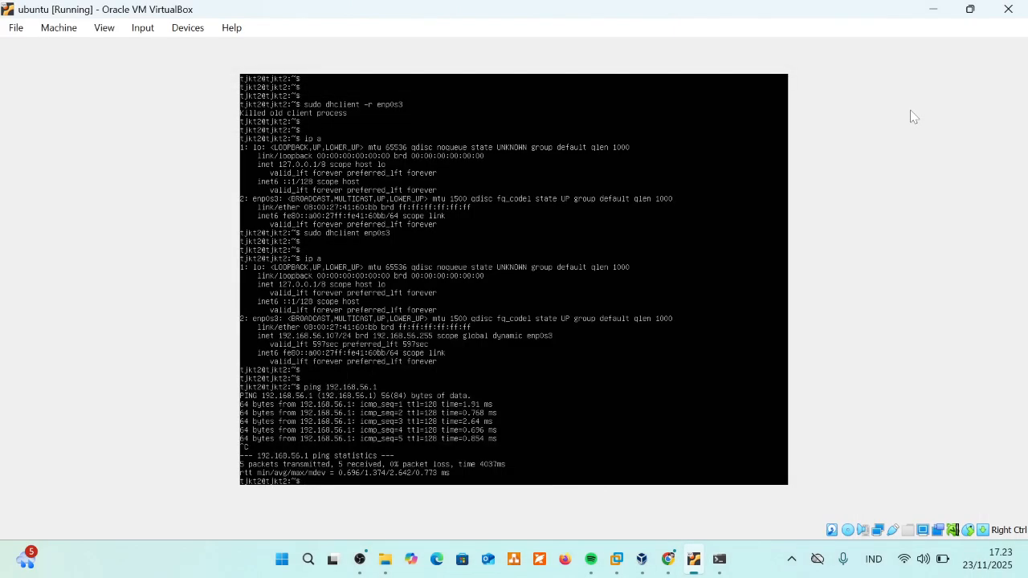
click(720, 558)
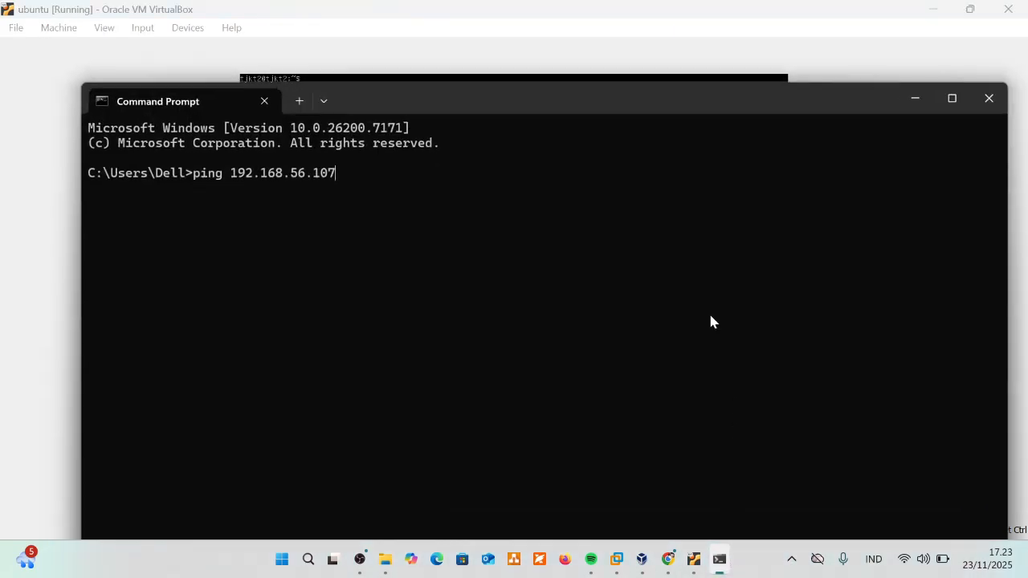
key(Return)
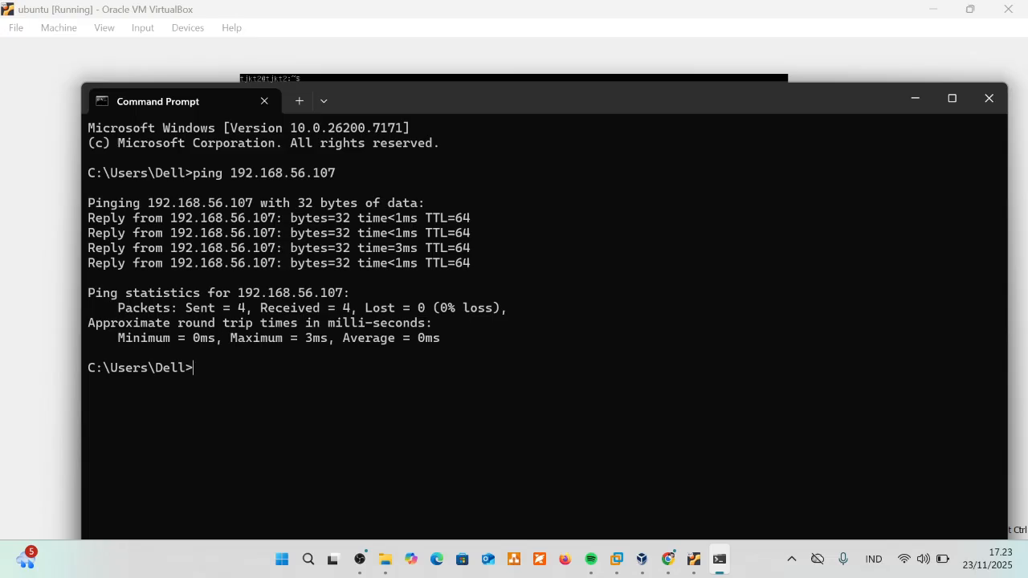
click(916, 99)
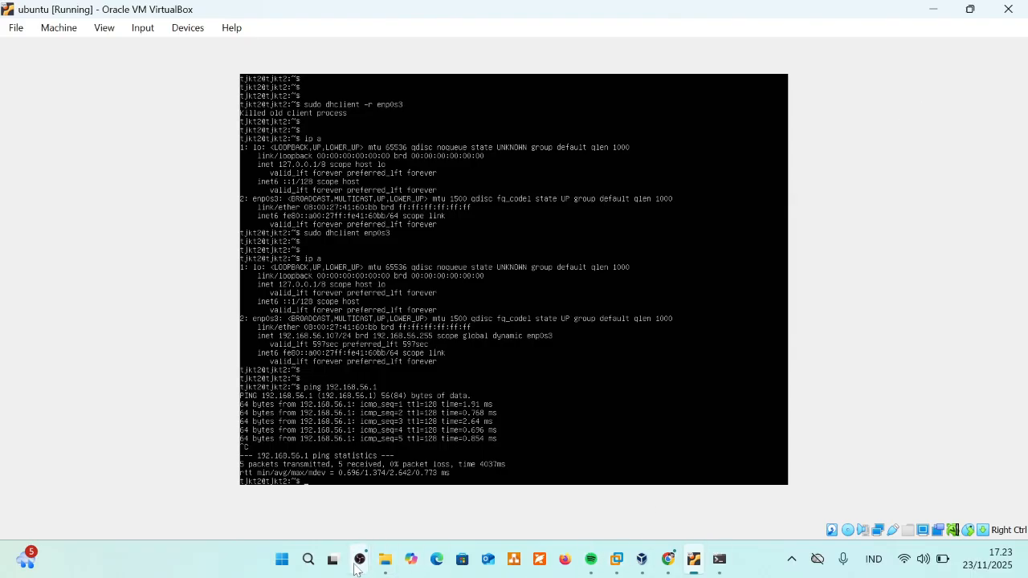
Step: Pause the OBS recording and bring VirtualBox Manager back with ubuntu shown as Running
mouse_move(360, 559)
click(307, 477)
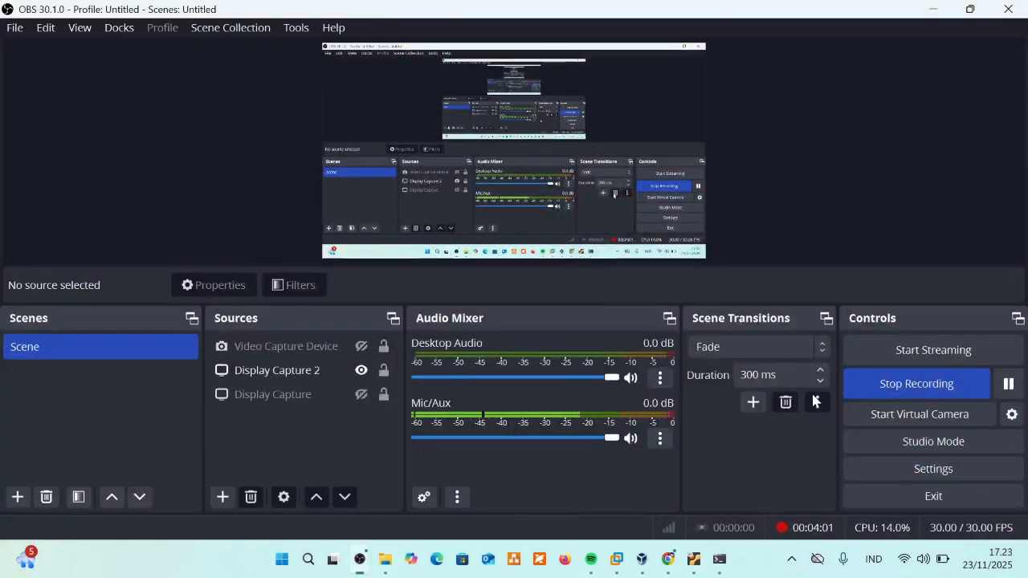
click(1008, 384)
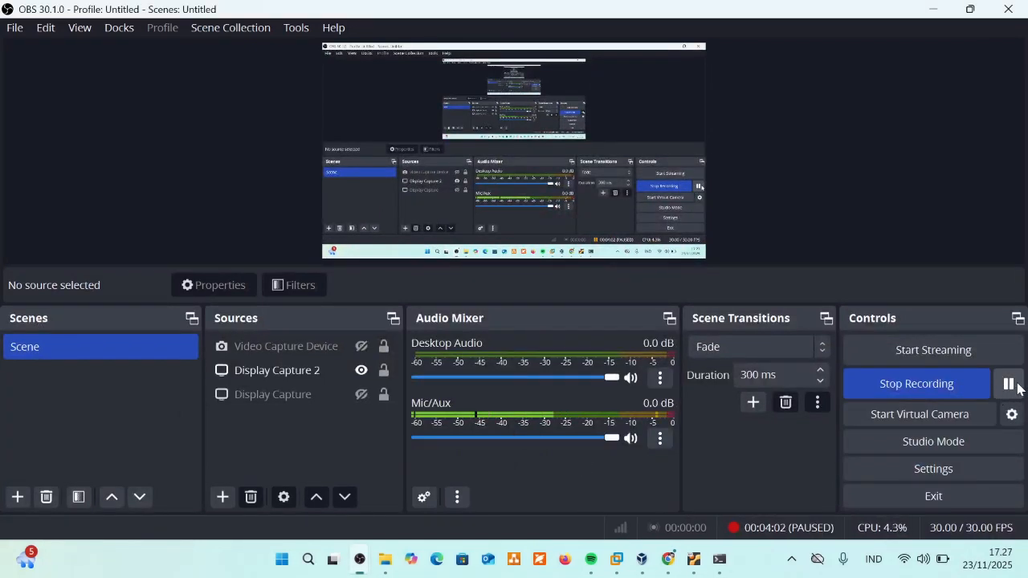
click(642, 558)
click(620, 456)
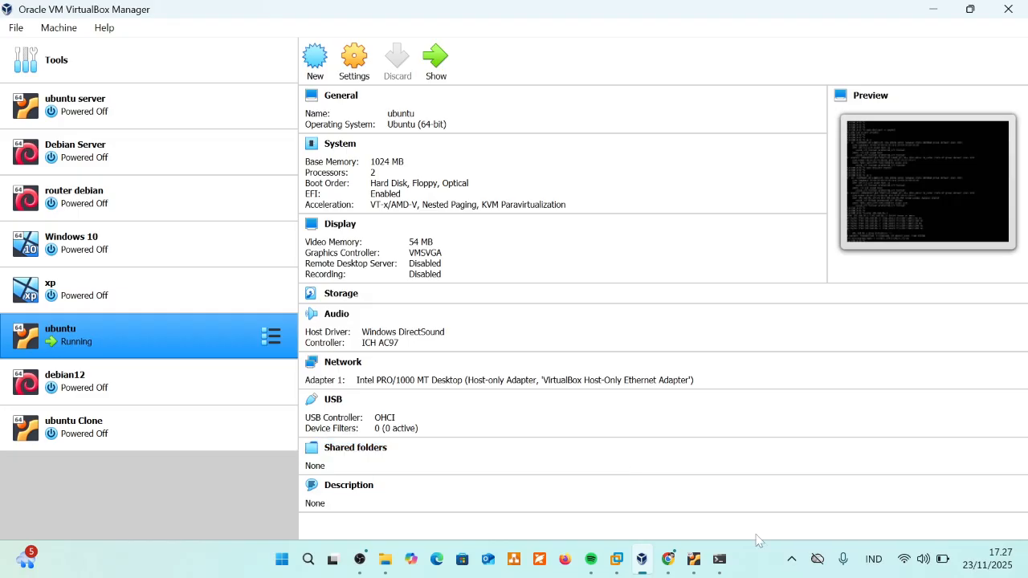
mouse_move(723, 556)
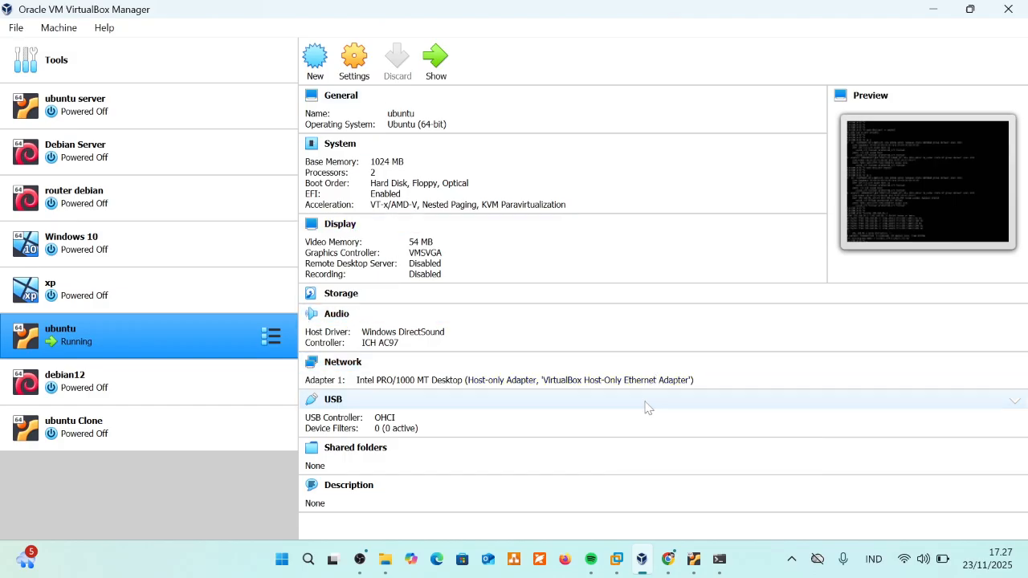
Step: Turn Windows Defender Firewall on for private and public networks, confirm with OK, and close it
click(307, 559)
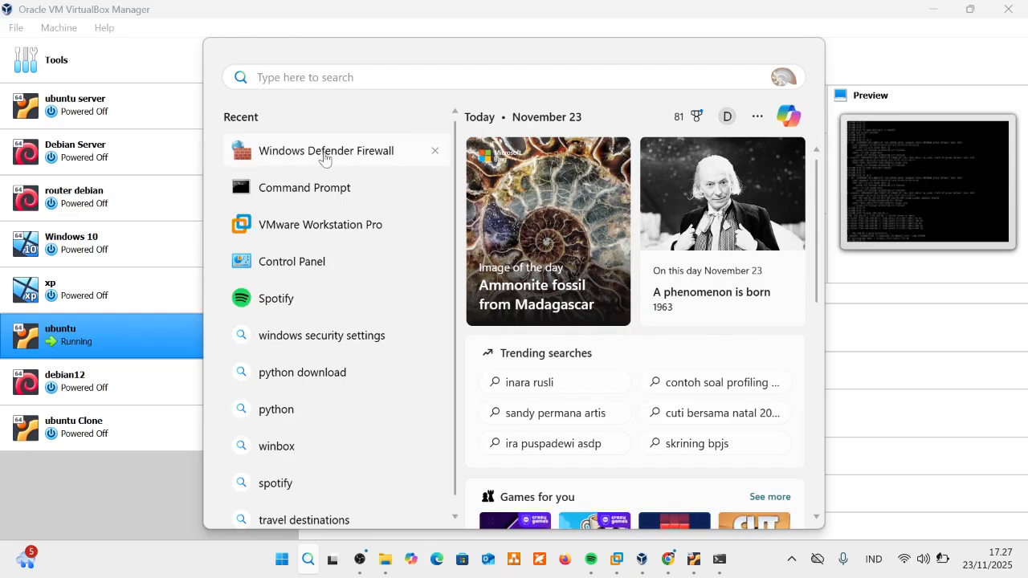
click(324, 158)
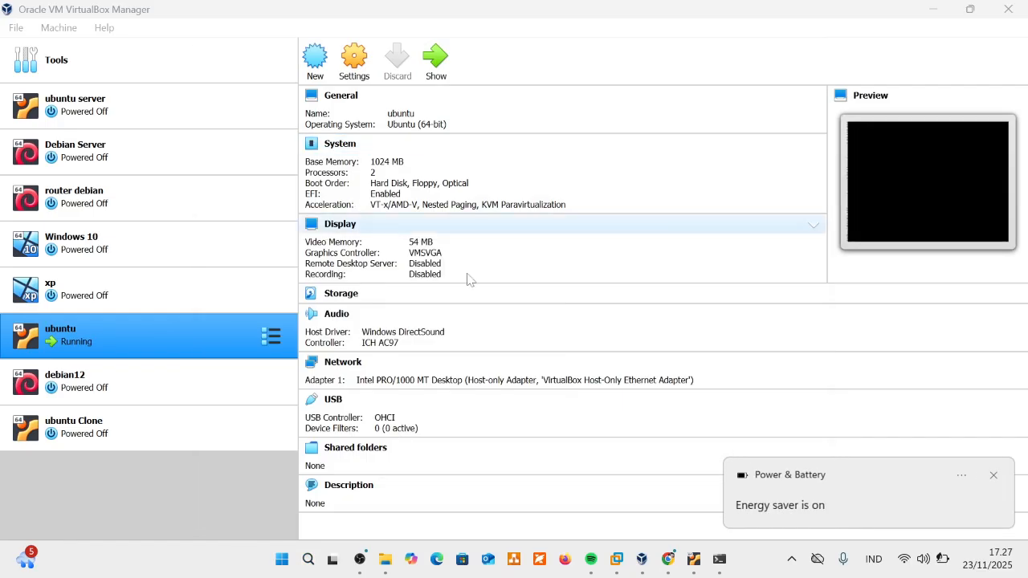
scroll(352, 279, down, 1)
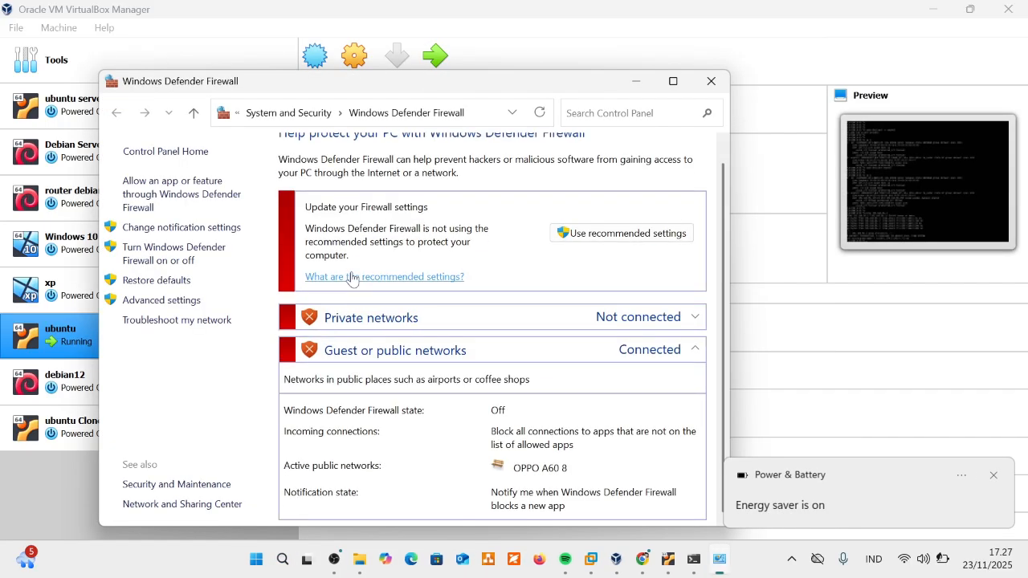
scroll(352, 279, down, 1)
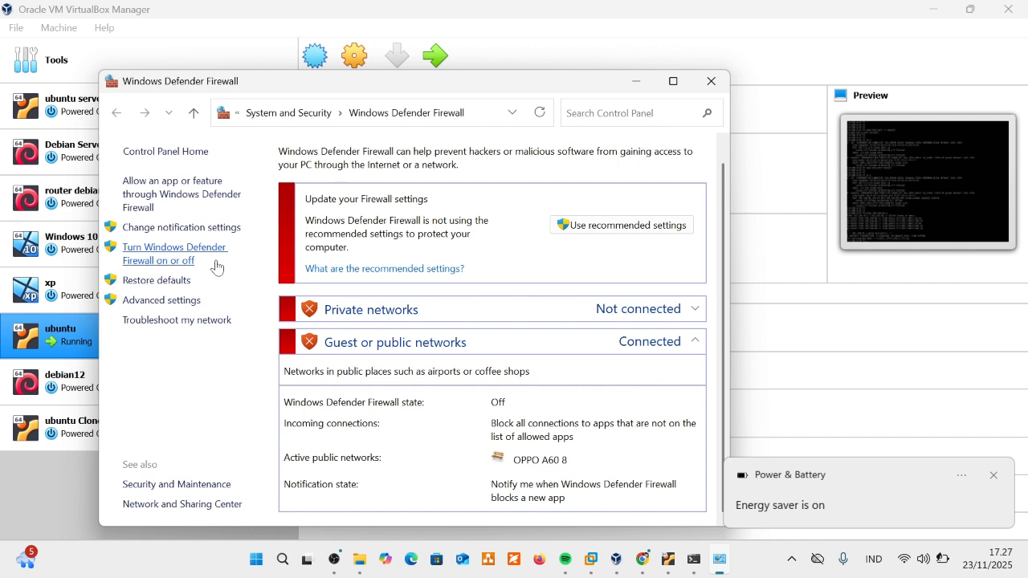
click(180, 257)
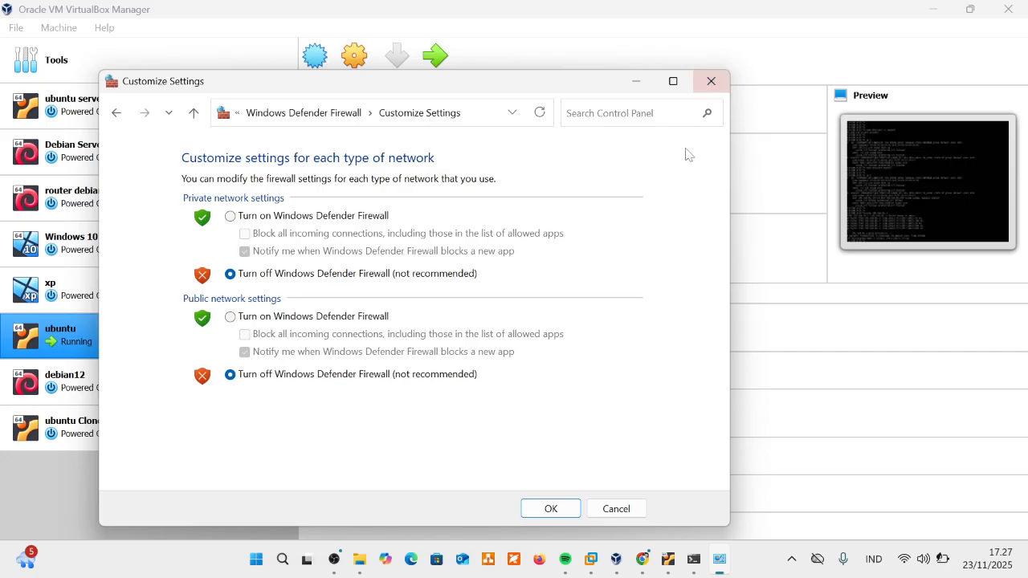
click(230, 317)
click(231, 216)
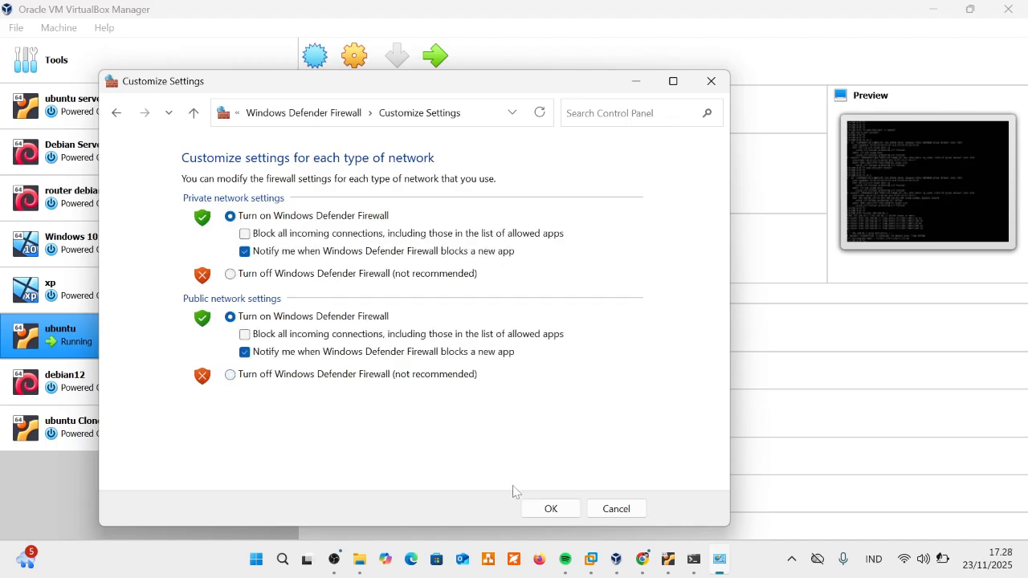
click(536, 507)
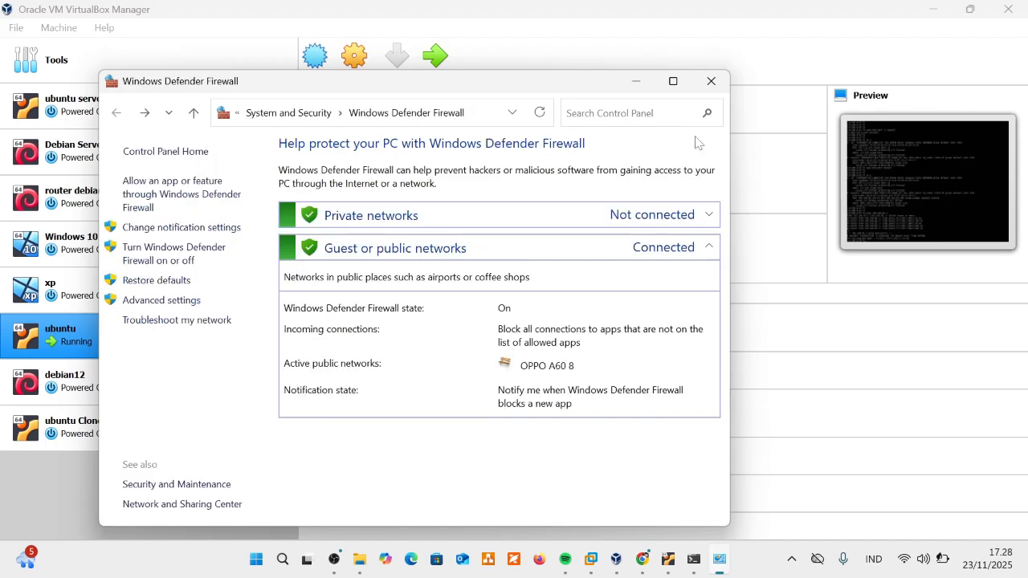
click(710, 111)
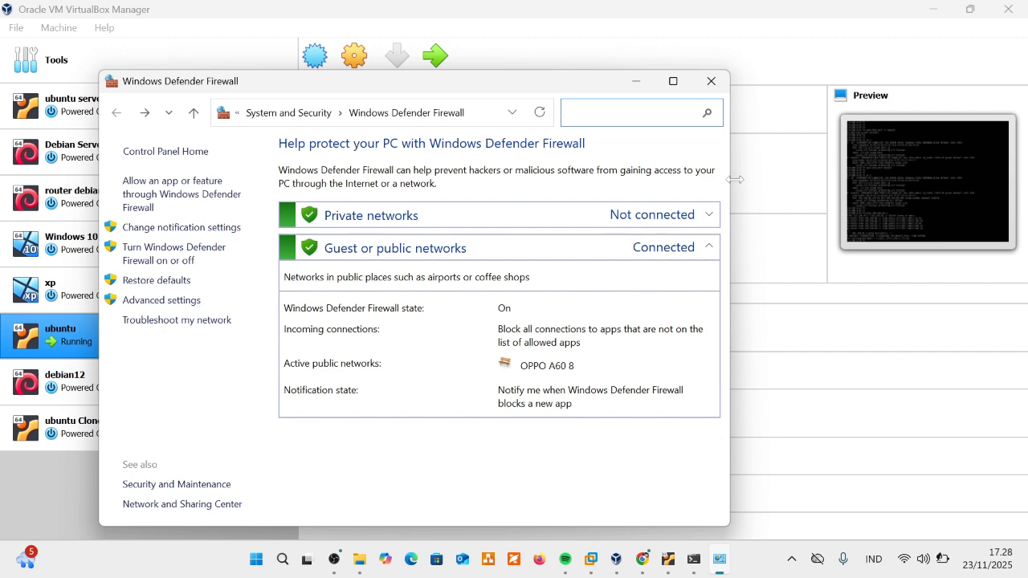
click(714, 83)
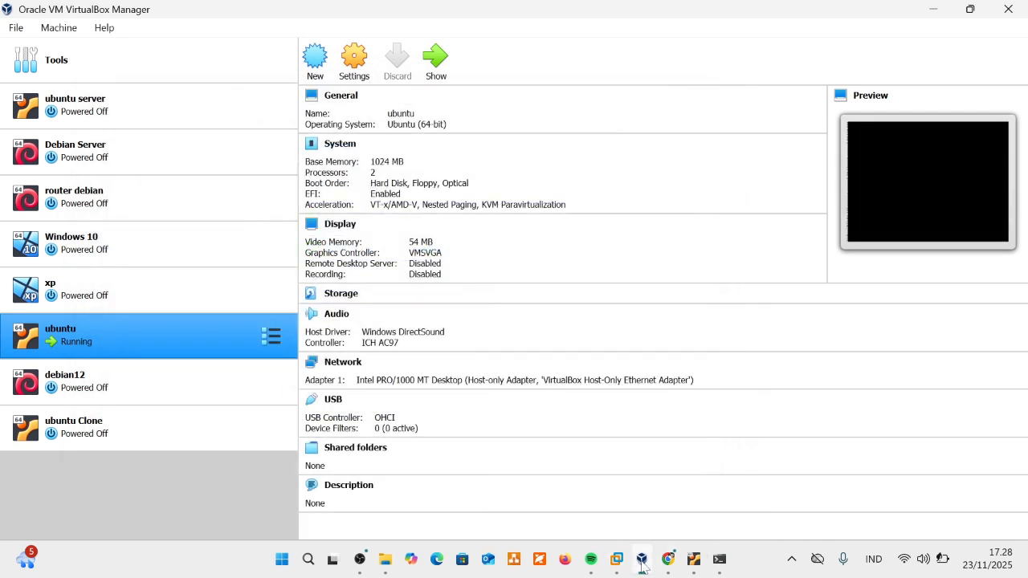
Step: Pause the OBS recording and view the three-server Internal Network diagram (192.168.1.1–1.3/24) in Photos
mouse_move(365, 568)
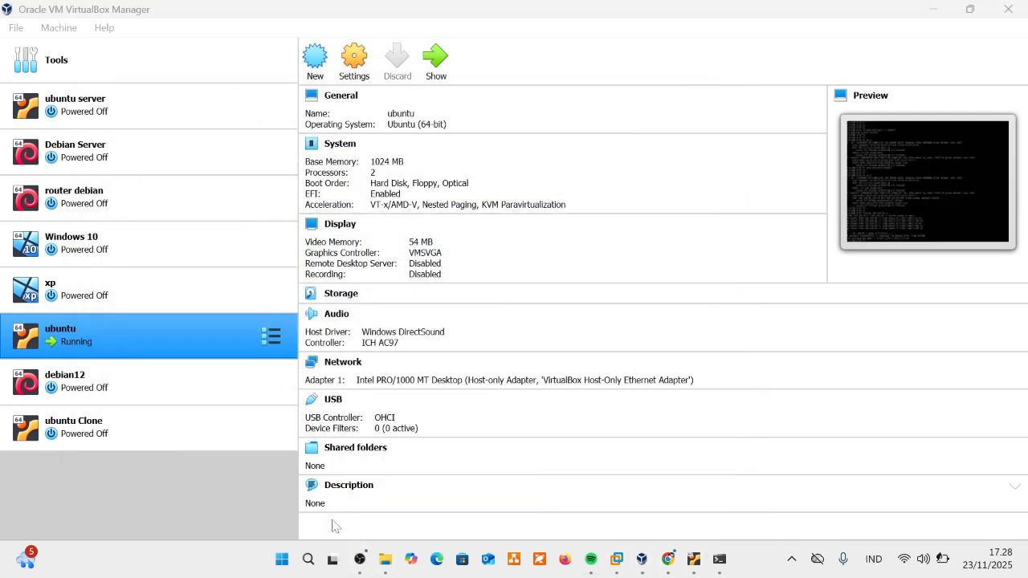
click(313, 500)
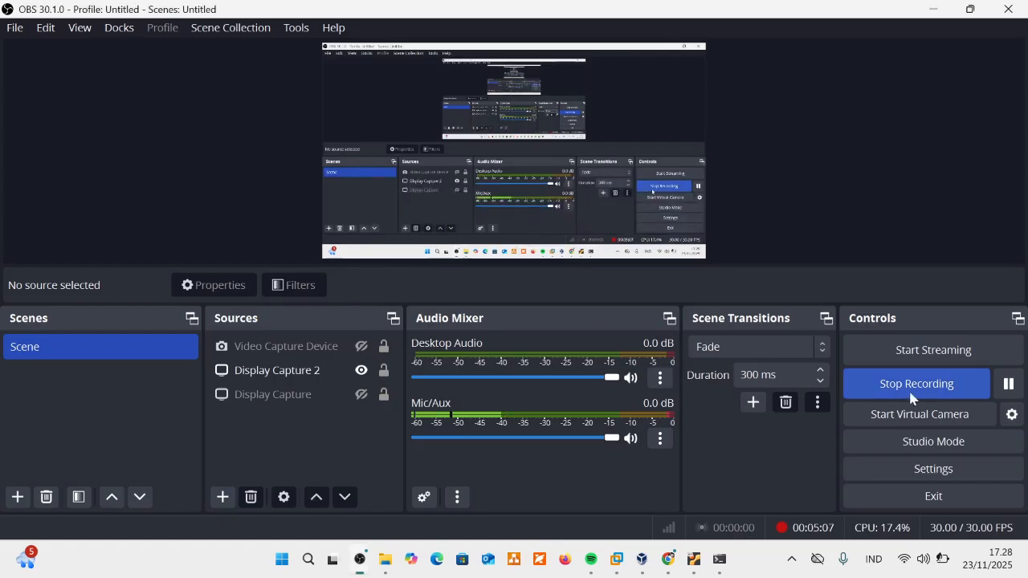
click(1008, 384)
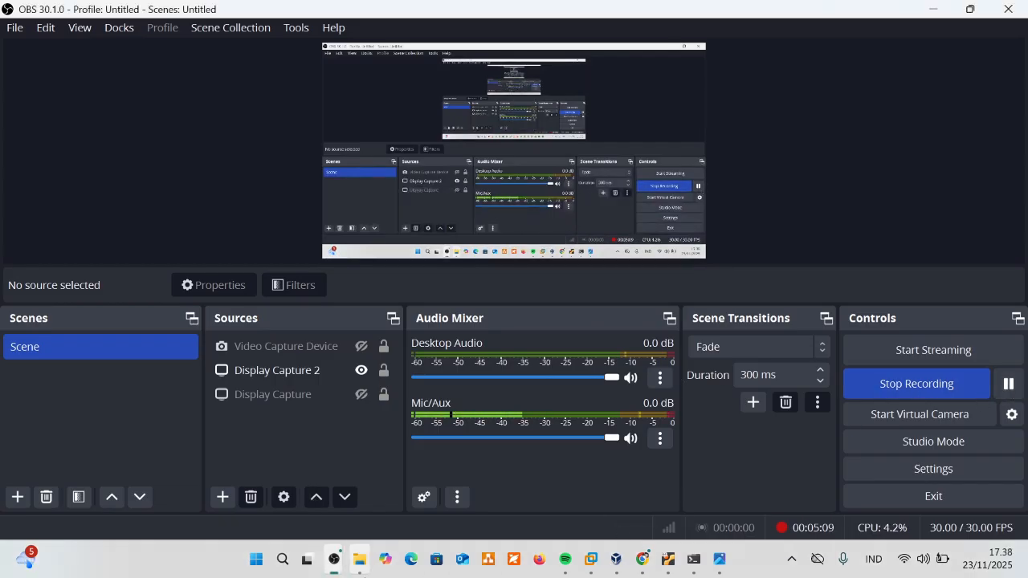
click(358, 559)
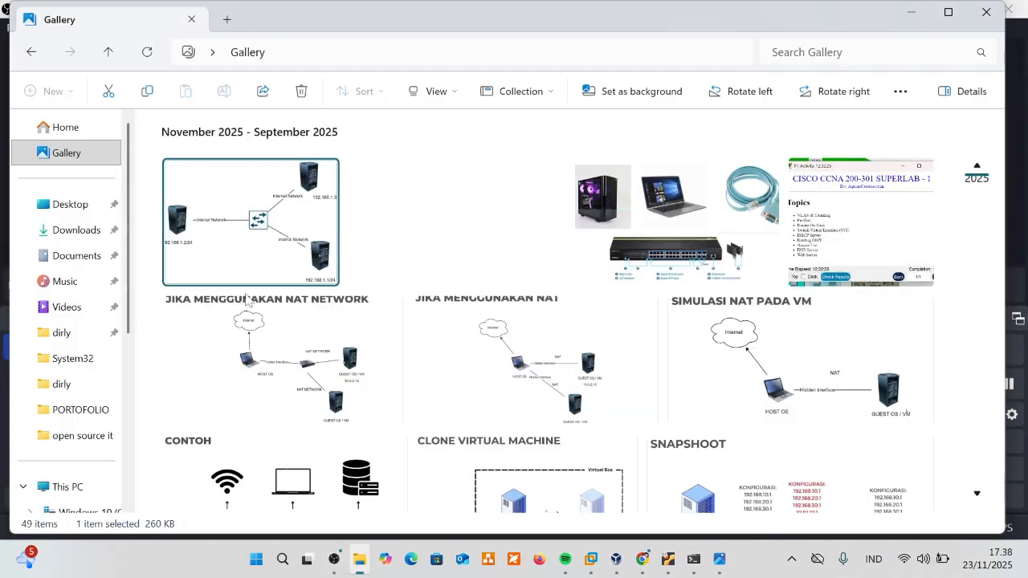
double_click(237, 235)
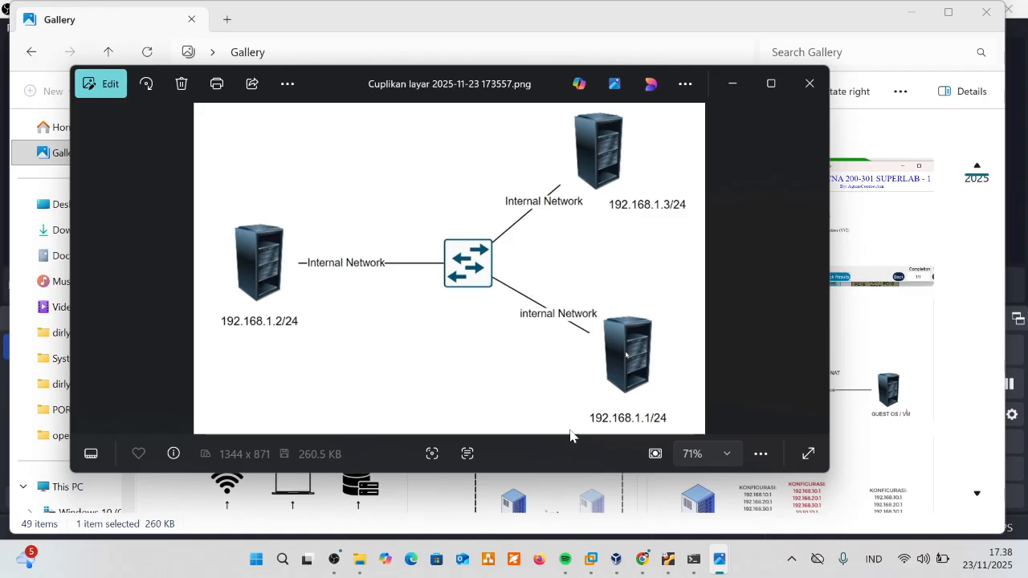
click(618, 557)
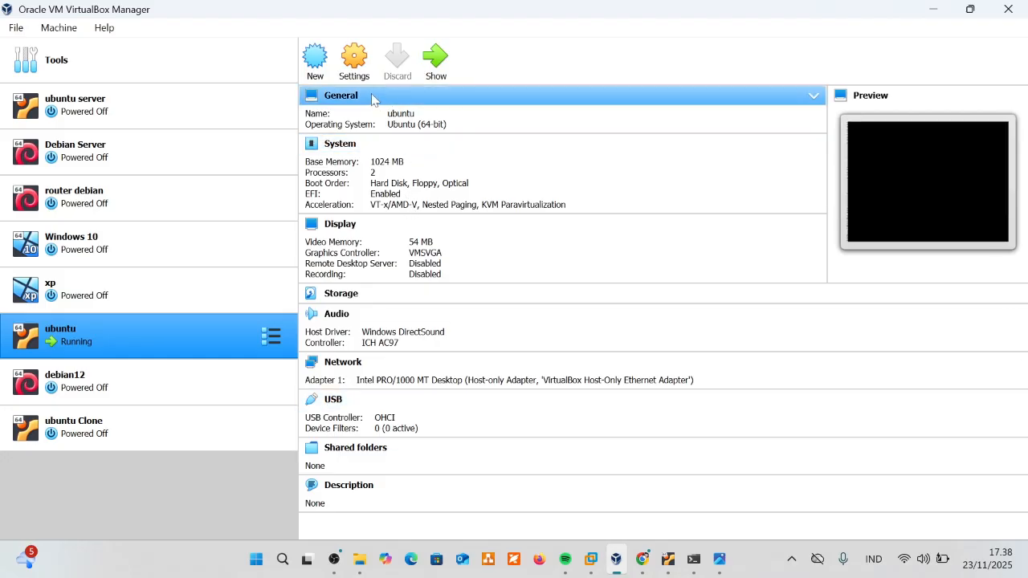
Step: Attach the ubuntu VM's Adapter 1 to Internal Network 'intnet' and save
click(358, 66)
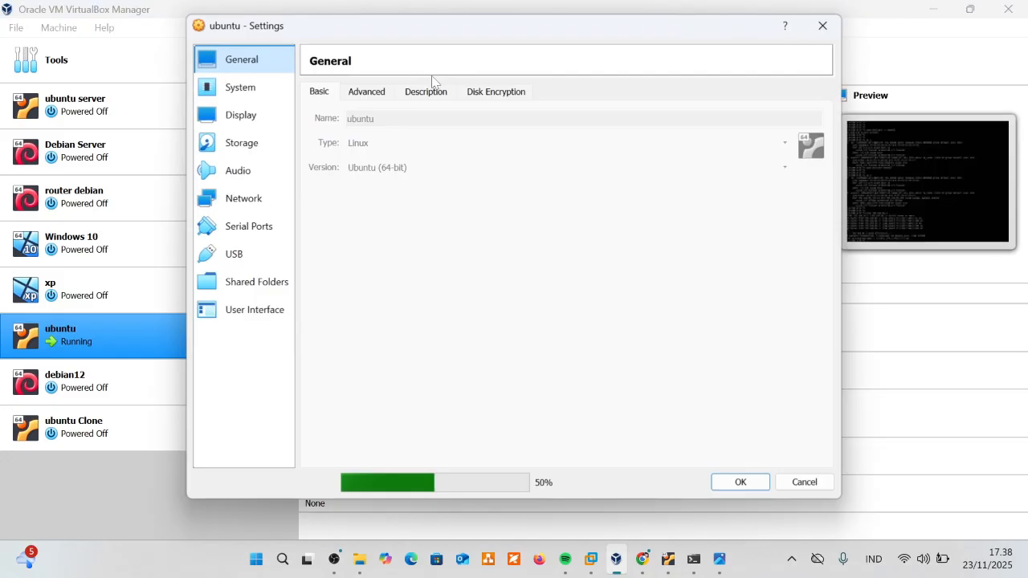
click(250, 200)
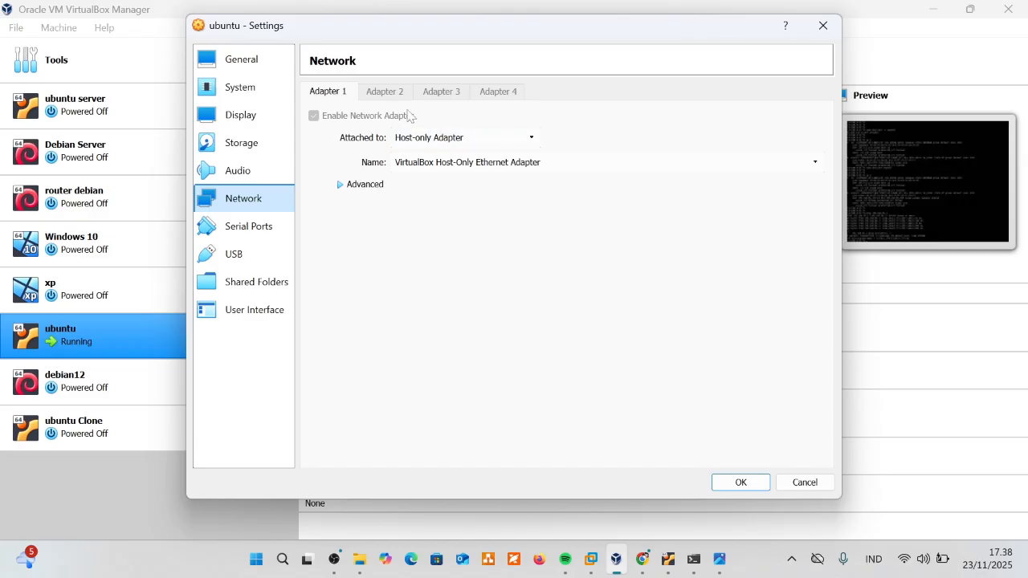
click(432, 142)
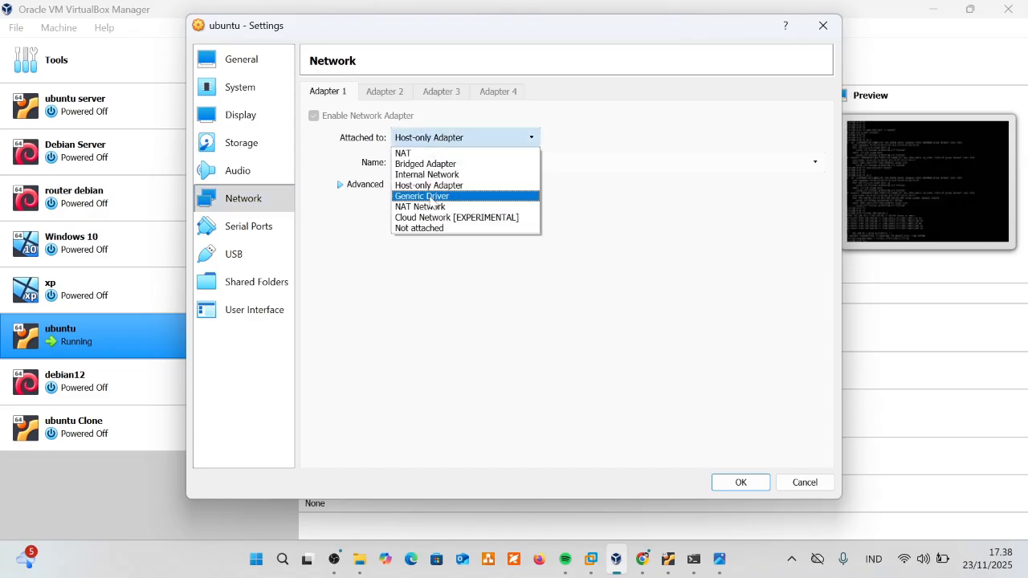
click(433, 174)
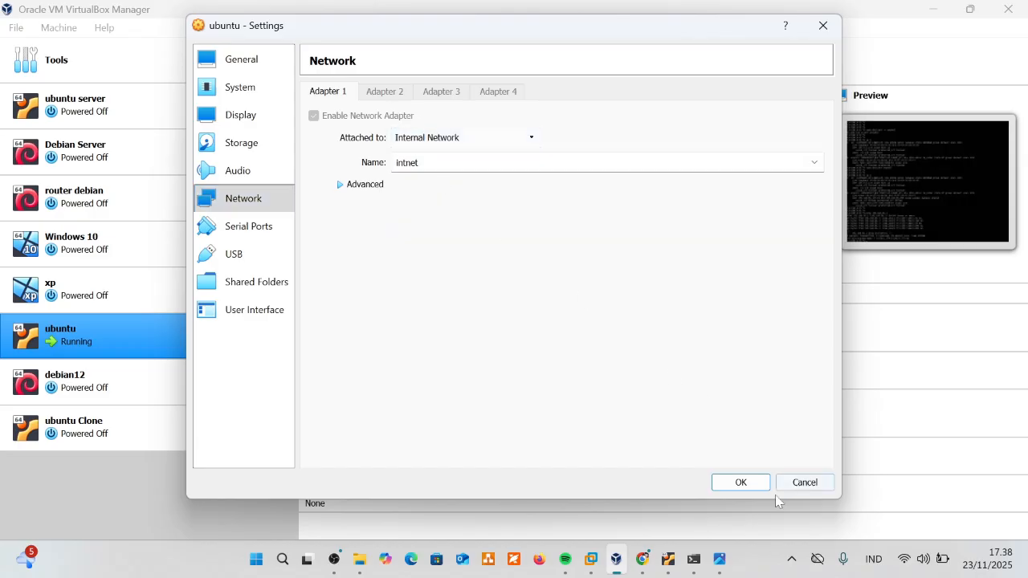
click(746, 485)
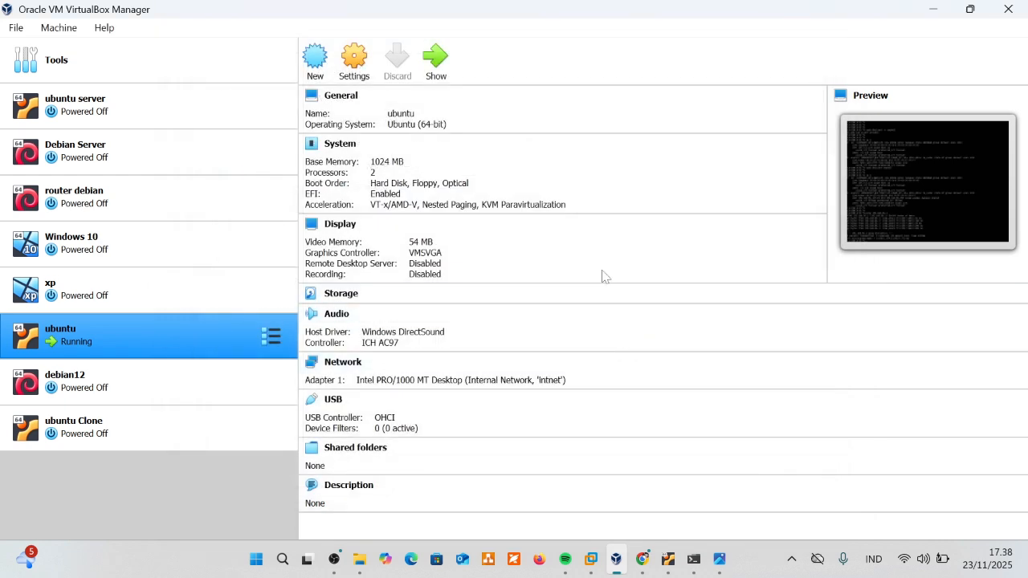
Step: Attach the ubuntu Clone VM's Adapter 1 to Internal Network 'internal1' and save
click(186, 425)
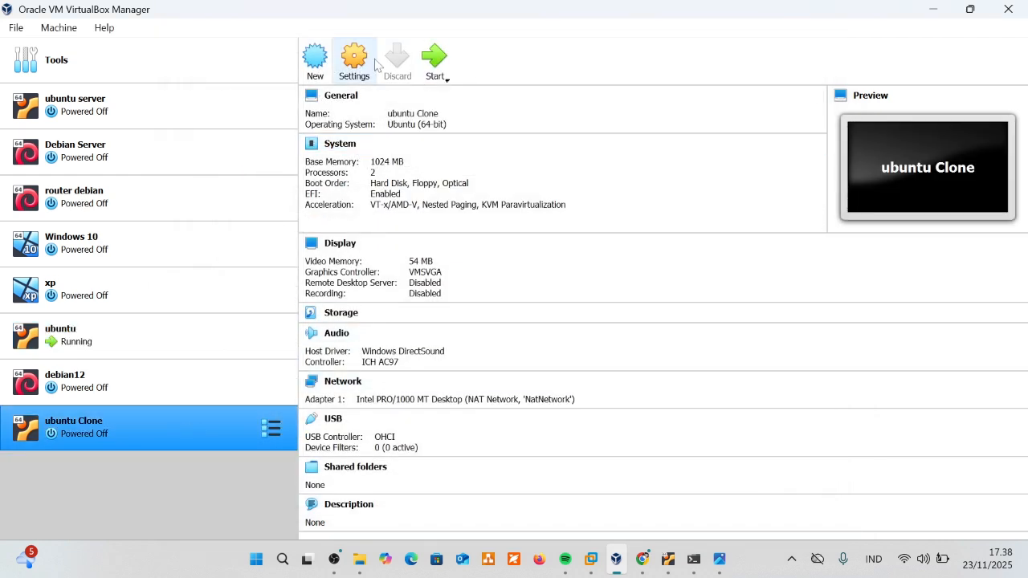
click(357, 61)
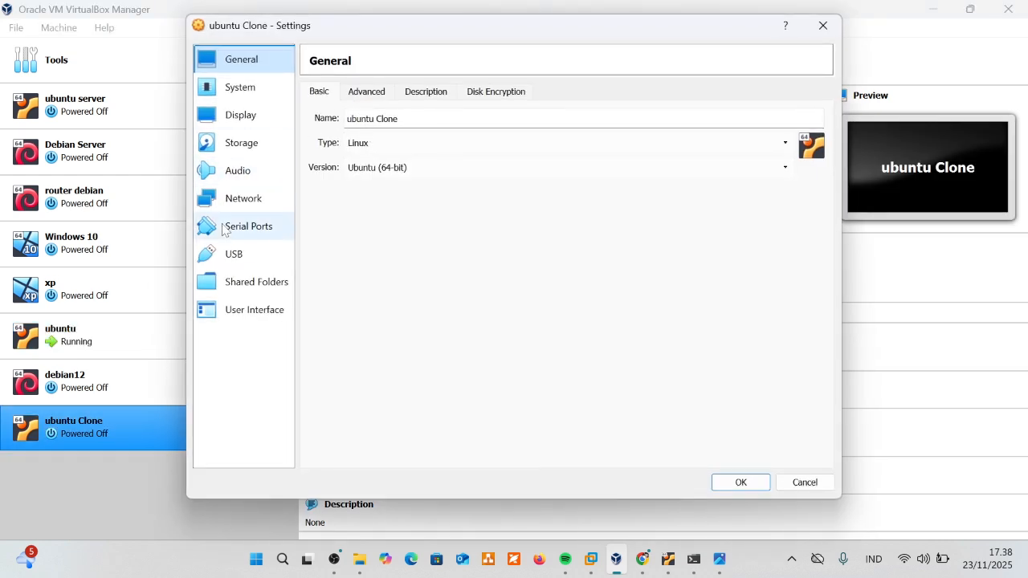
click(241, 200)
click(408, 138)
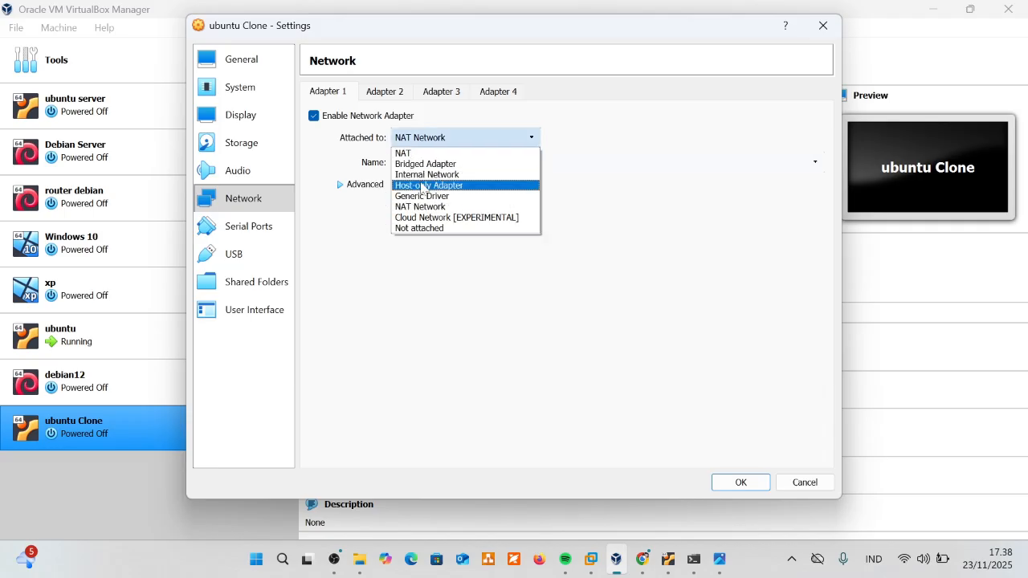
click(434, 174)
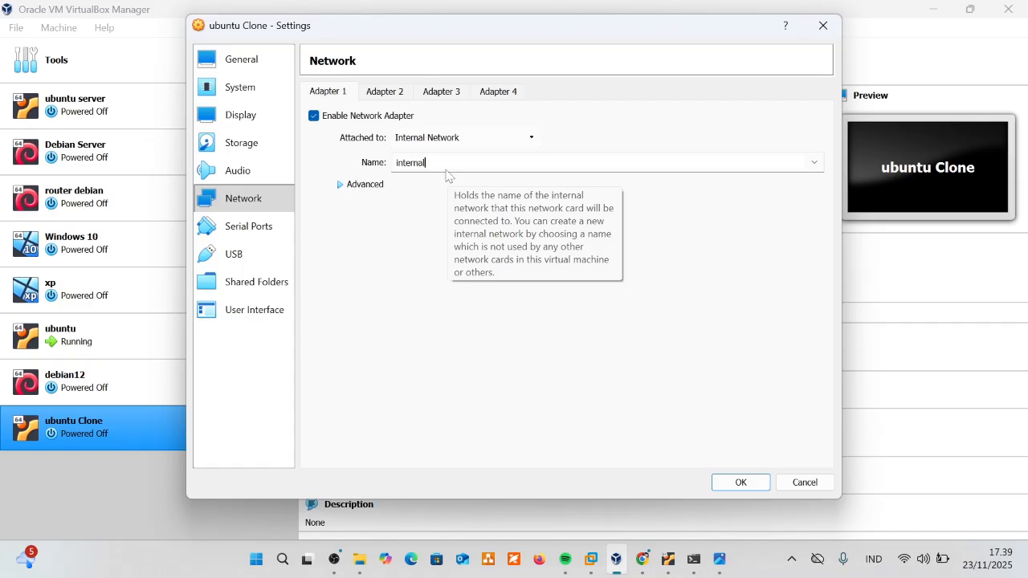
click(720, 483)
Step: Power off the running ubuntu VM by closing its window
click(154, 337)
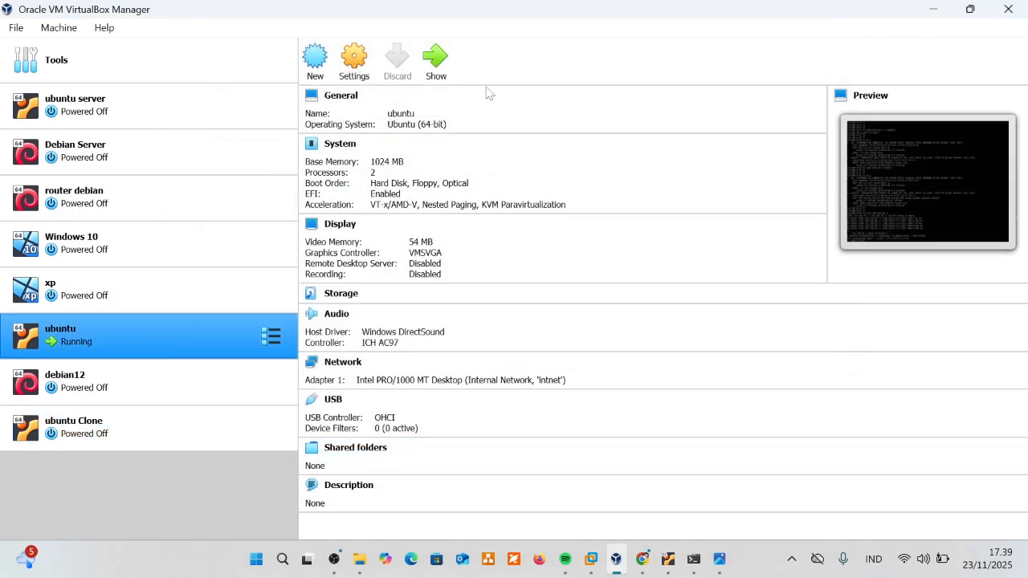
click(435, 61)
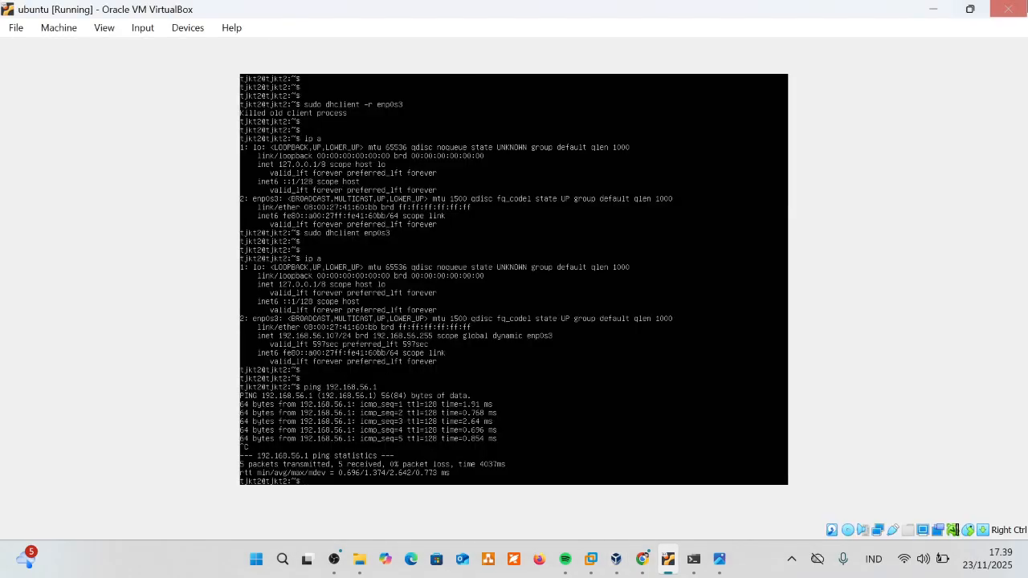
click(1008, 8)
click(429, 319)
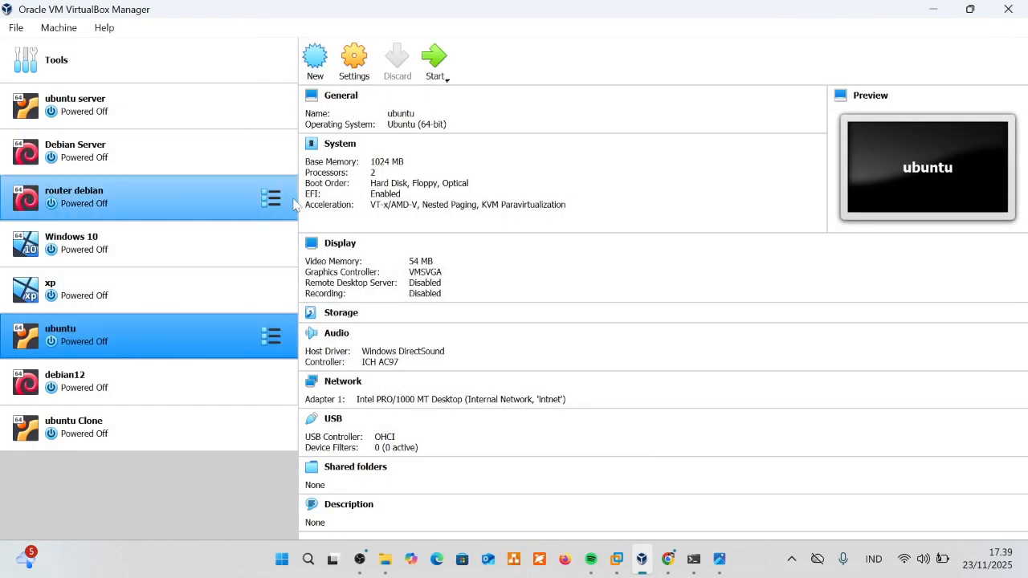
Step: Change ubuntu's internal network name to internal1, save, and start the VM
click(358, 61)
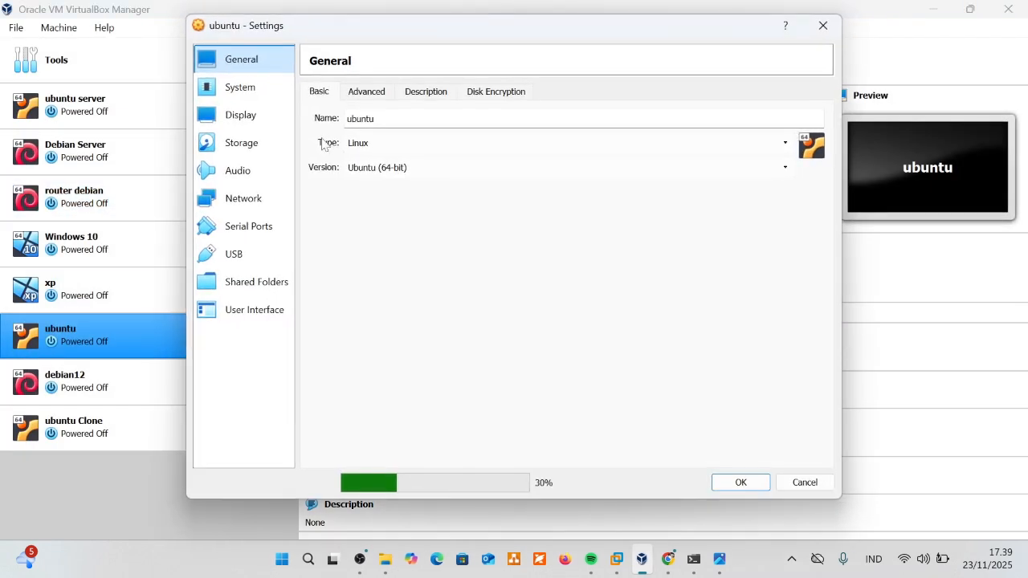
click(268, 201)
click(419, 163)
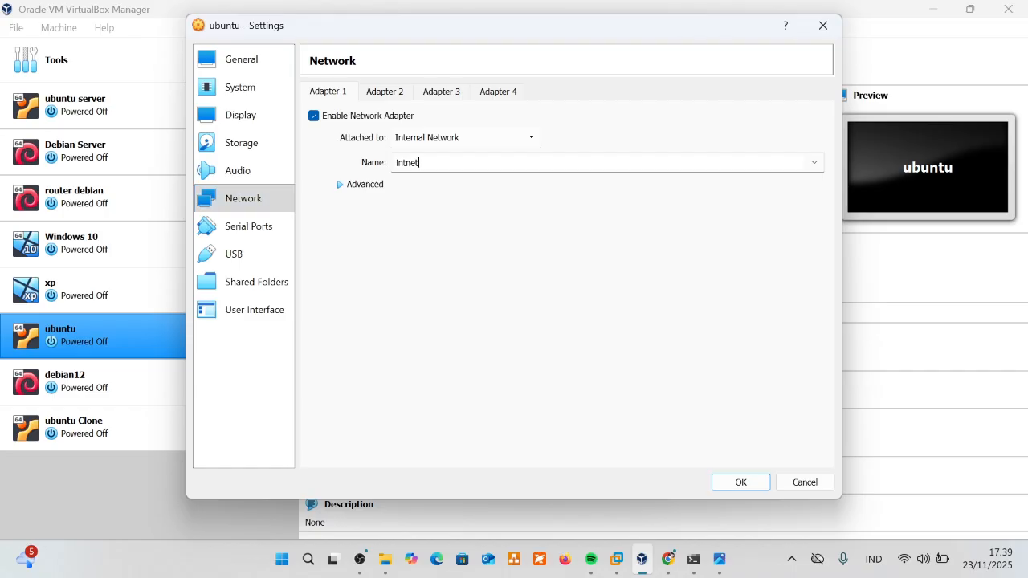
click(814, 163)
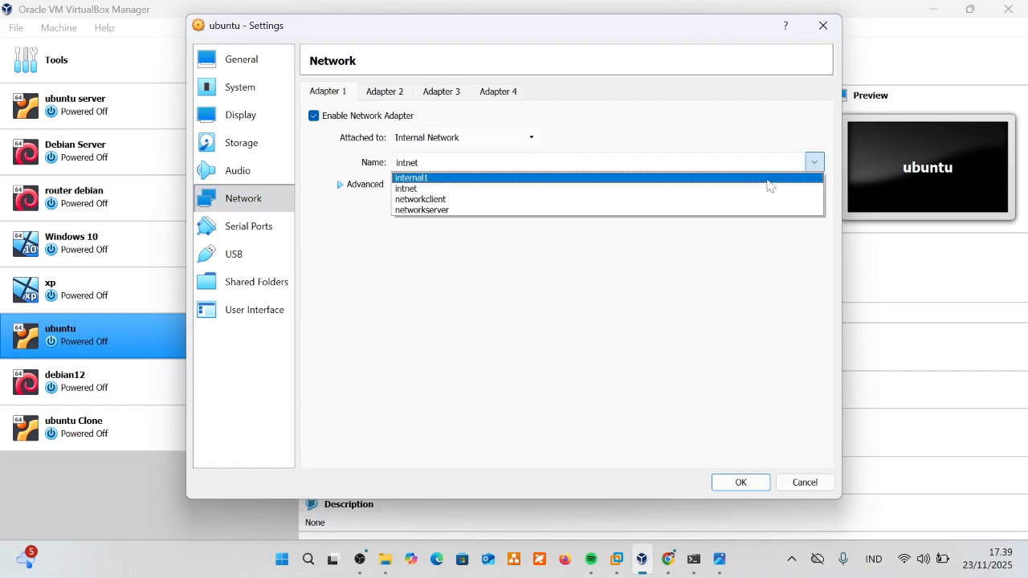
click(767, 178)
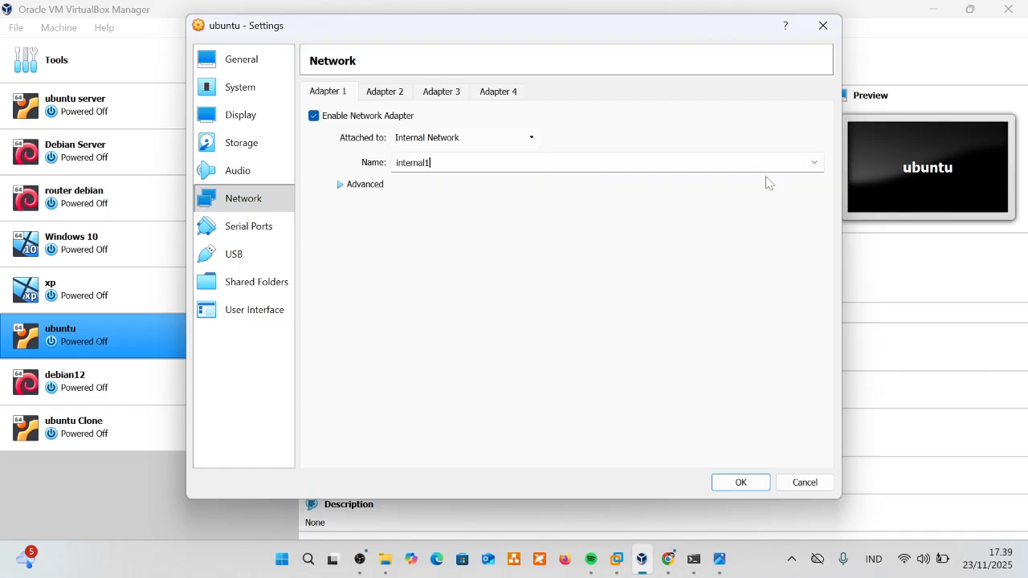
click(736, 484)
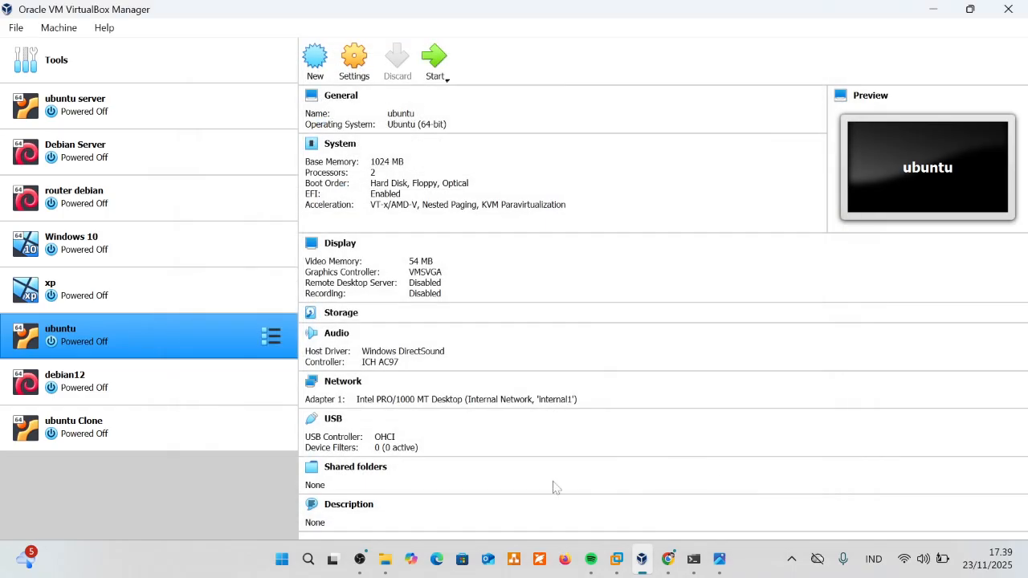
click(434, 58)
click(199, 445)
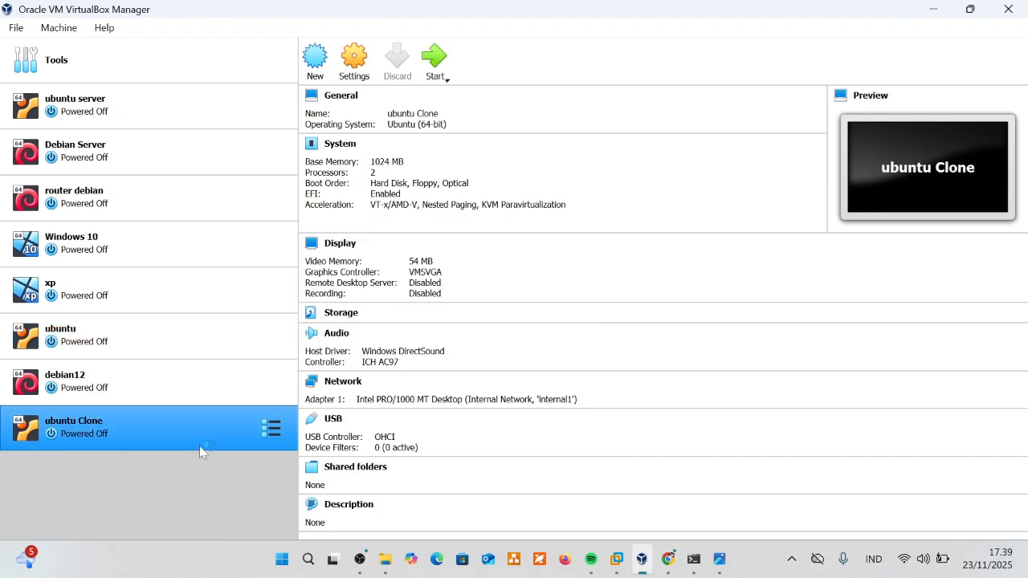
Step: Start ubuntu Clone, restore its window, dismiss the capture notice, and arrange both VMs side by side
click(428, 70)
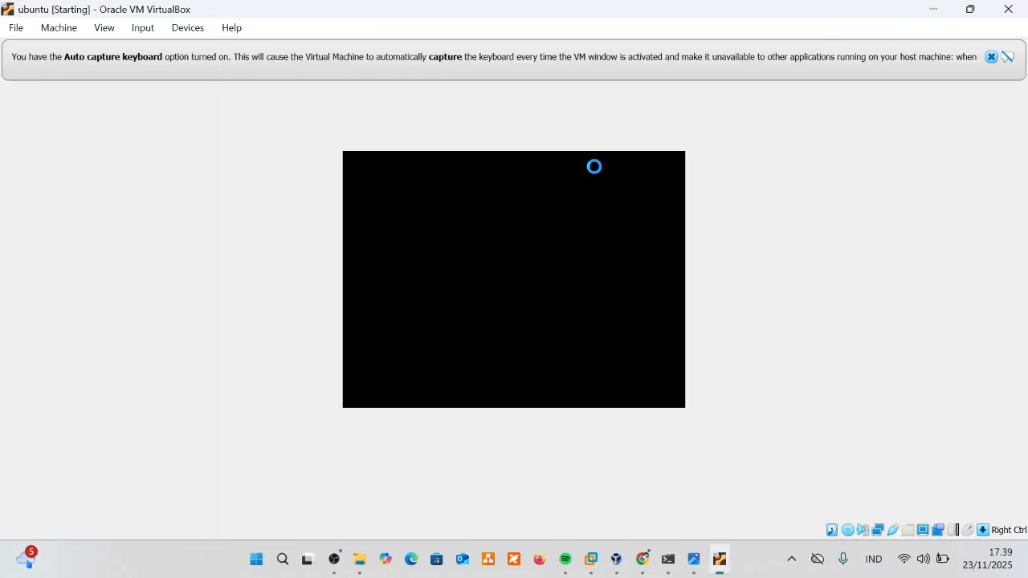
click(973, 10)
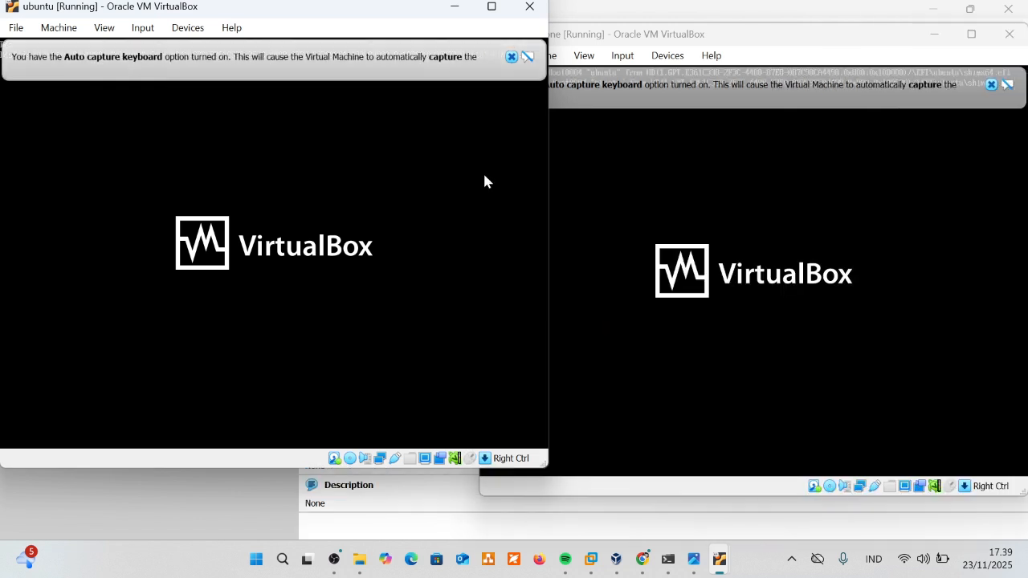
click(511, 57)
drag(397, 13, 385, 39)
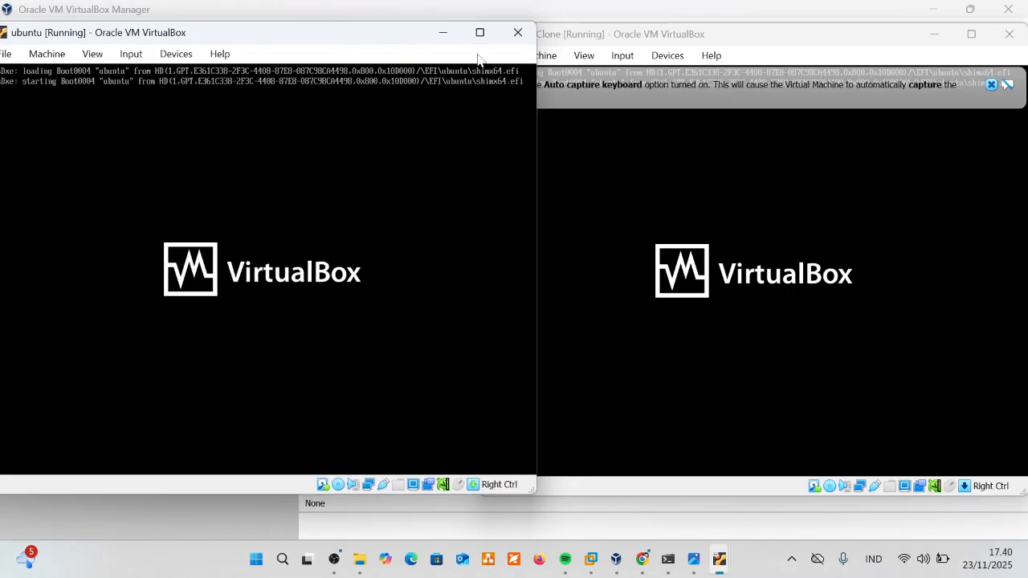
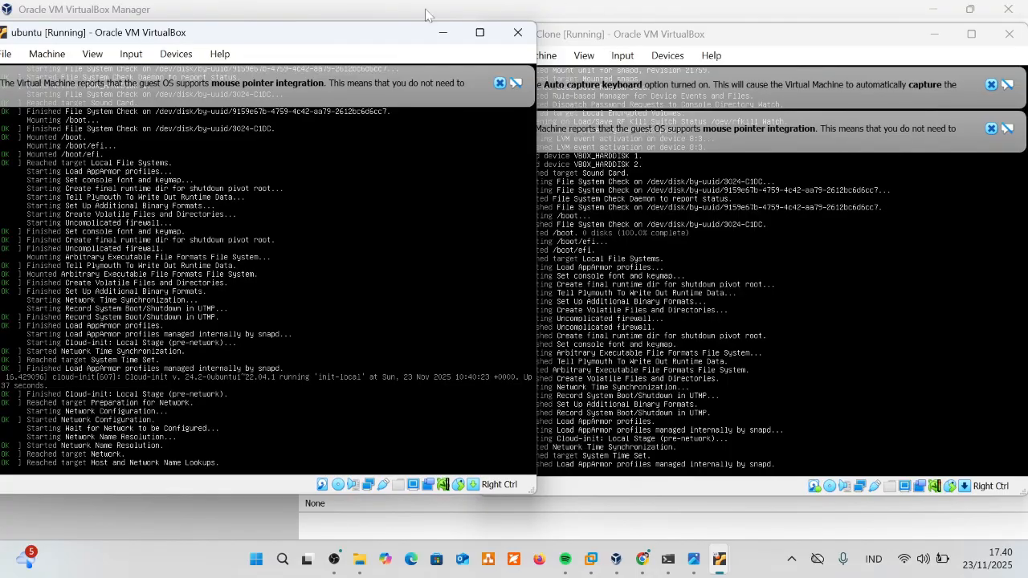
Step: Dismiss the notification banners on ubuntu and ubuntu Clone and place the two consoles side by side
click(500, 82)
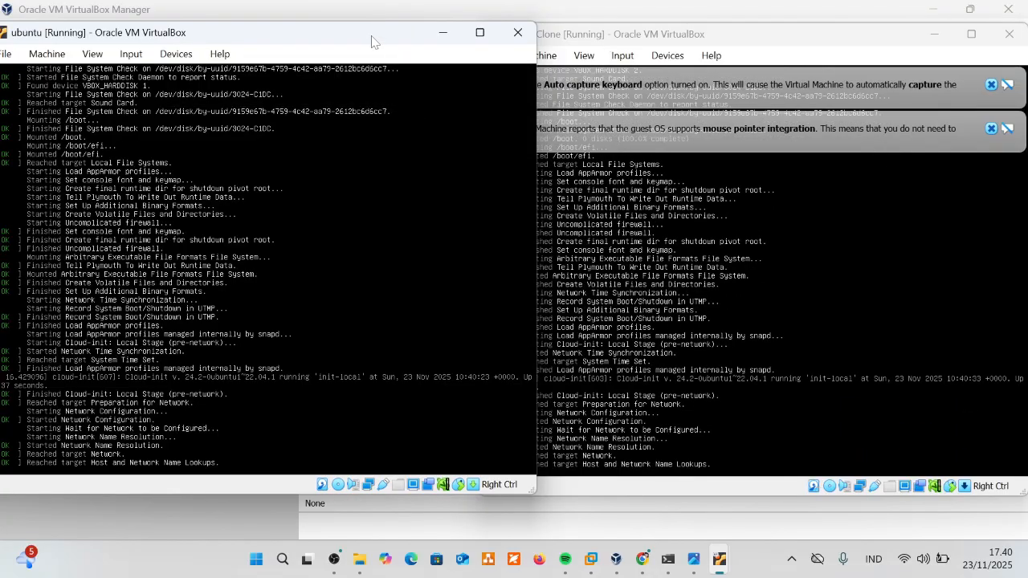
mouse_move(371, 40)
mouse_down()
mouse_move(415, 23)
mouse_move(386, 27)
mouse_up()
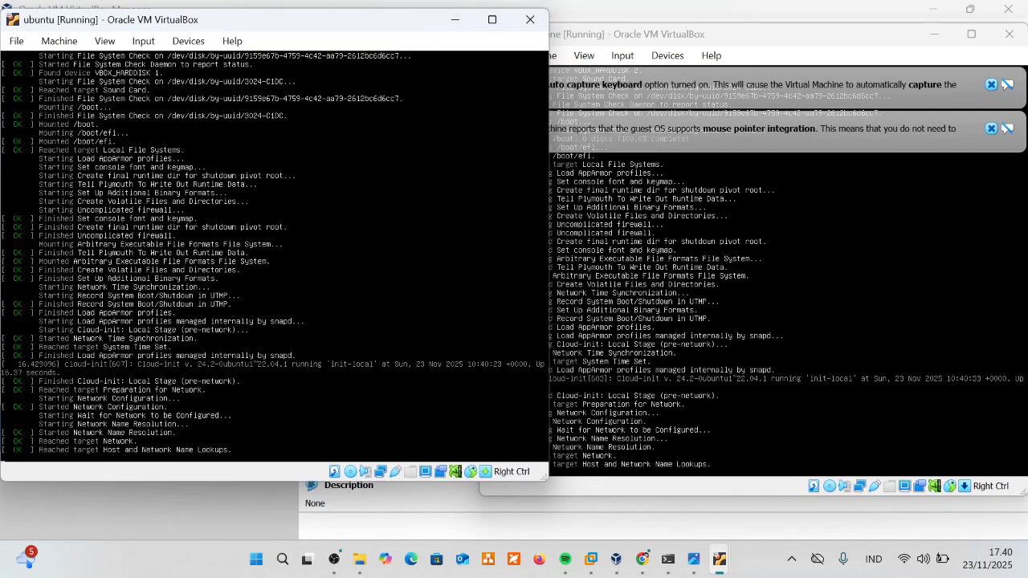
click(492, 19)
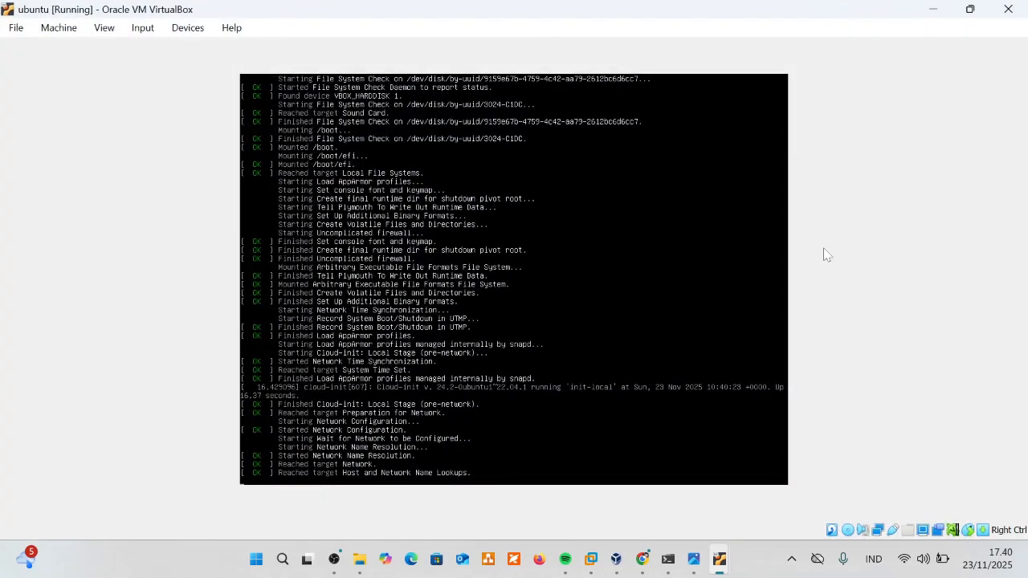
click(970, 9)
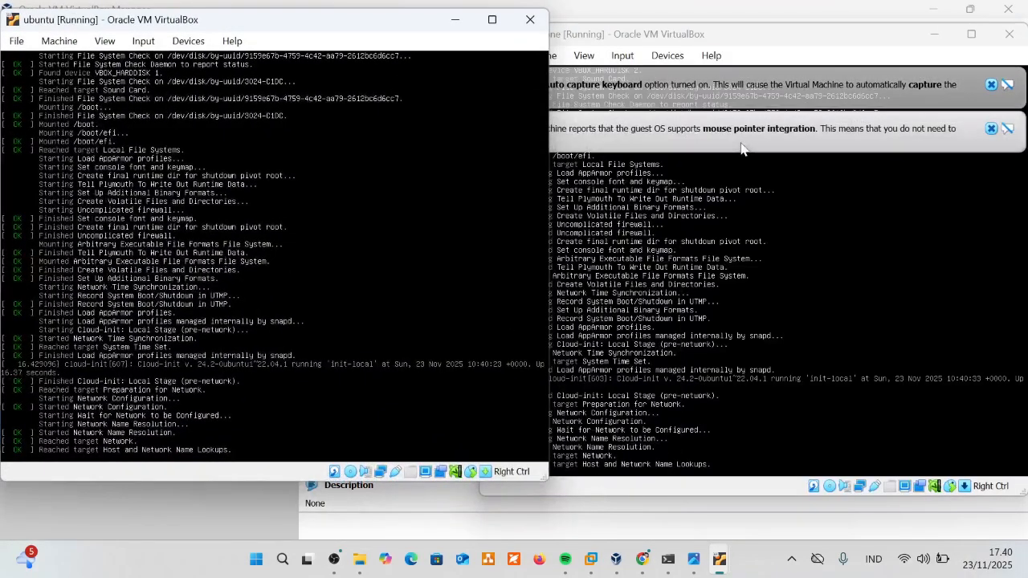
click(990, 85)
click(991, 85)
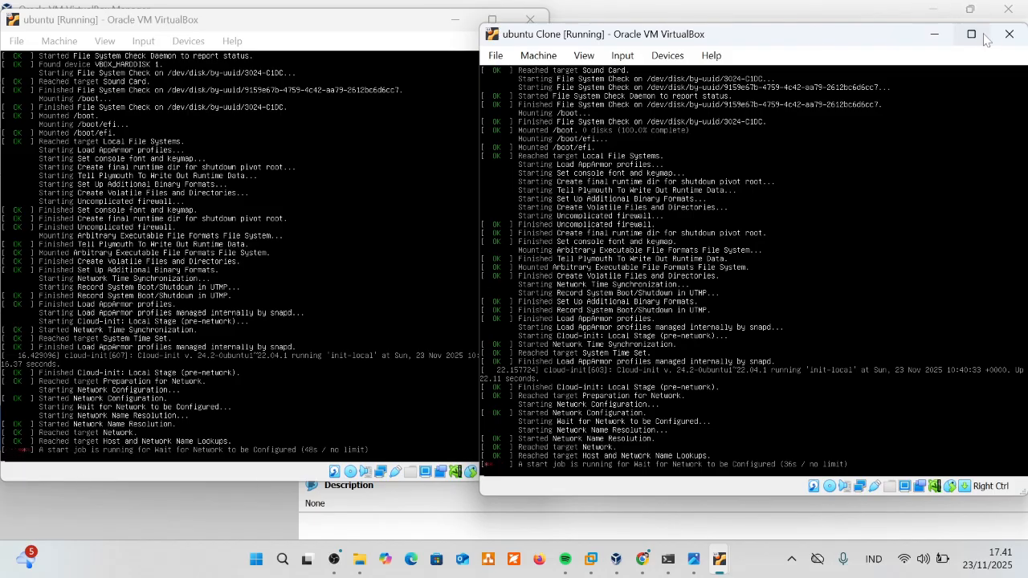
Step: Power off both the ubuntu Clone and ubuntu VMs
click(1008, 34)
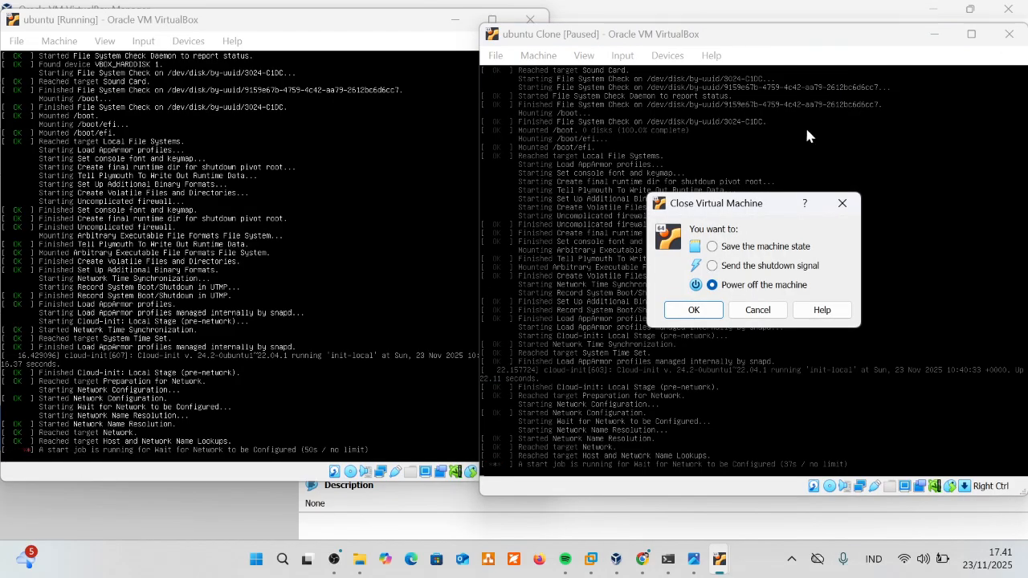
click(677, 313)
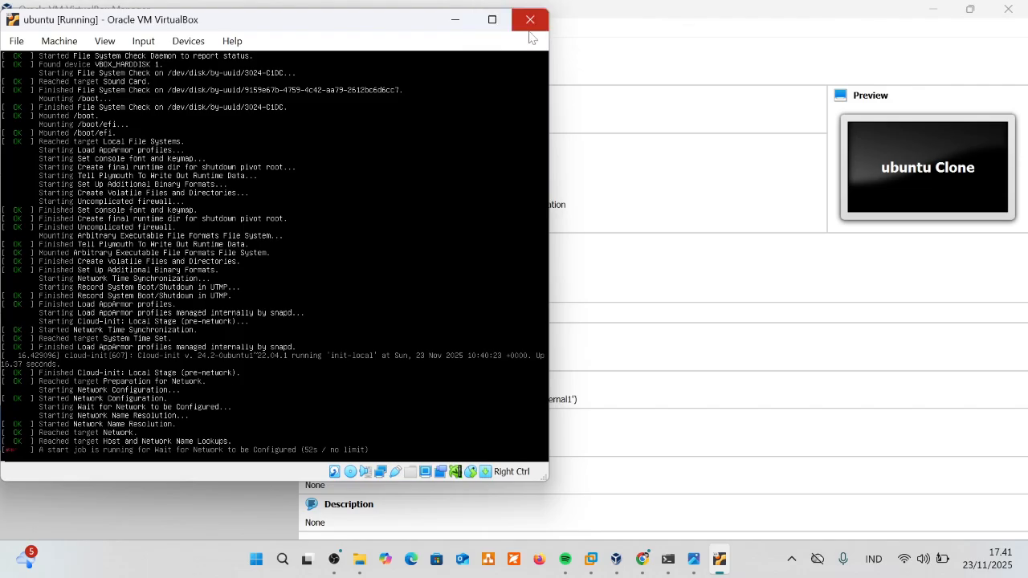
click(529, 37)
click(229, 296)
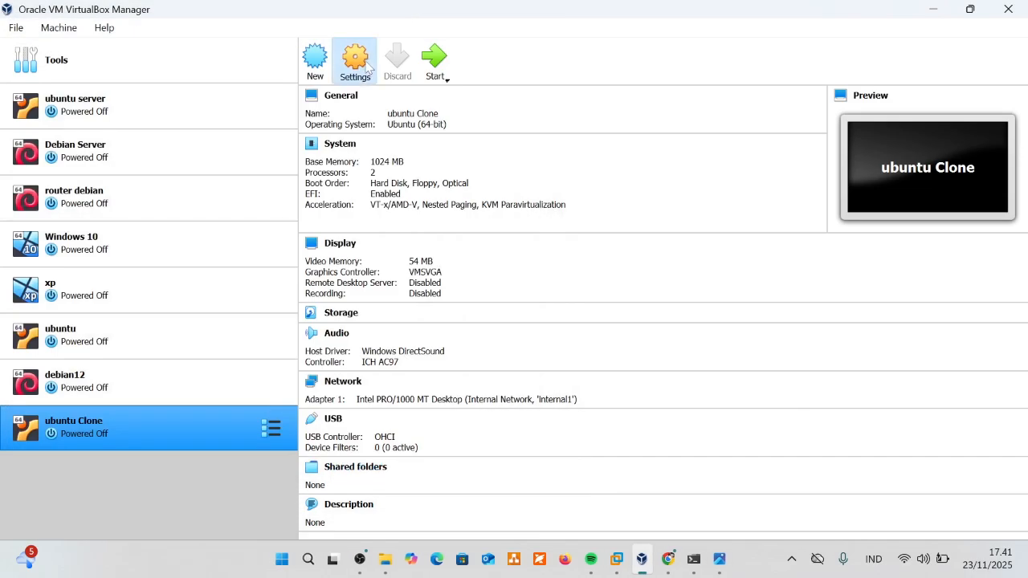
Step: Switch ubuntu Clone's network adapter to Bridged Adapter and save
click(264, 198)
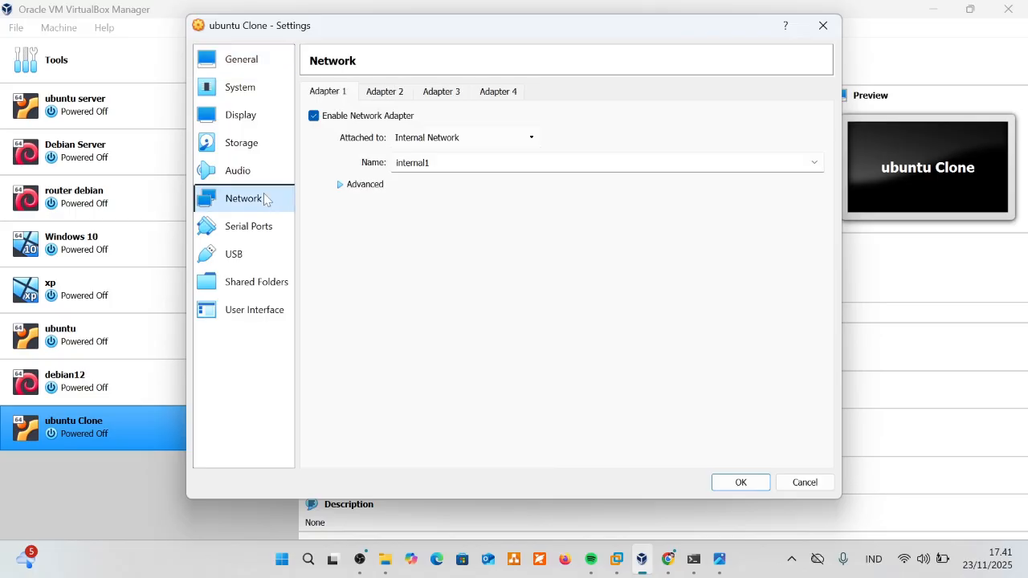
click(415, 141)
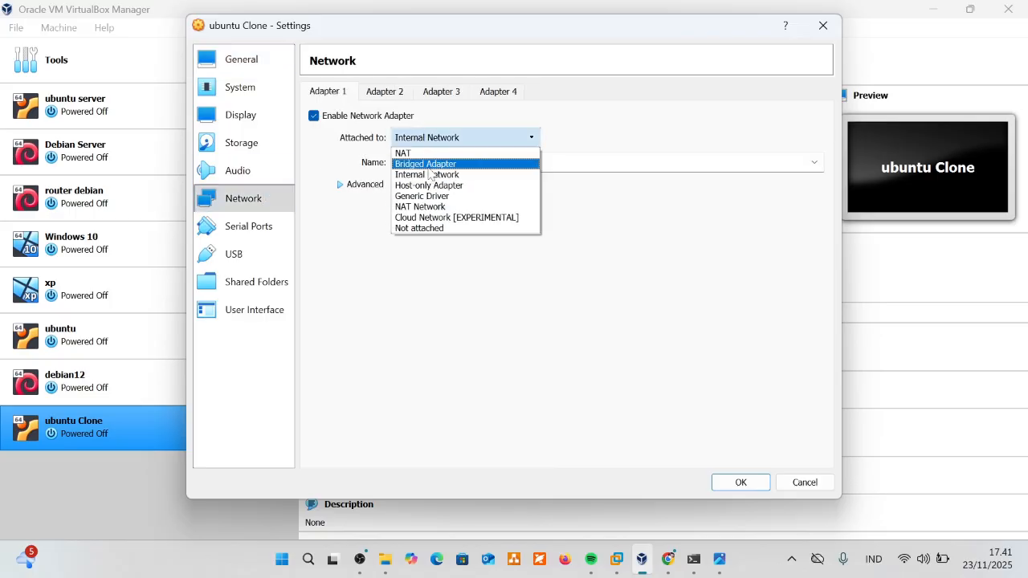
click(428, 164)
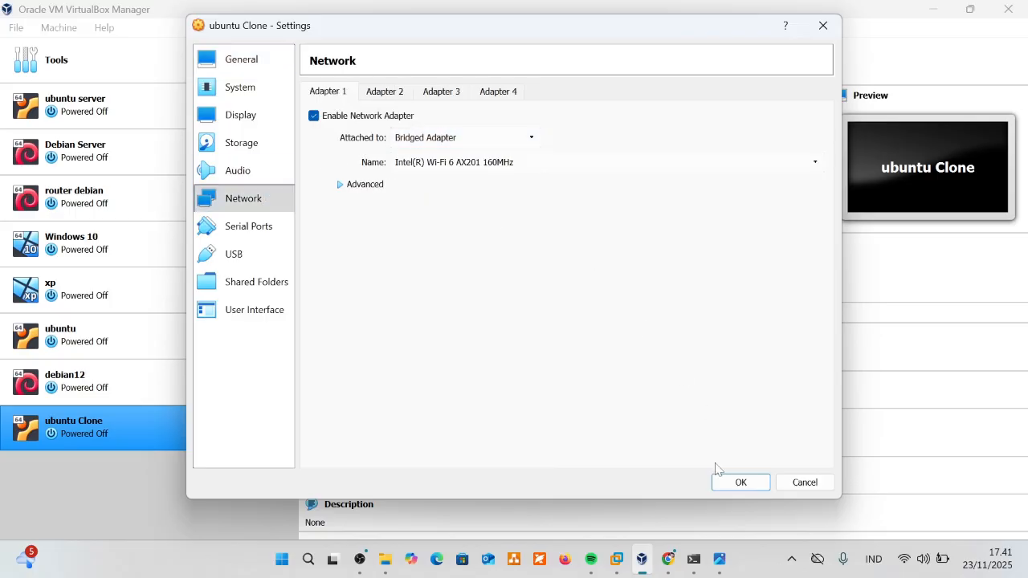
click(740, 484)
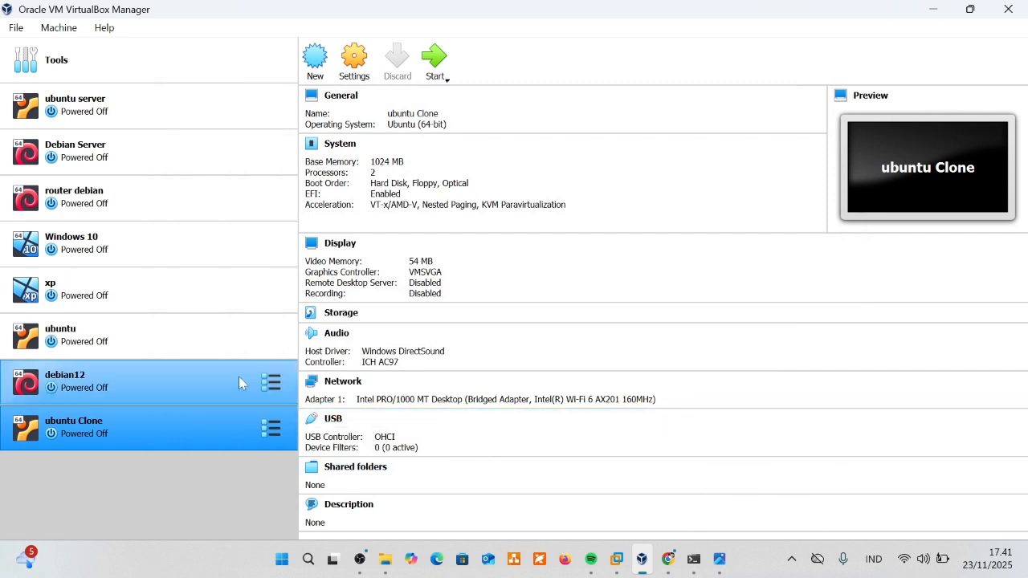
click(198, 356)
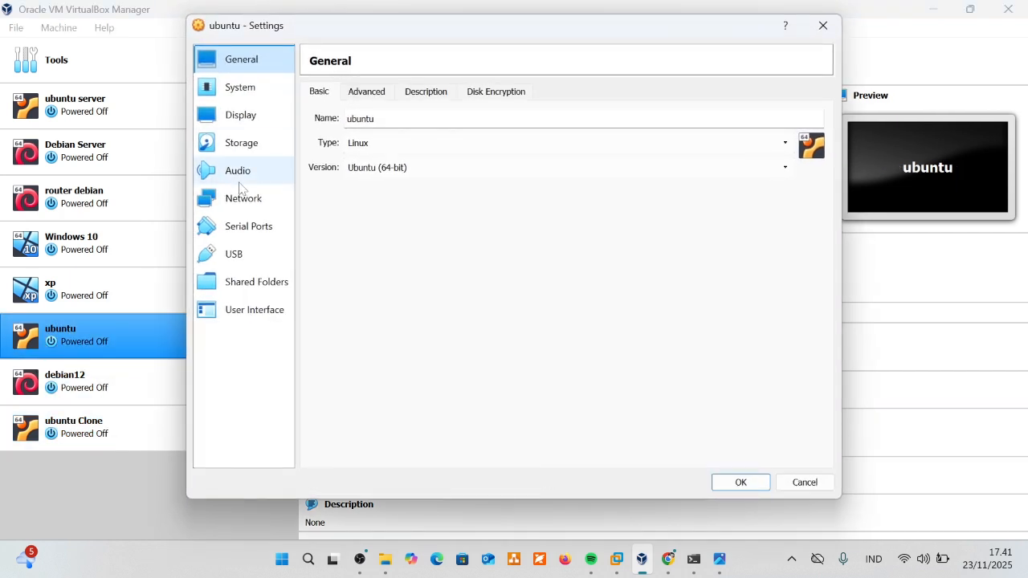
Step: Set the ubuntu VM's Adapter 1 to Bridged Adapter and save the settings
click(243, 198)
click(399, 138)
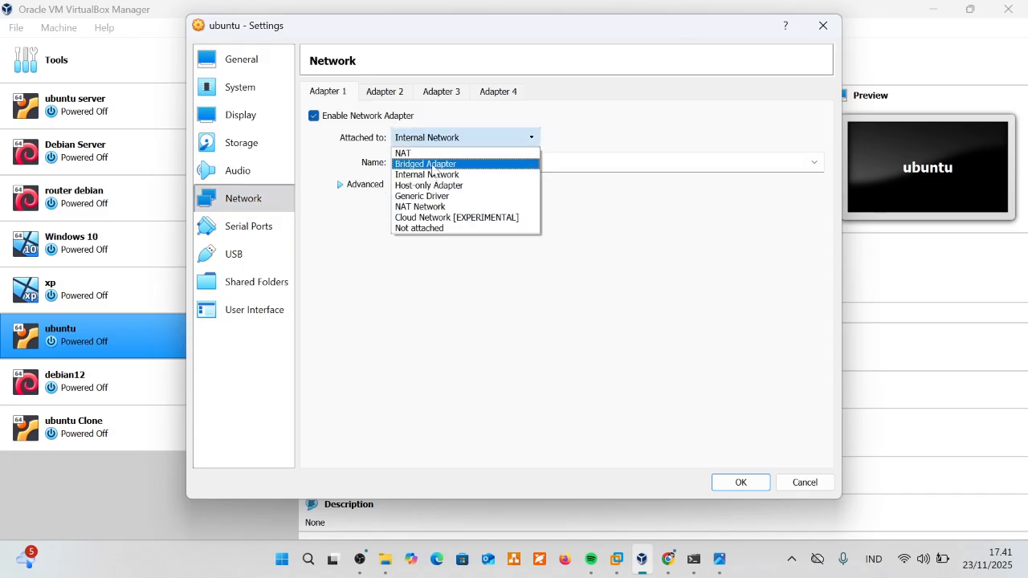
click(432, 165)
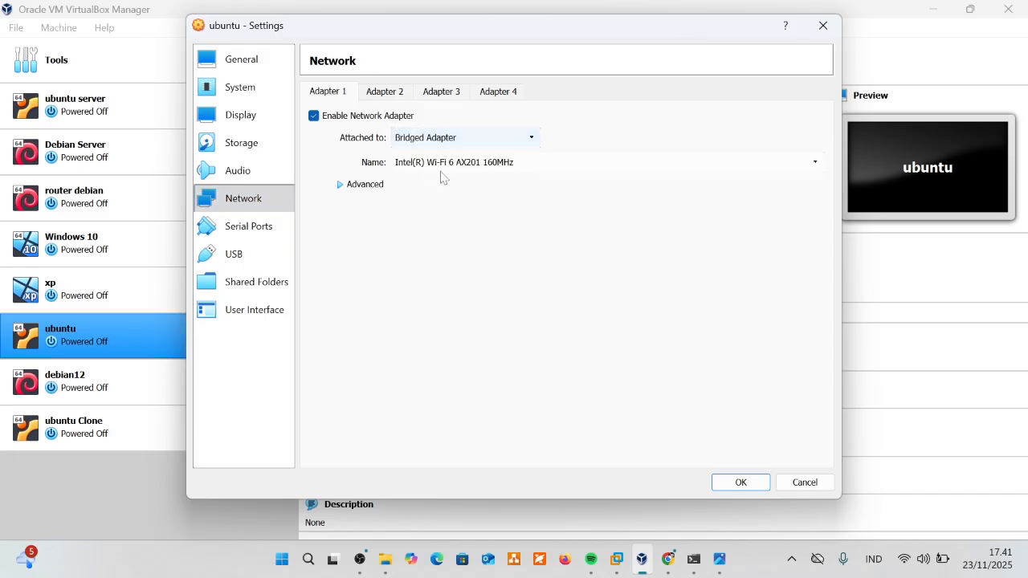
click(740, 482)
click(428, 66)
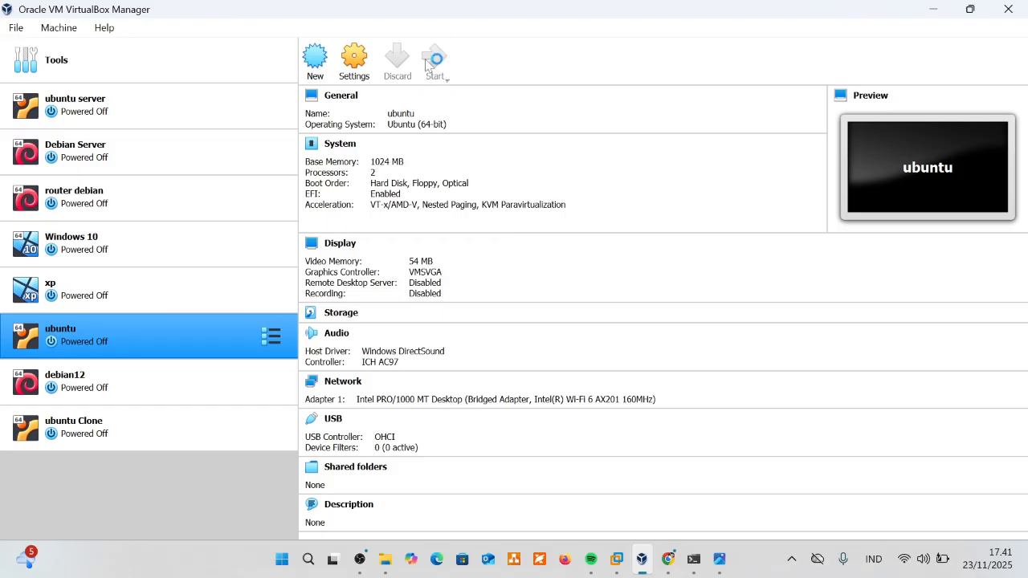
click(217, 417)
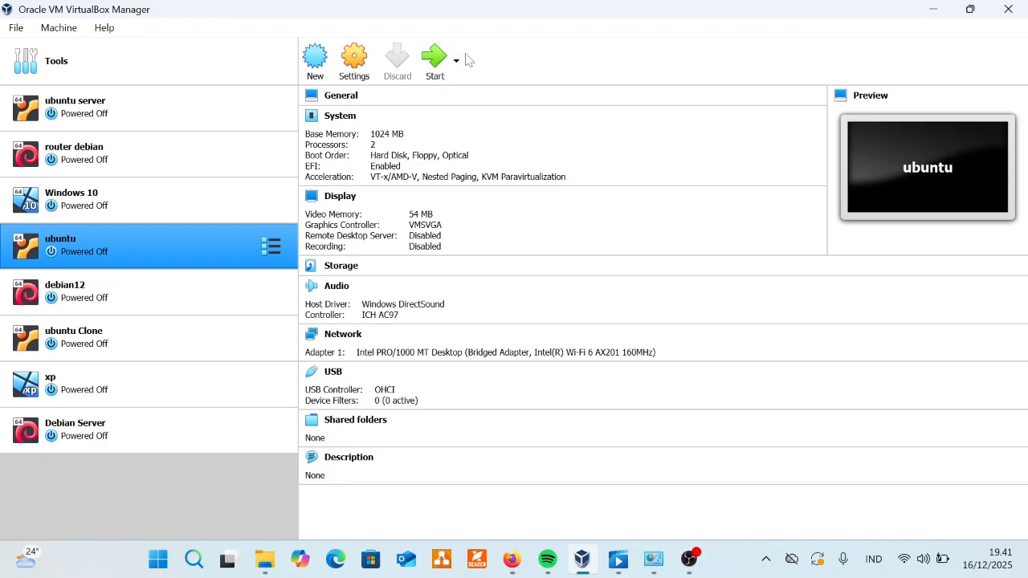
Step: Boot the ubuntu VM, dismiss its keyboard notice, and show its console in a restored window
click(435, 67)
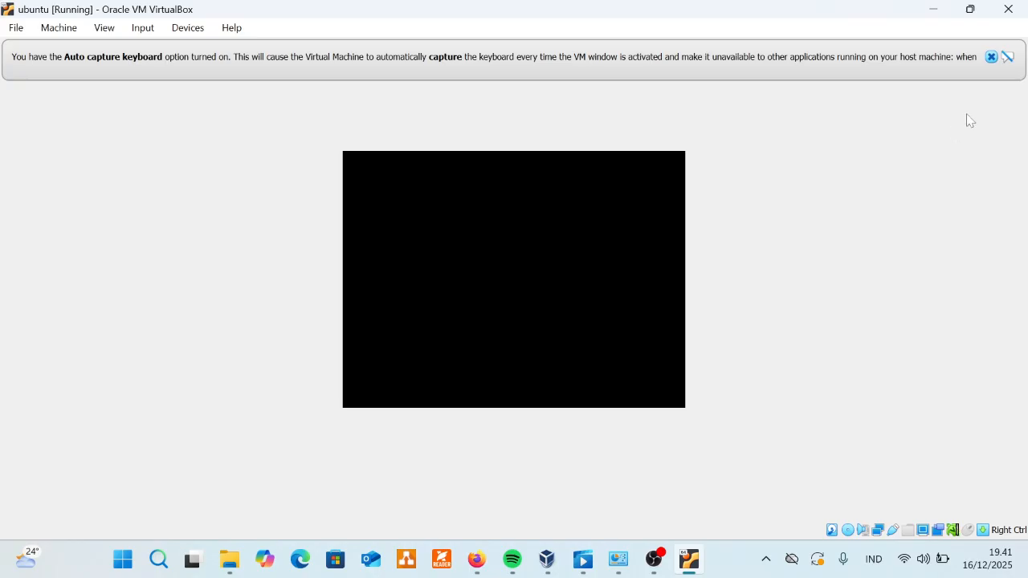
click(991, 57)
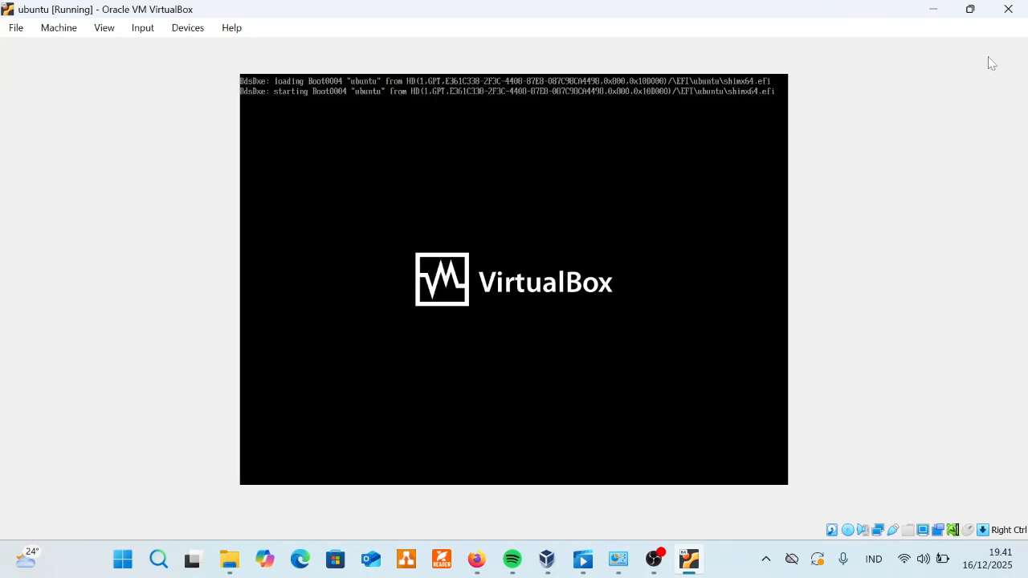
click(934, 11)
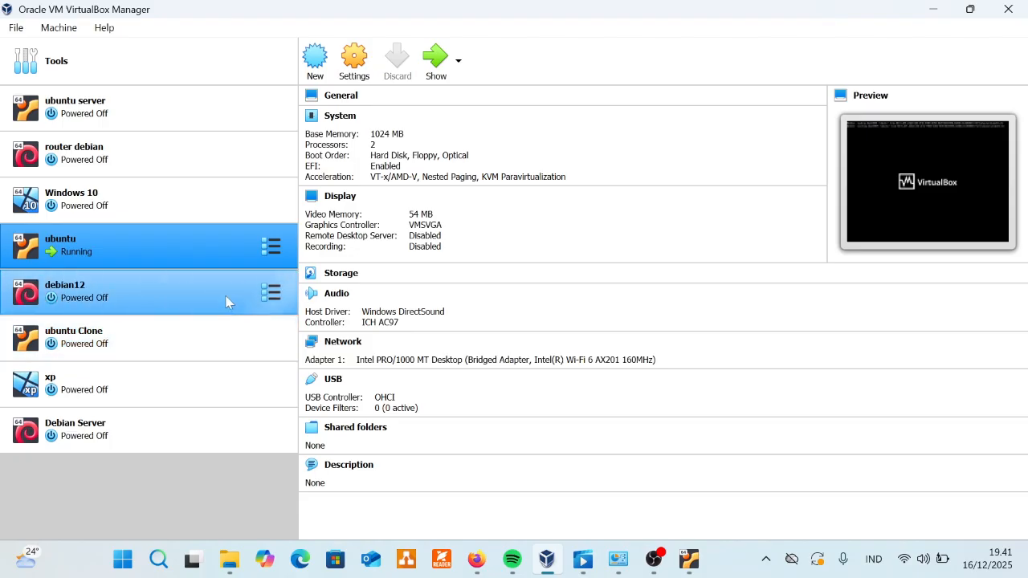
click(226, 334)
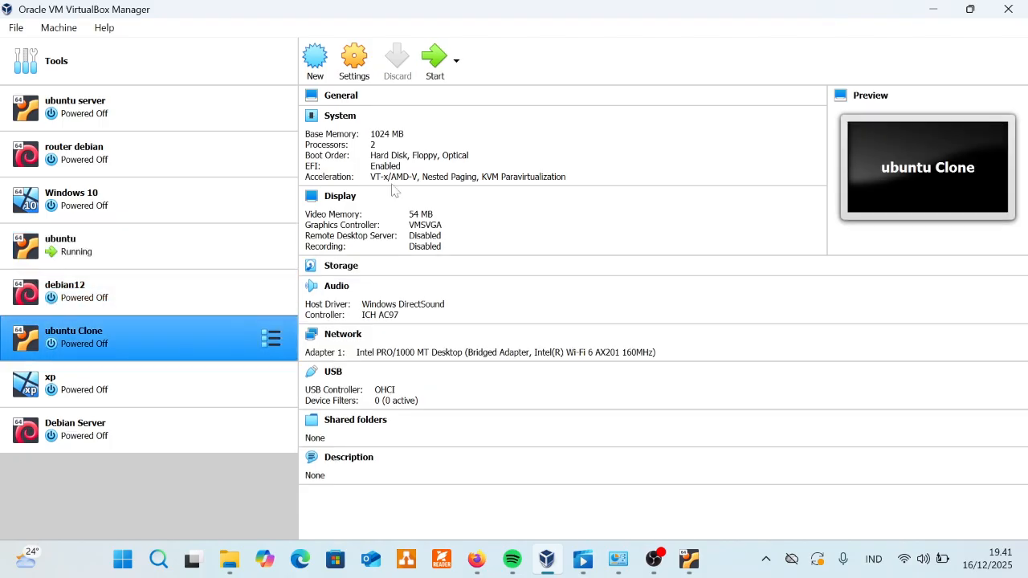
click(213, 263)
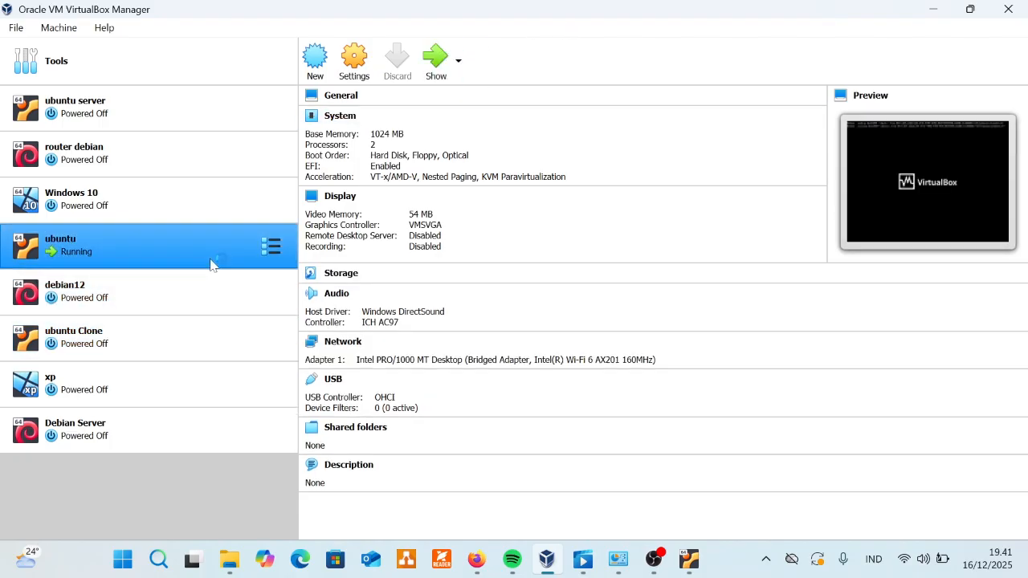
click(435, 73)
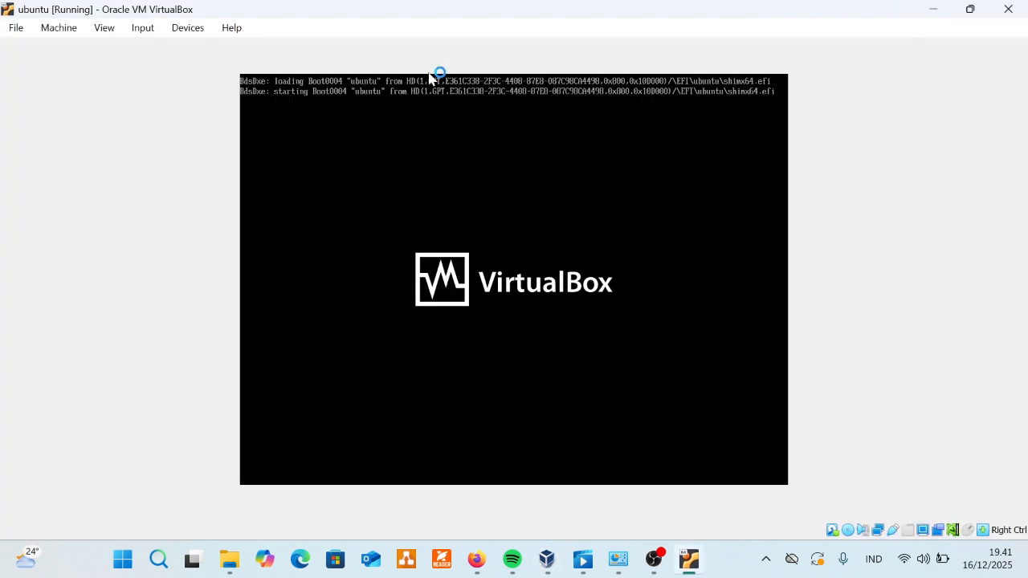
click(969, 15)
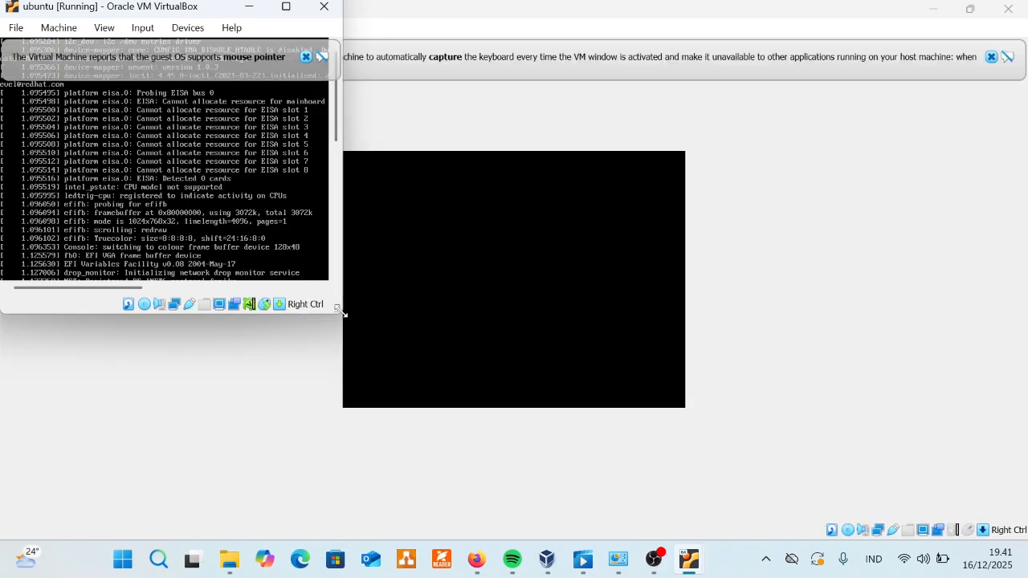
Step: Enlarge both consoles, place ubuntu Clone beside ubuntu, and dismiss the clone's keyboard notice
drag(341, 312, 480, 526)
click(970, 9)
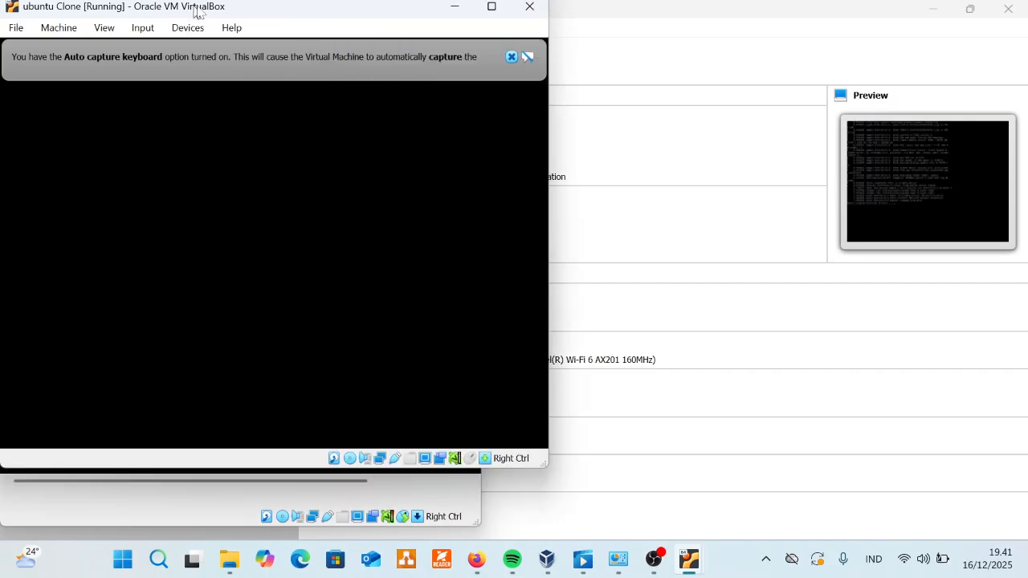
mouse_move(260, 9)
mouse_down()
mouse_move(658, 34)
mouse_move(777, 69)
mouse_move(756, 90)
mouse_move(727, 80)
mouse_move(692, 40)
mouse_up()
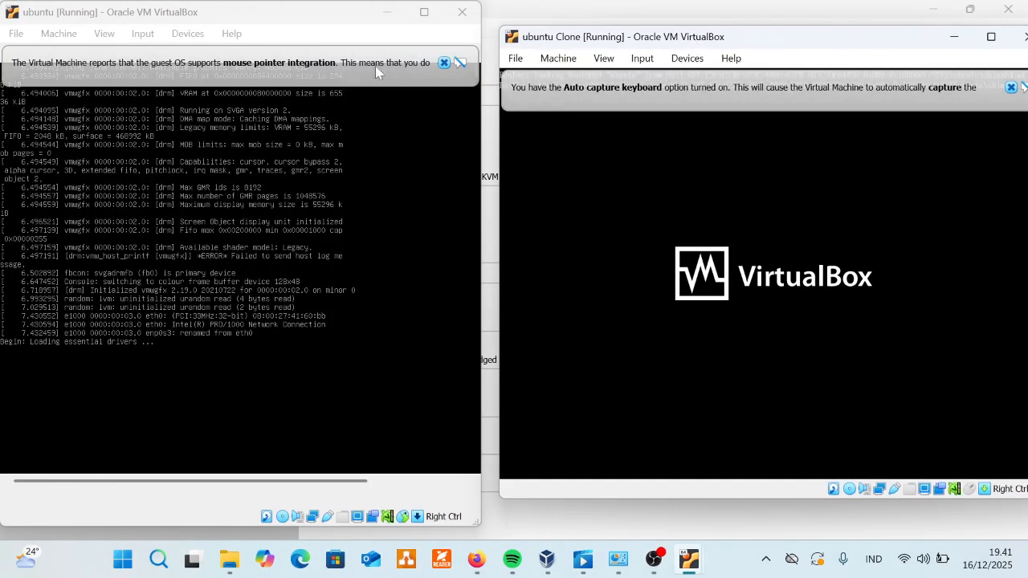
click(446, 65)
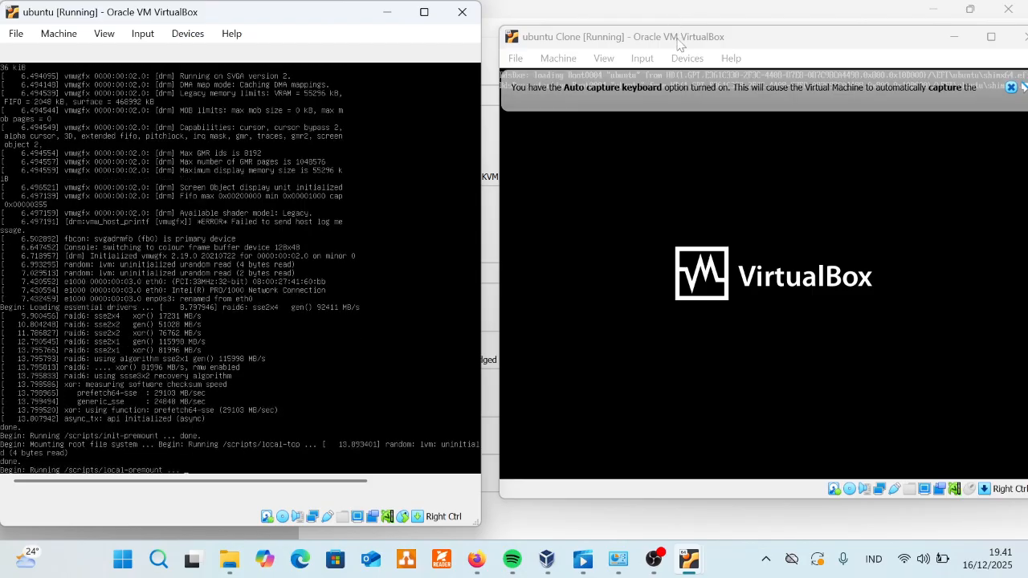
drag(679, 43, 663, 32)
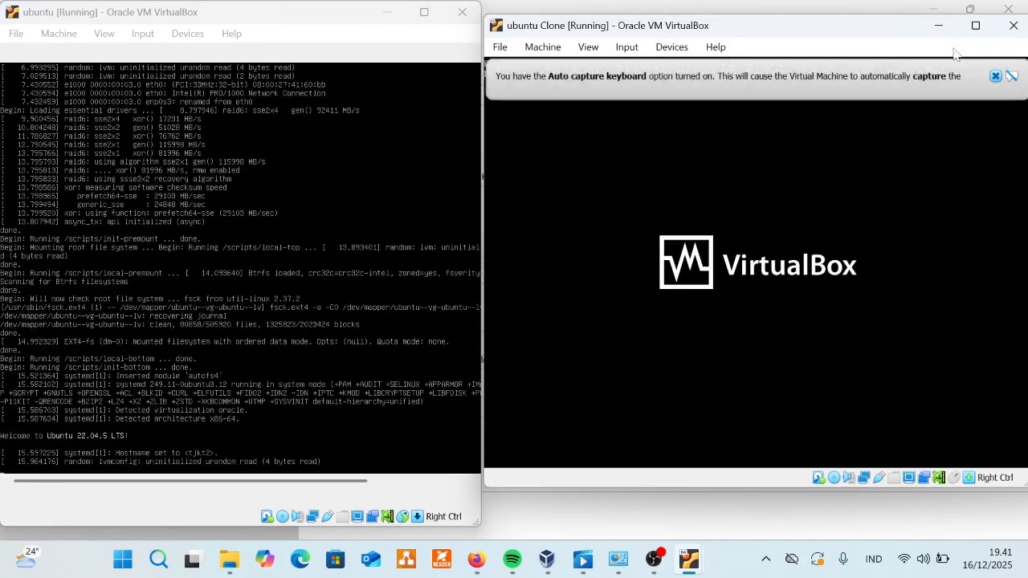
click(995, 78)
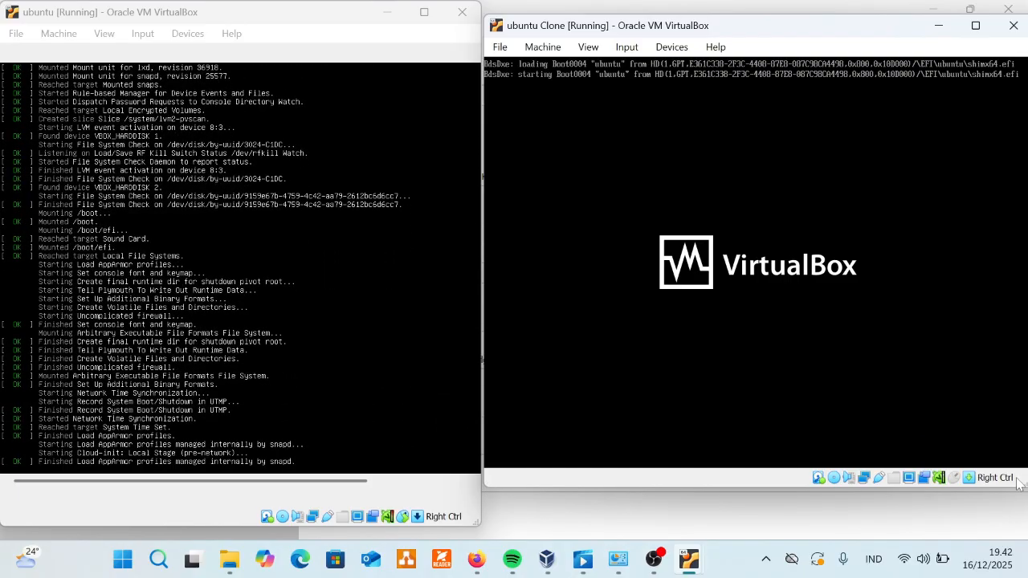
mouse_move(1016, 482)
mouse_down()
mouse_move(1018, 556)
mouse_move(1019, 527)
mouse_up()
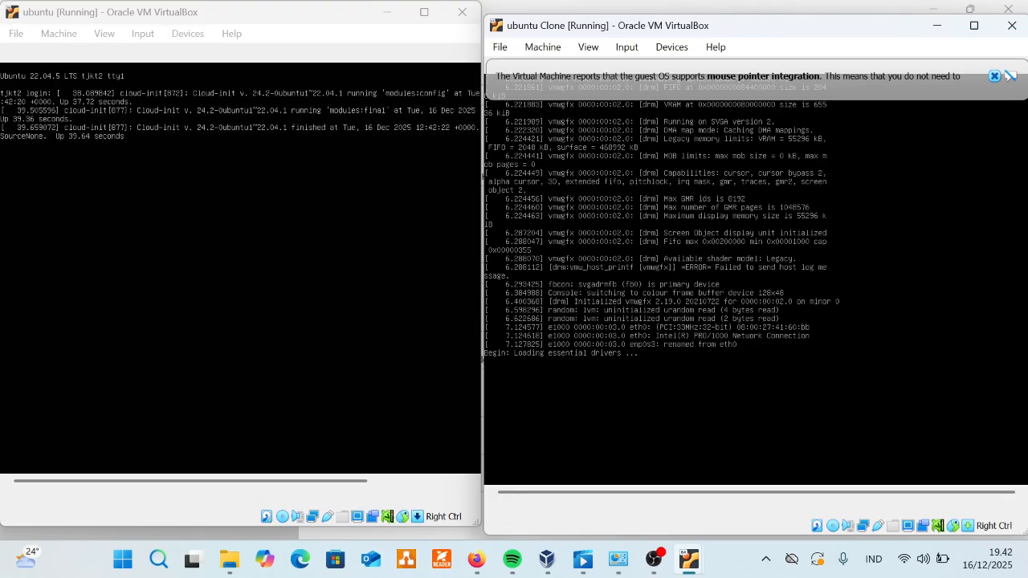
Step: Dismiss the clone's mouse notice and enter the username at the ubuntu VM's login prompt
click(996, 77)
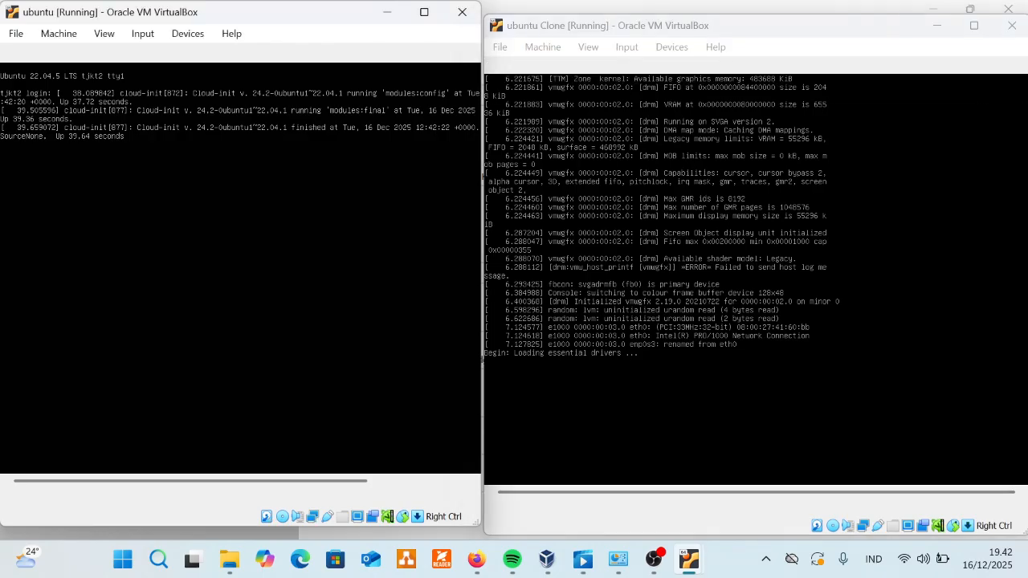
key(Return)
key(Return)
text(tjkt2)
key(Return)
key(Return)
key(Return)
key(Return)
key(Return)
key(Return)
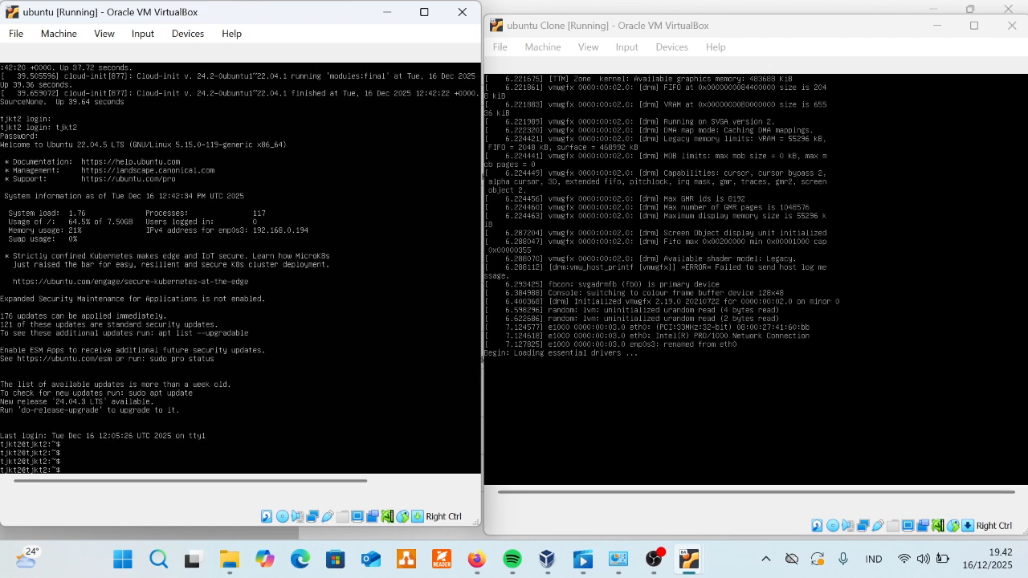
Step: Become root with sudo su and open /etc/netplan/00-installer.yaml in nano
text(s)
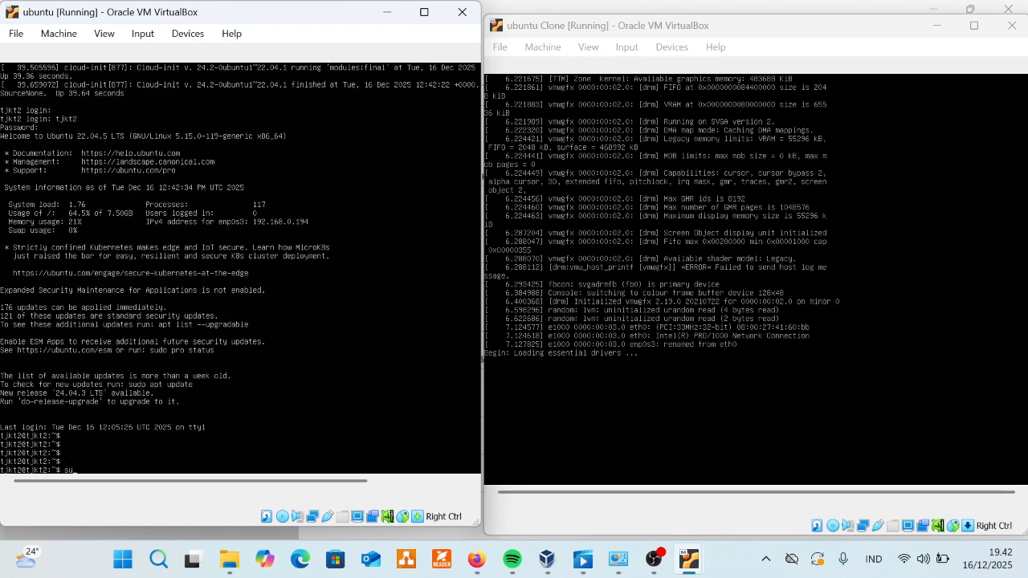
text(udo su)
key(Return)
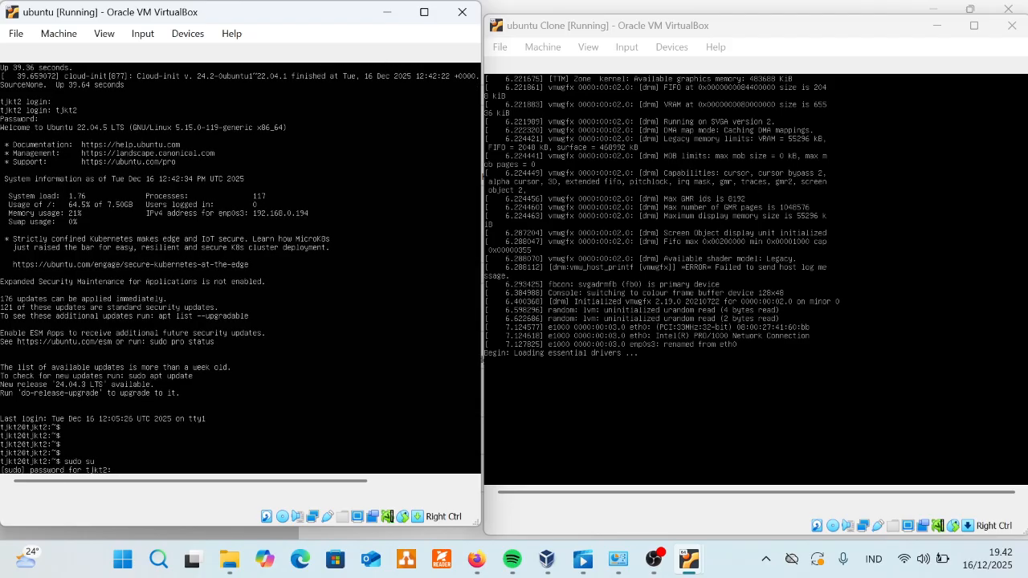
key(Return)
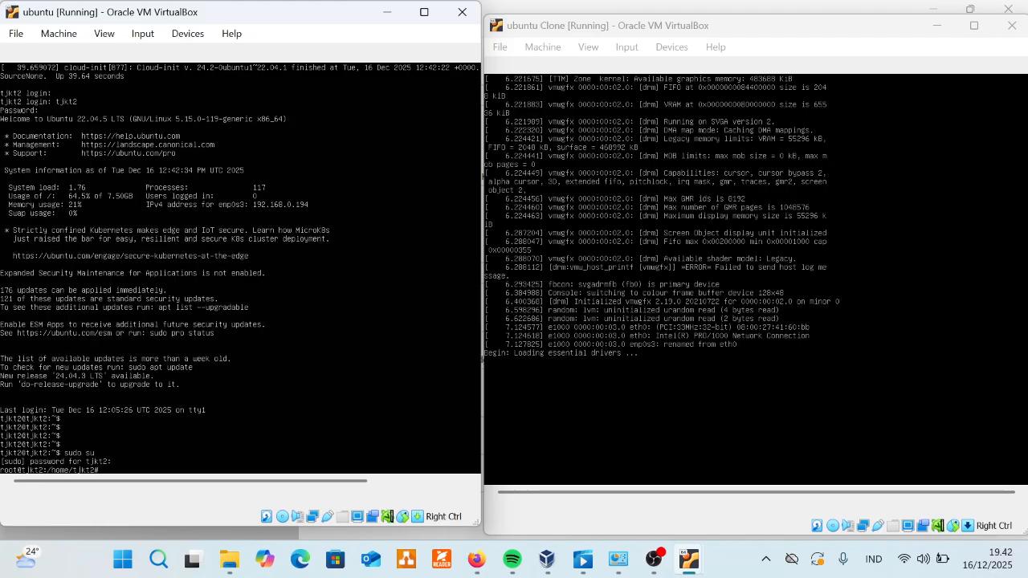
key(Return)
key(Return)
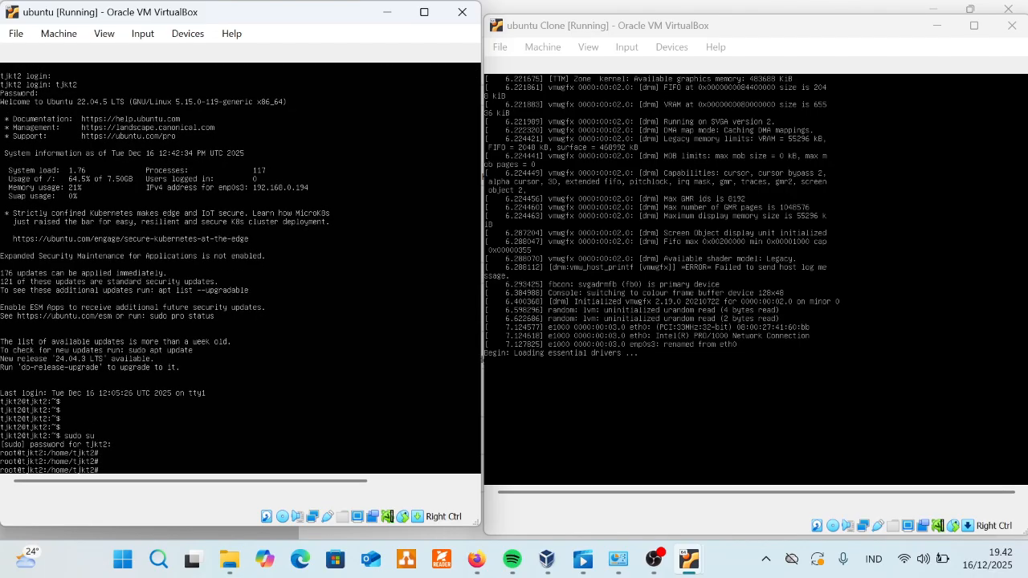
text(clear)
key(Up)
key(BackSpace)
key(BackSpace)
key(BackSpace)
key(BackSpace)
text(nano /etc/netplla/00-installer.yaml)
key(Return)
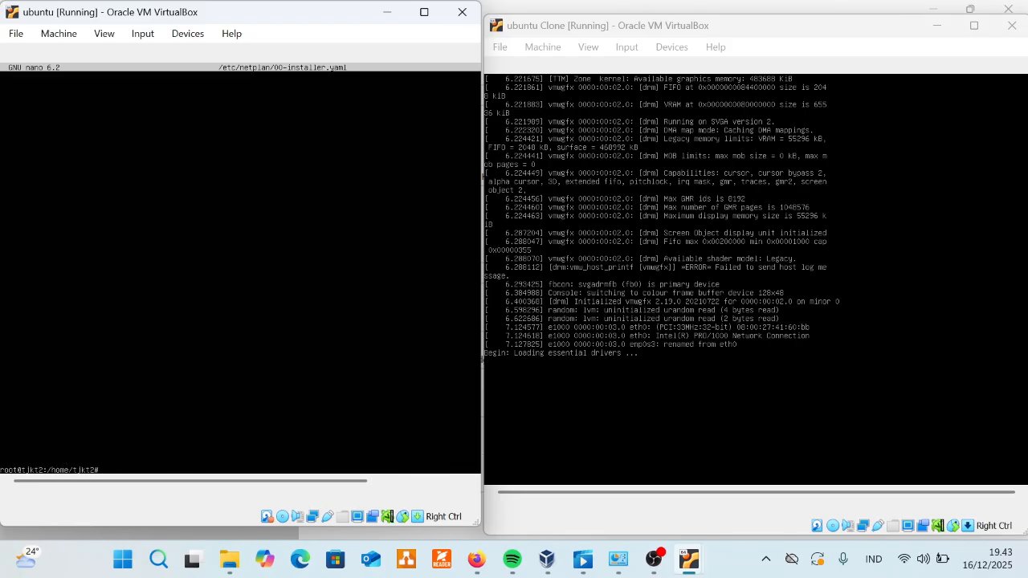
Step: Quit the empty nano buffer and list the files in /etc/netplan
key(ctrl+x)
key(Return)
key(Return)
key(Up)
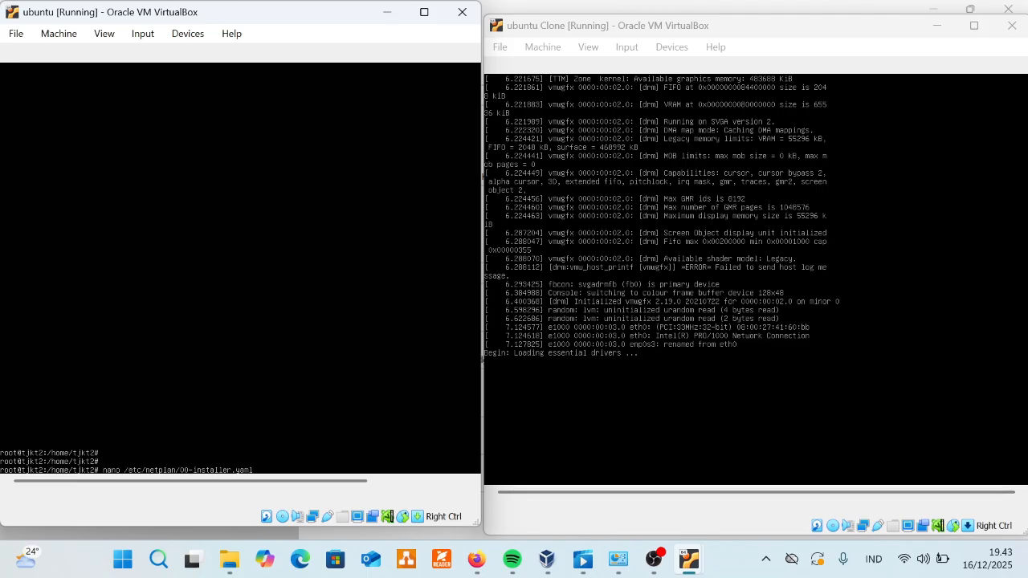
key(BackSpace)
key(BackSpace)
key(BackSpace)
key(BackSpace)
key(BackSpace)
key(BackSpace)
key(BackSpace)
key(BackSpace)
key(BackSpace)
key(BackSpace)
key(BackSpace)
key(BackSpace)
key(BackSpace)
key(BackSpace)
key(BackSpace)
key(BackSpace)
key(BackSpace)
key(BackSpace)
key(BackSpace)
key(BackSpace)
text(ls)
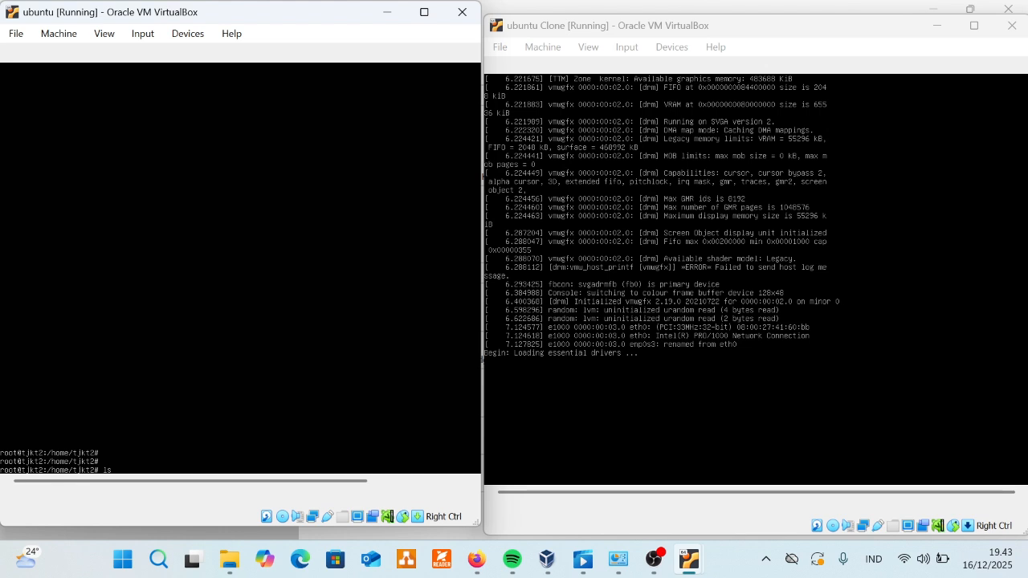
text( /etc/n)
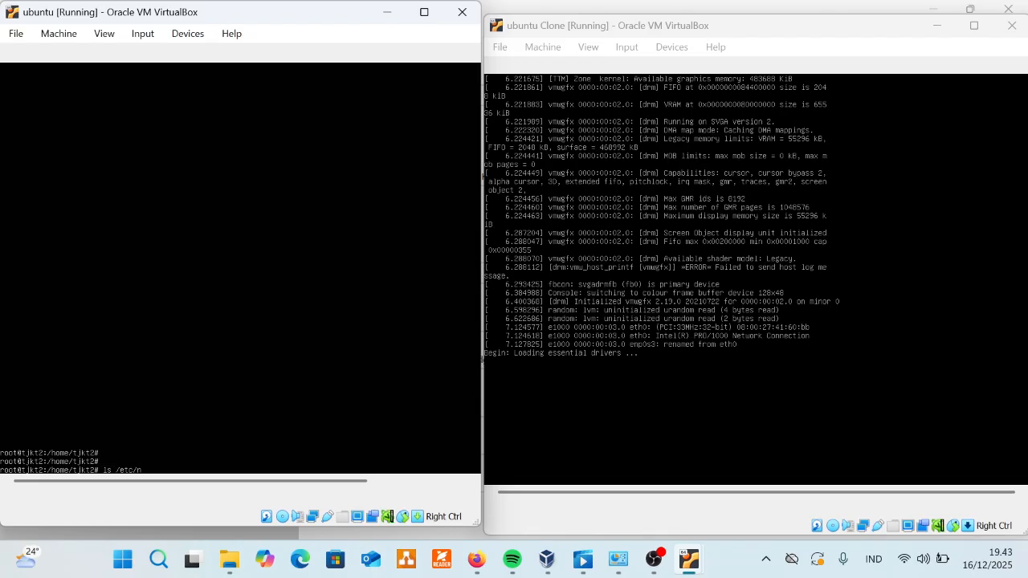
text(etplan)
key(Return)
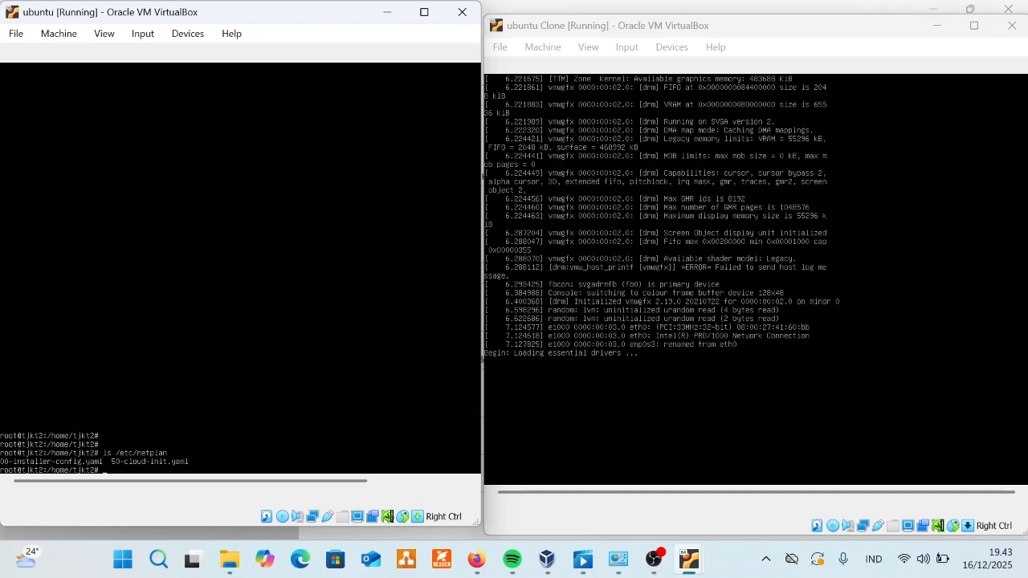
Step: Try opening /etc/netplan/50-cloud-init.yaml in nano, then cancel at the lock prompt
key(Return)
text(nano /etc/netplan/00-installer.yaml)
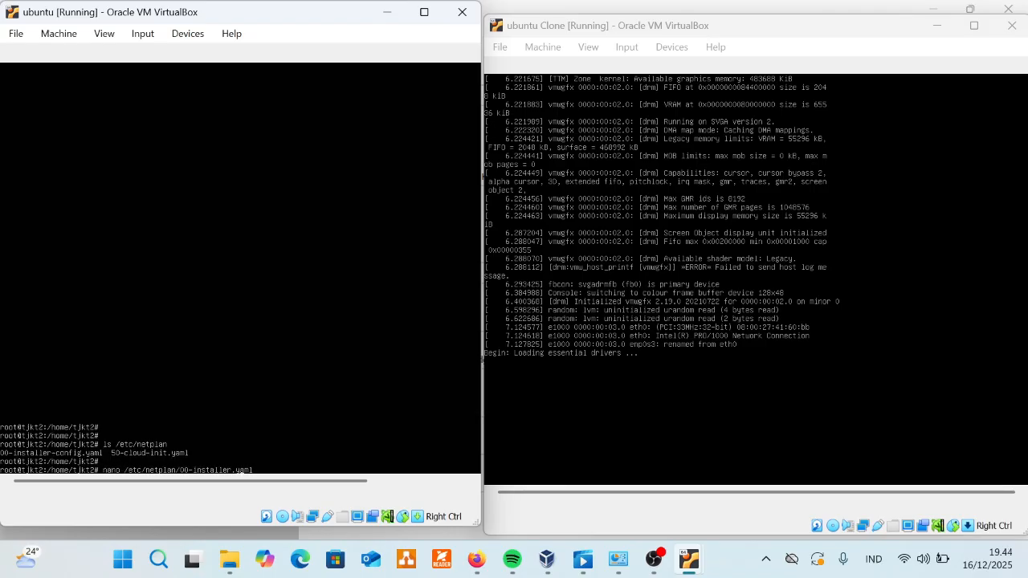
key(BackSpace)
key(BackSpace)
key(BackSpace)
key(BackSpace)
key(BackSpace)
key(BackSpace)
key(BackSpace)
key(BackSpace)
key(BackSpace)
key(BackSpace)
key(BackSpace)
key(BackSpace)
text(50-cloud-init)
key(Return)
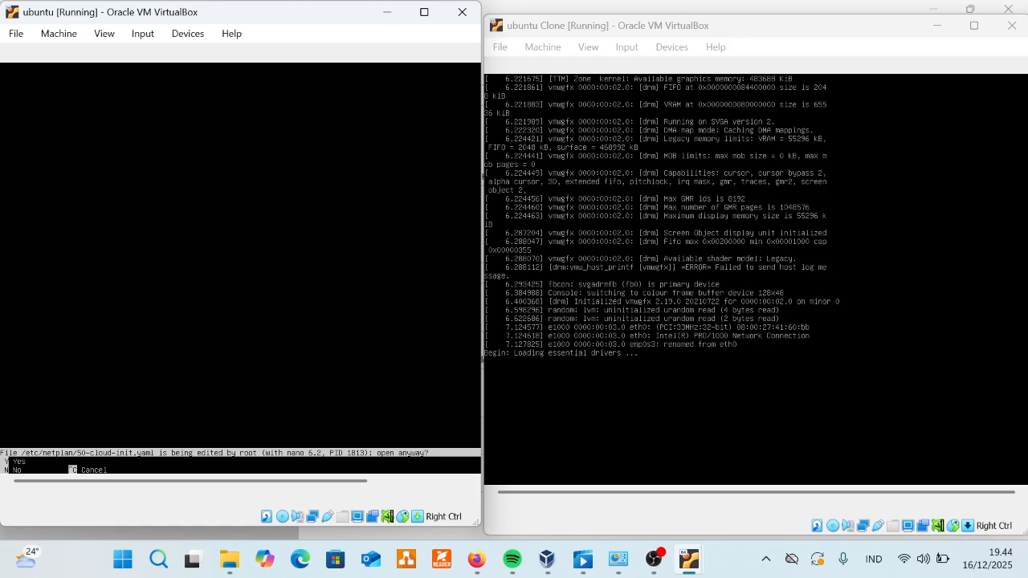
key(ctrl+c)
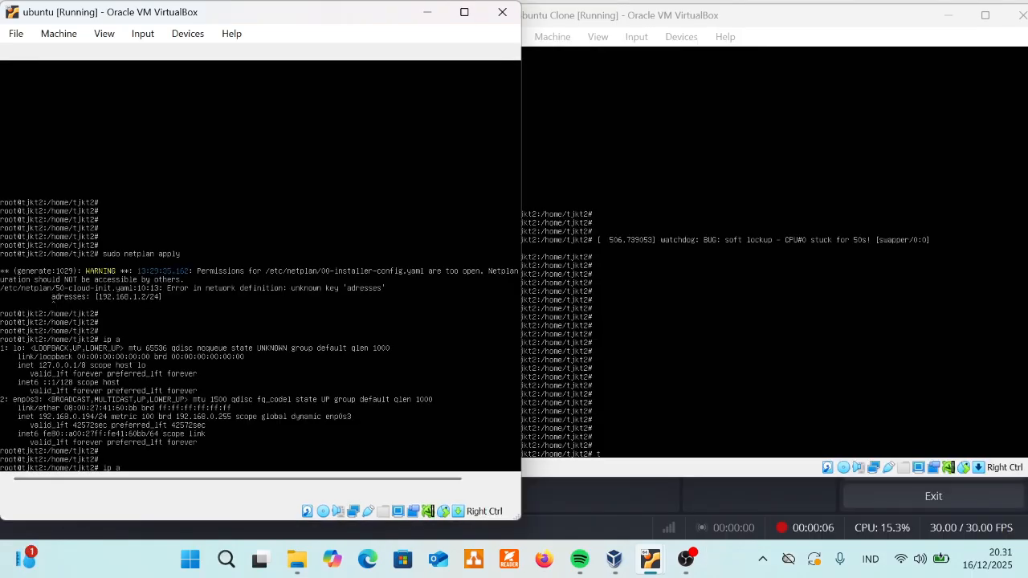
Step: Open /etc/netplan/50-cloud-init.yaml in nano and set dhcp4 to no
text(nano /etc/netplan/50-cloud-init.yaml)
key(Return)
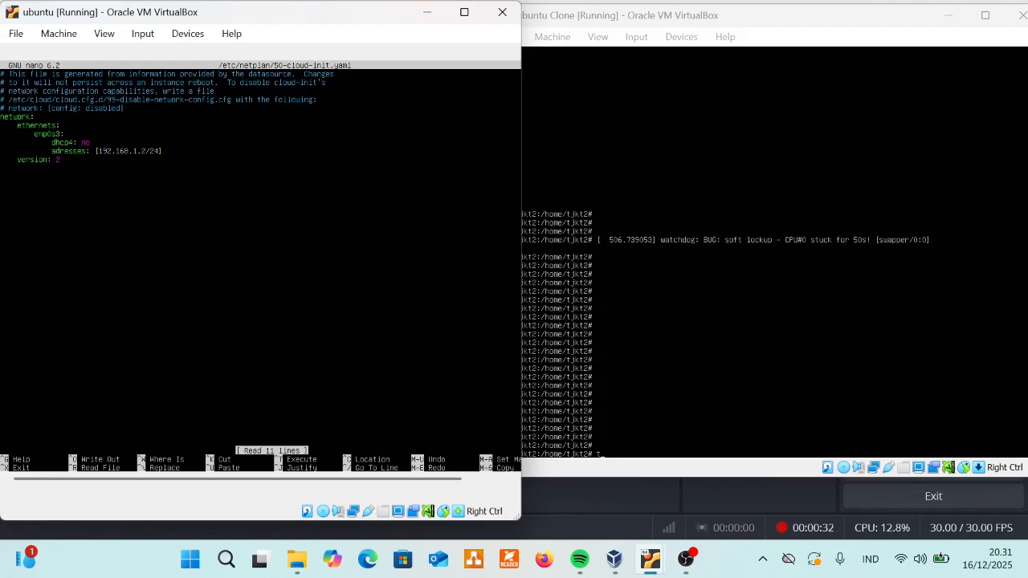
key(Right)
key(Right)
key(Right)
key(Right)
key(Right)
key(Right)
key(Right)
key(Right)
key(Right)
key(Right)
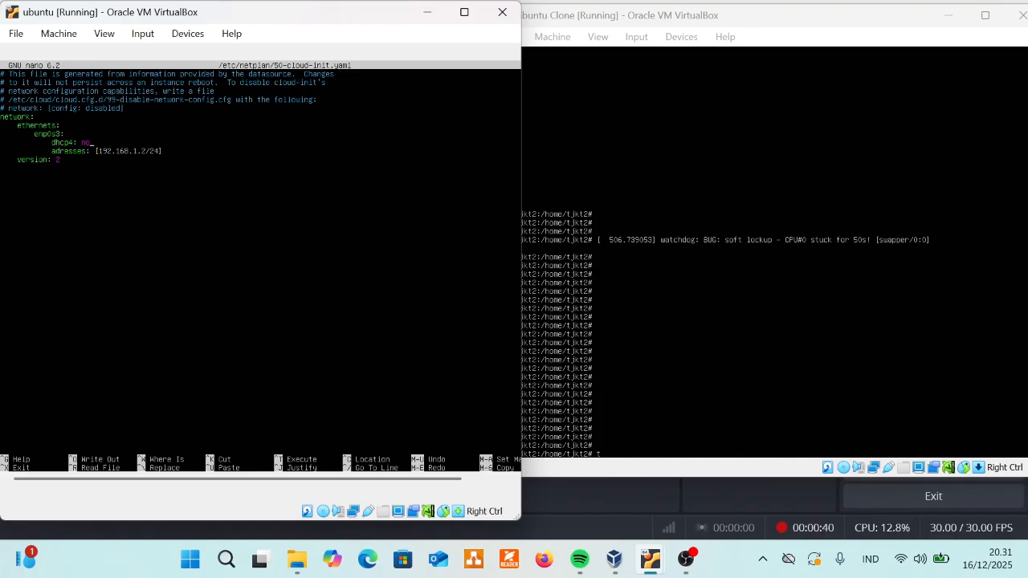
key(BackSpace)
key(BackSpace)
key(BackSpace)
text(true)
key(BackSpace)
key(BackSpace)
key(BackSpace)
key(BackSpace)
key(BackSpace)
text(no)
Step: Correct the 'adresses' key to 'addresses' and save the file
key(Left)
key(Left)
key(Left)
key(Left)
text(d)
key(ctrl+o)
key(Return)
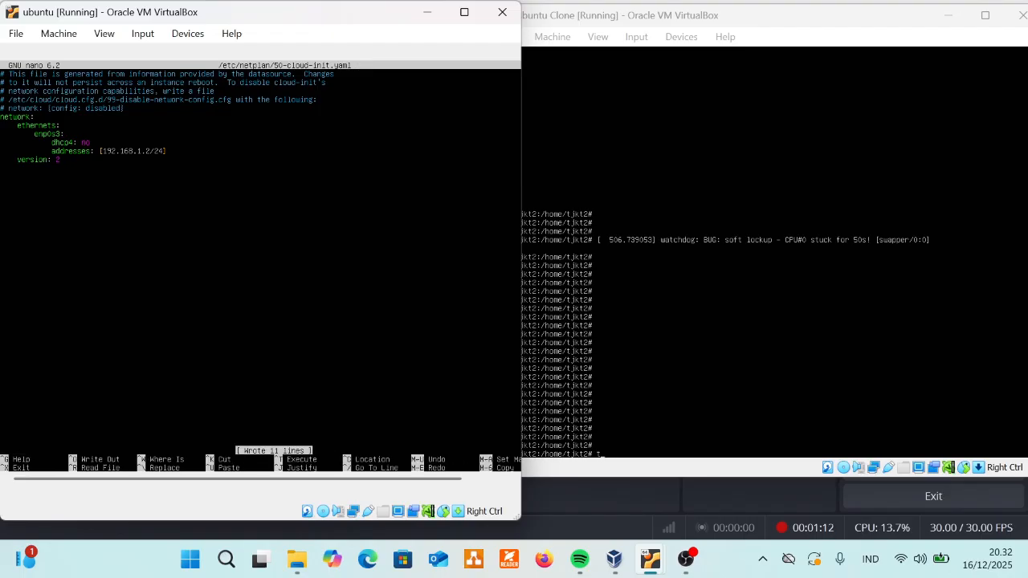
key(ctrl+x)
key(Return)
key(Return)
key(Up)
key(Up)
key(Up)
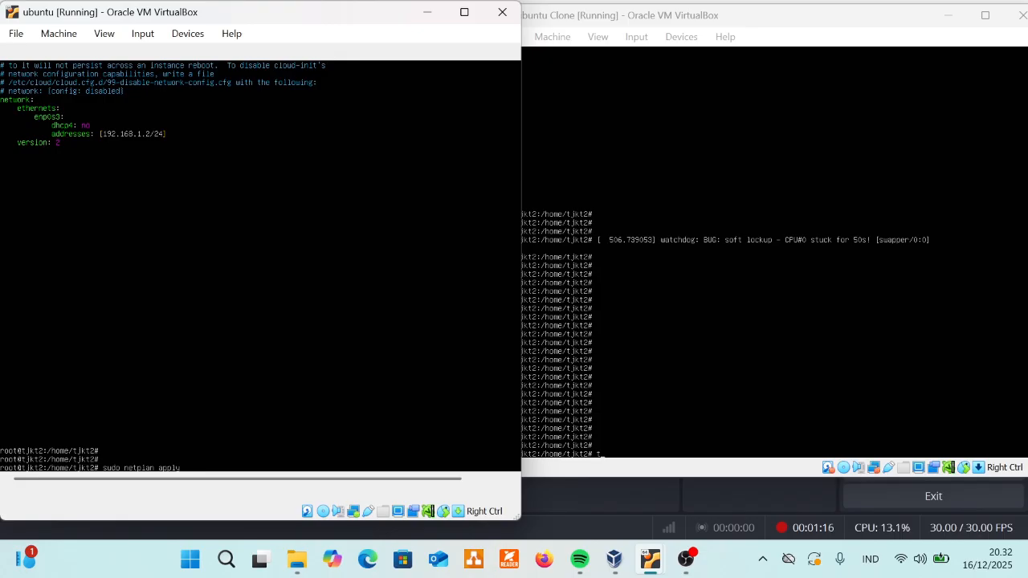
Step: Apply netplan and verify with ip a that enp0s3 now has 192.168.1.2/24
key(Return)
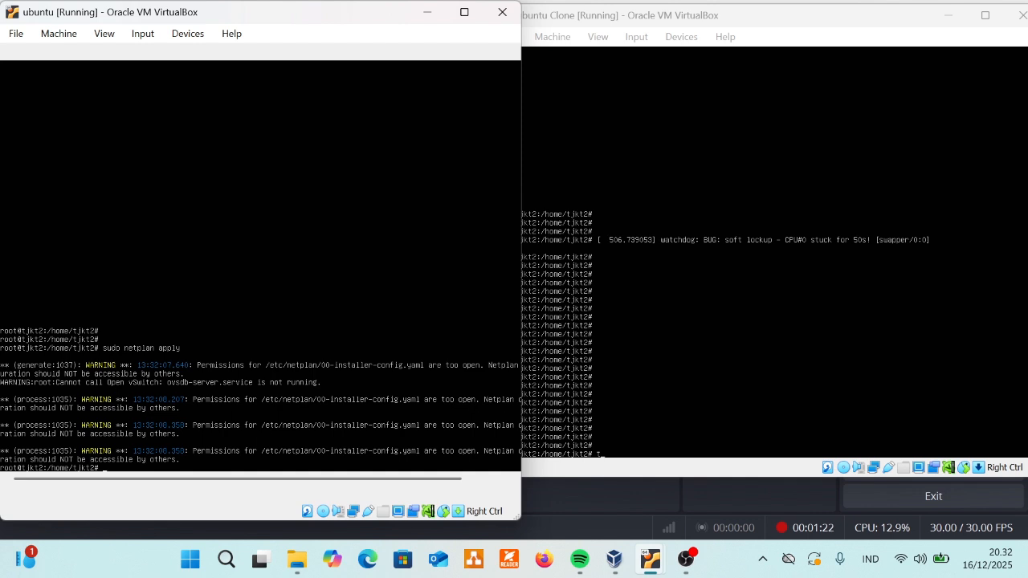
key(Return)
key(Return)
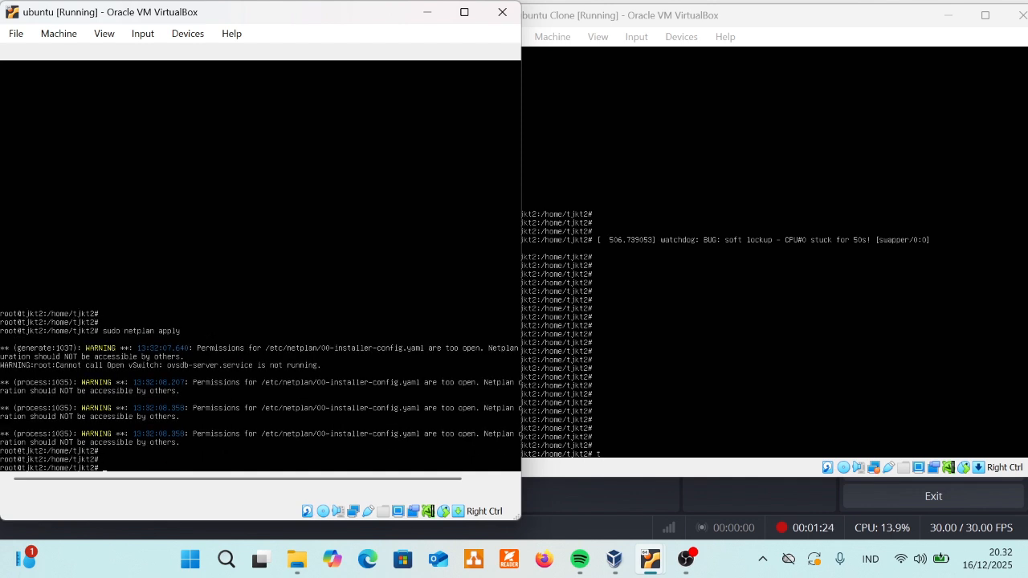
text(ip a)
key(Return)
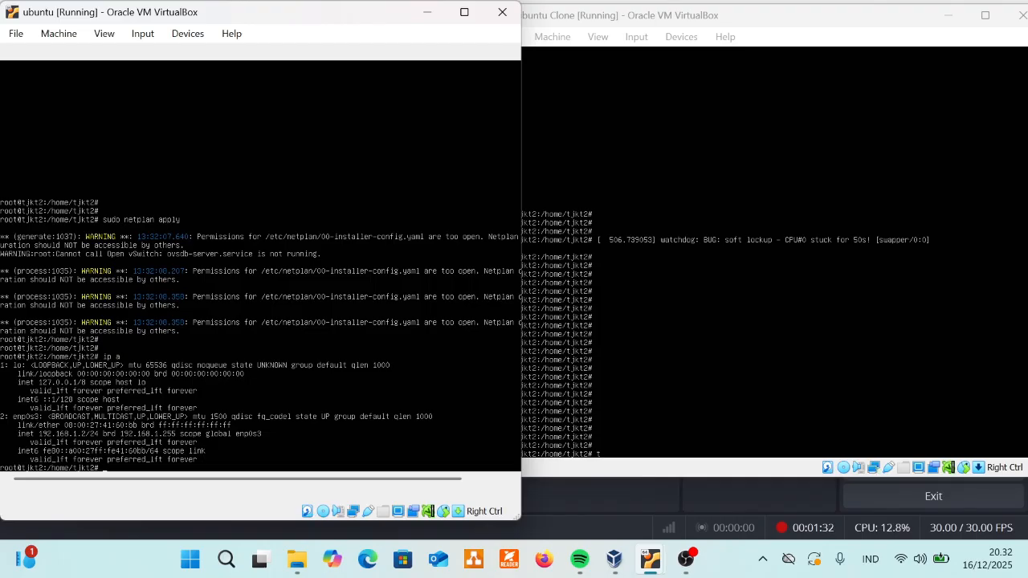
key(Return)
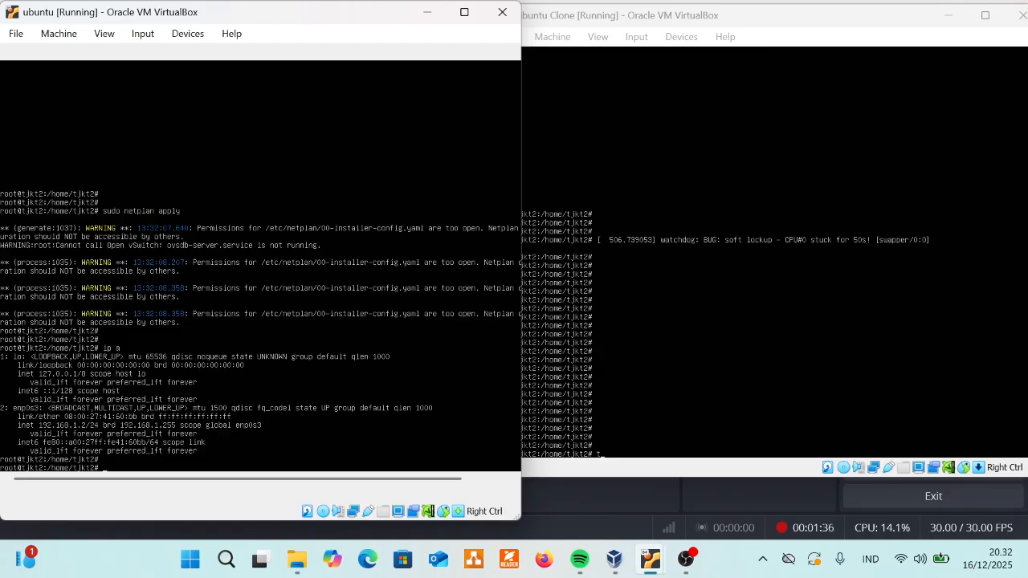
click(771, 241)
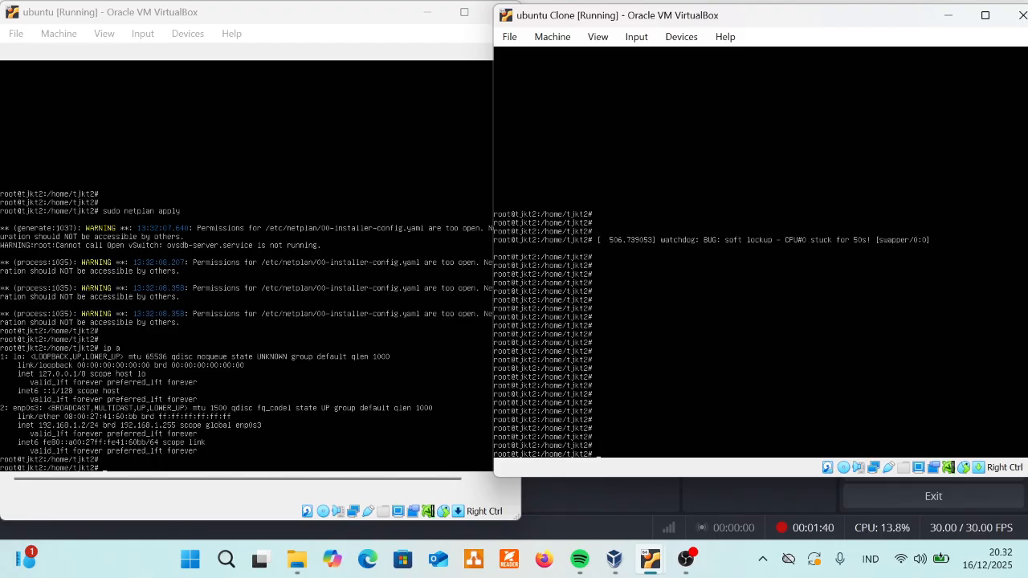
Step: On ubuntu Clone, open /etc/netplan/50-cloud-init.yaml in nano
text(nan)
key(BackSpace)
key(BackSpace)
key(BackSpace)
key(BackSpace)
key(BackSpace)
text(sudo s)
key(BackSpace)
key(BackSpace)
key(BackSpace)
key(BackSpace)
key(BackSpace)
key(BackSpace)
text(nano /etc/net)
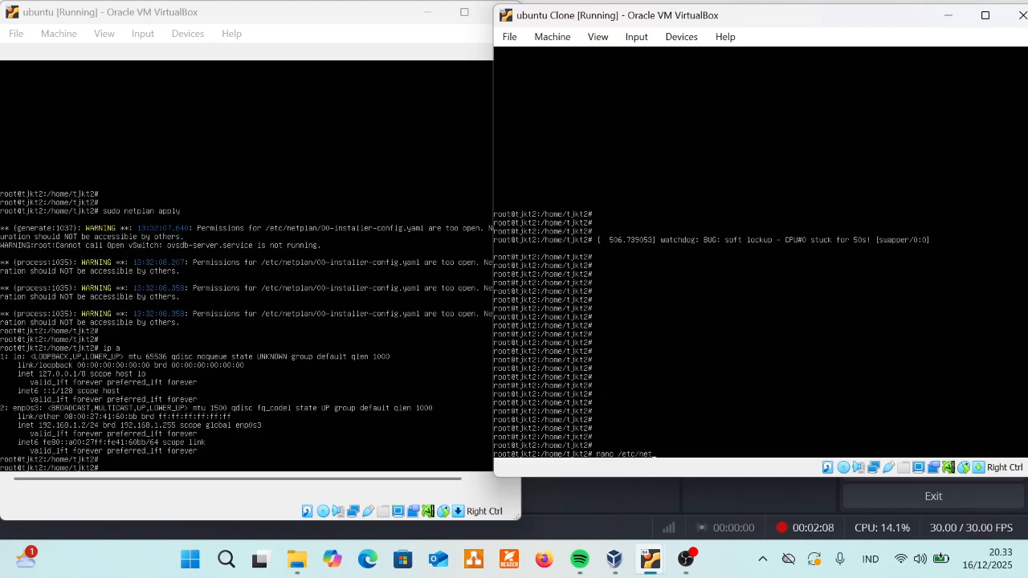
text(p)
key(Tab)
text(50)
key(Tab)
key(Return)
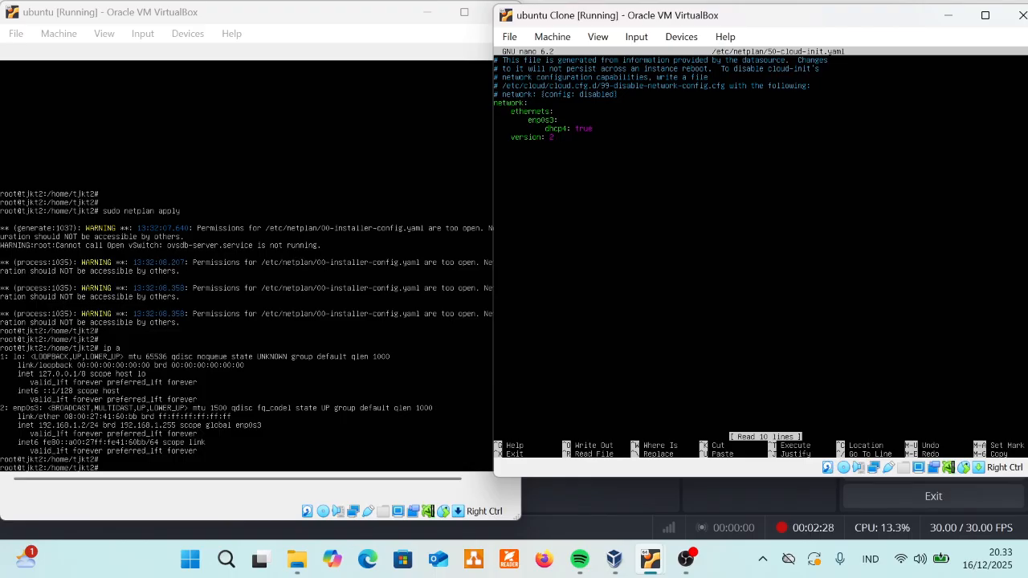
Step: Set dhcp4 to no, add addresses [192.168.1.3/24], and save the file
key(Right)
key(Right)
key(Right)
key(Right)
key(Right)
key(Right)
key(Right)
key(Right)
key(Right)
key(Right)
key(Right)
key(Right)
key(Right)
key(Right)
key(Right)
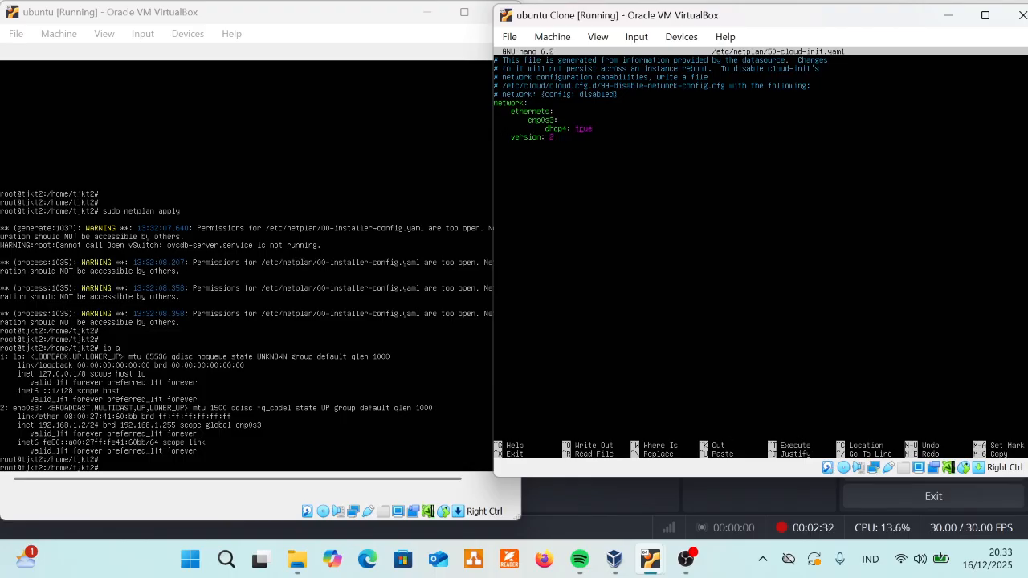
key(BackSpace)
key(BackSpace)
key(BackSpace)
key(BackSpace)
text(no)
key(Return)
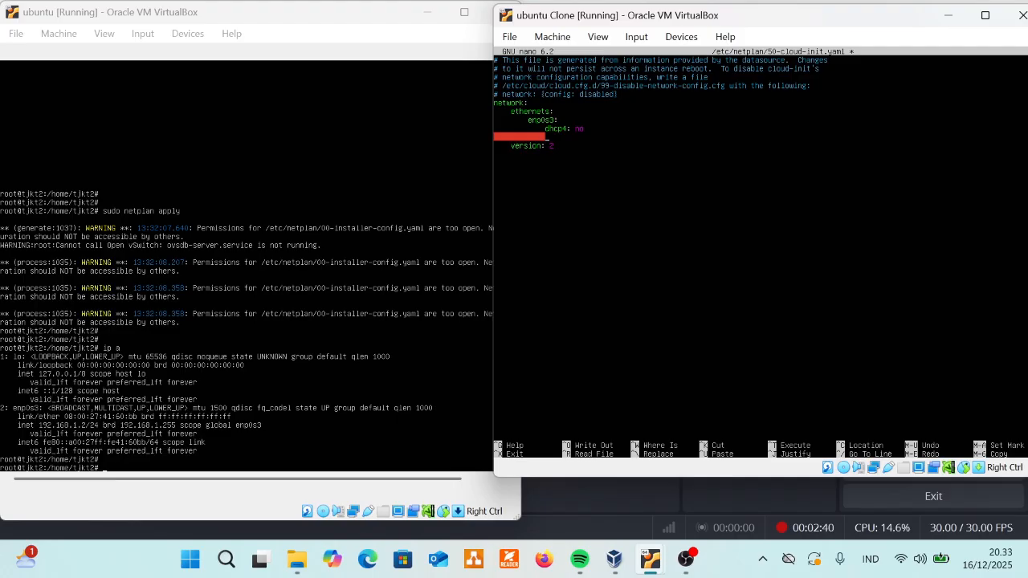
text(ad)
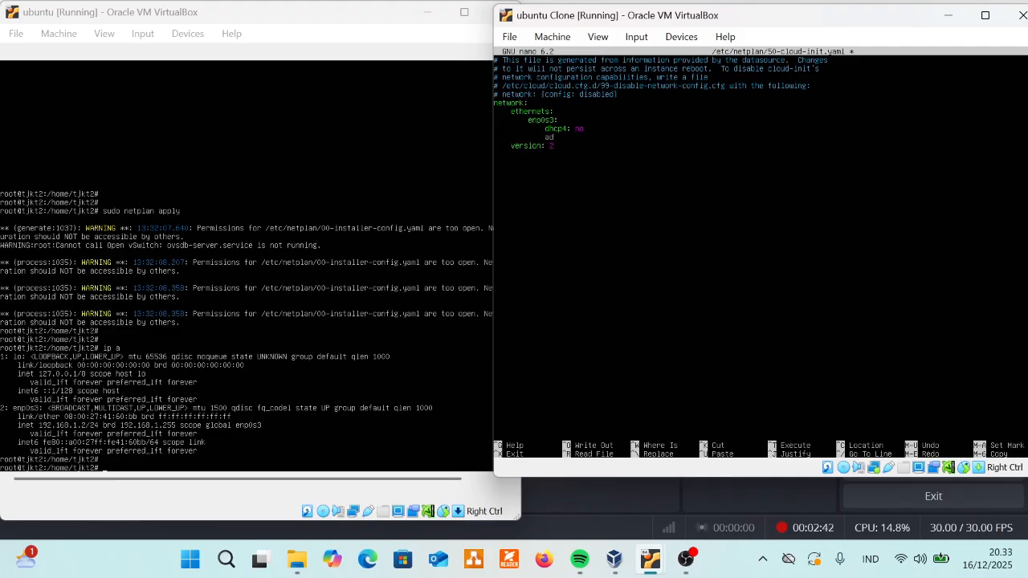
text(dresses:)
text([192.168.1.3/24])
key(ctrl+x)
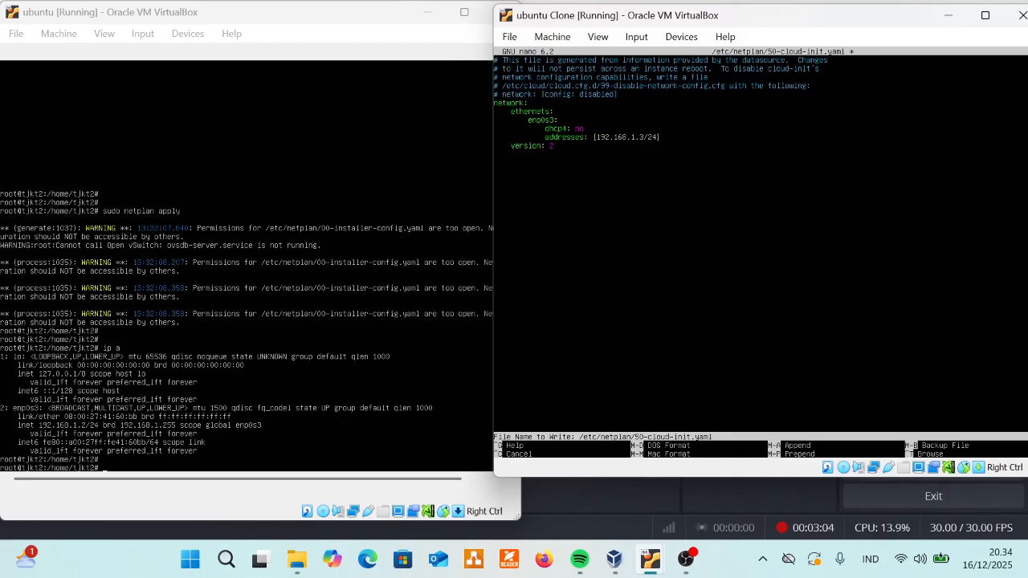
key(y)
key(Return)
key(Return)
key(Return)
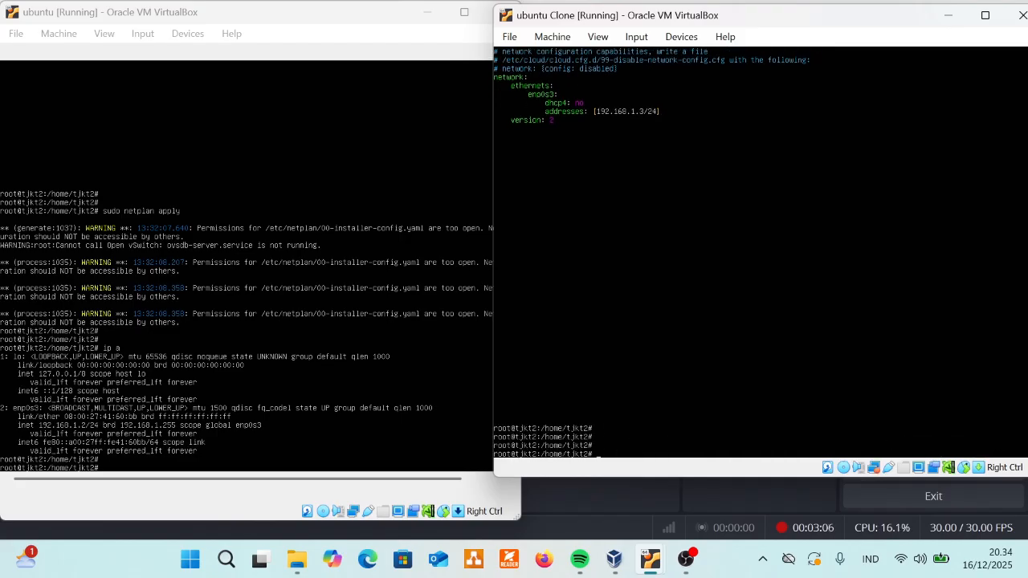
Step: Apply netplan on ubuntu Clone and verify with ip a that enp0s3 has 192.168.1.3/24
text(sudo )
text(m)
text(netp)
text(la)
text(n)
text( apply)
key(Return)
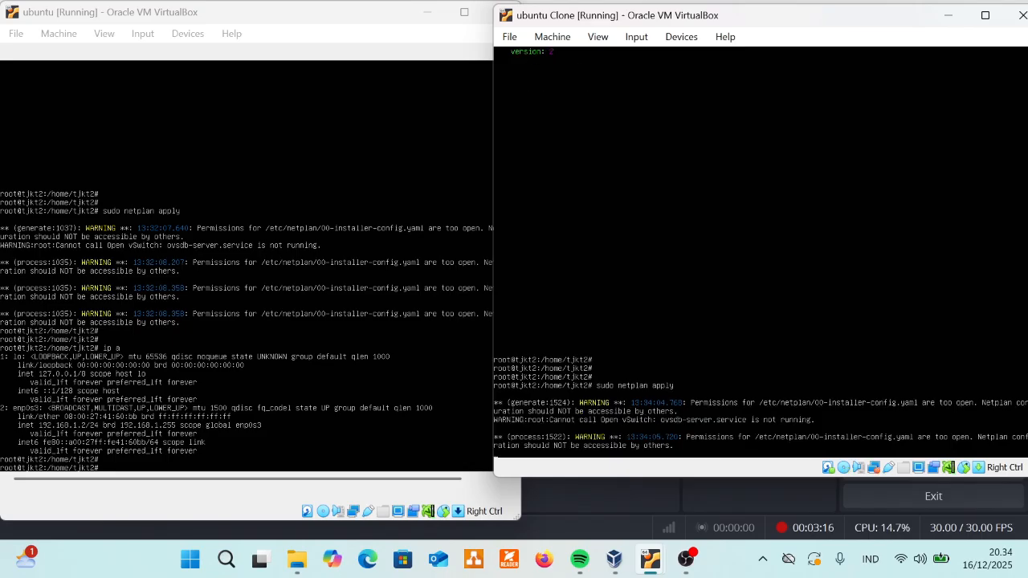
key(Return)
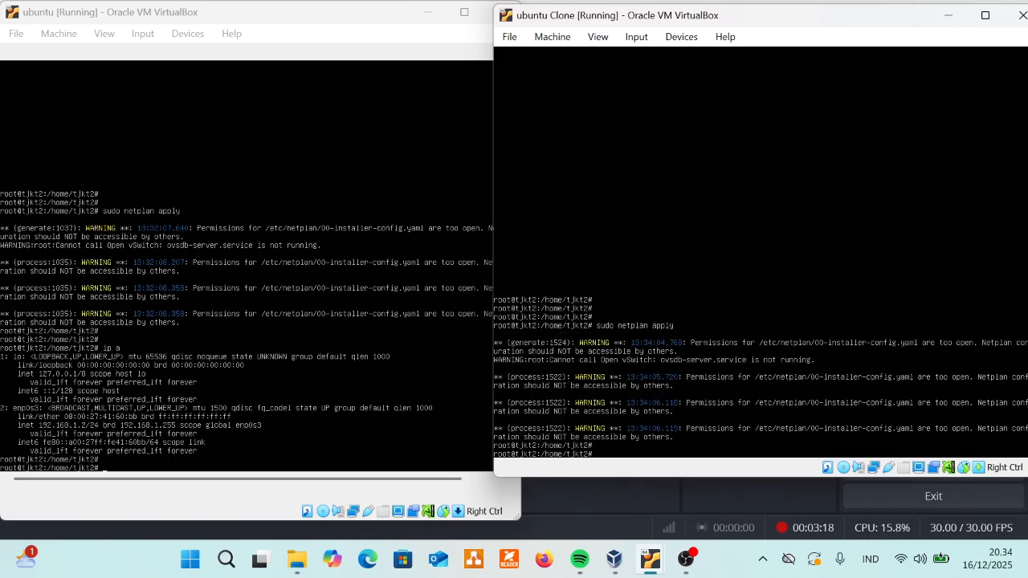
text(ip a)
key(Return)
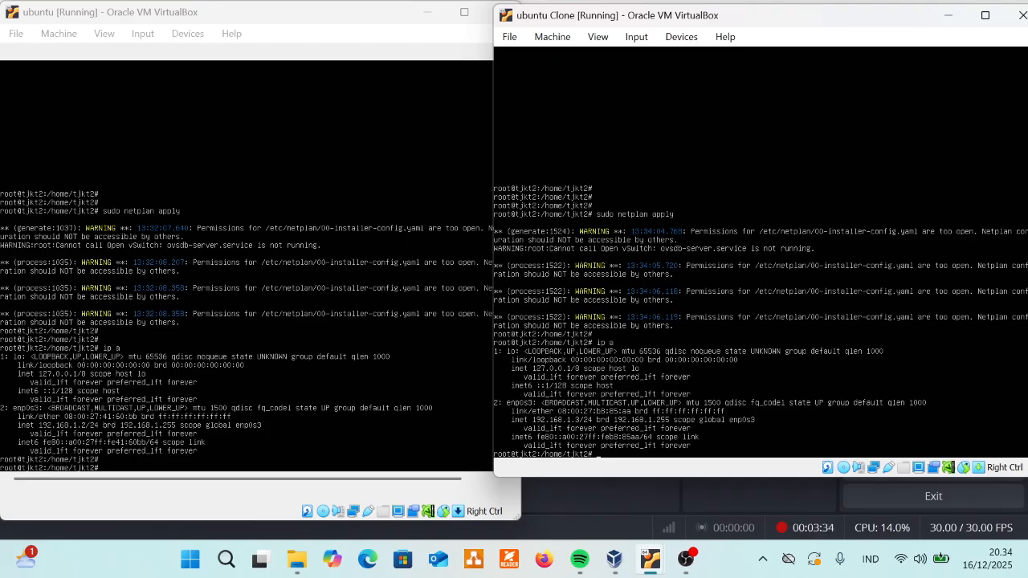
Step: Power off the ubuntu virtual machine
click(615, 559)
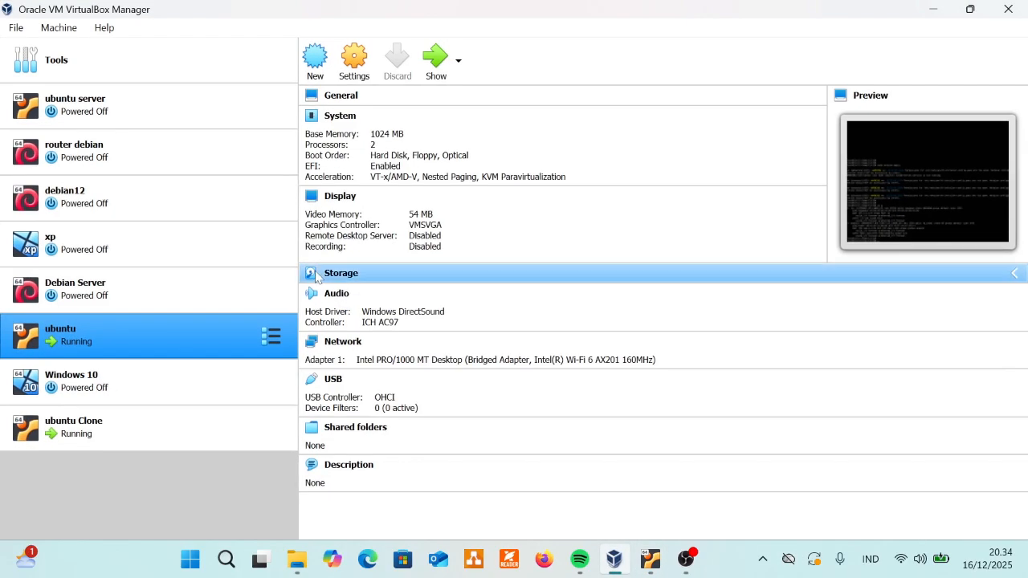
click(436, 69)
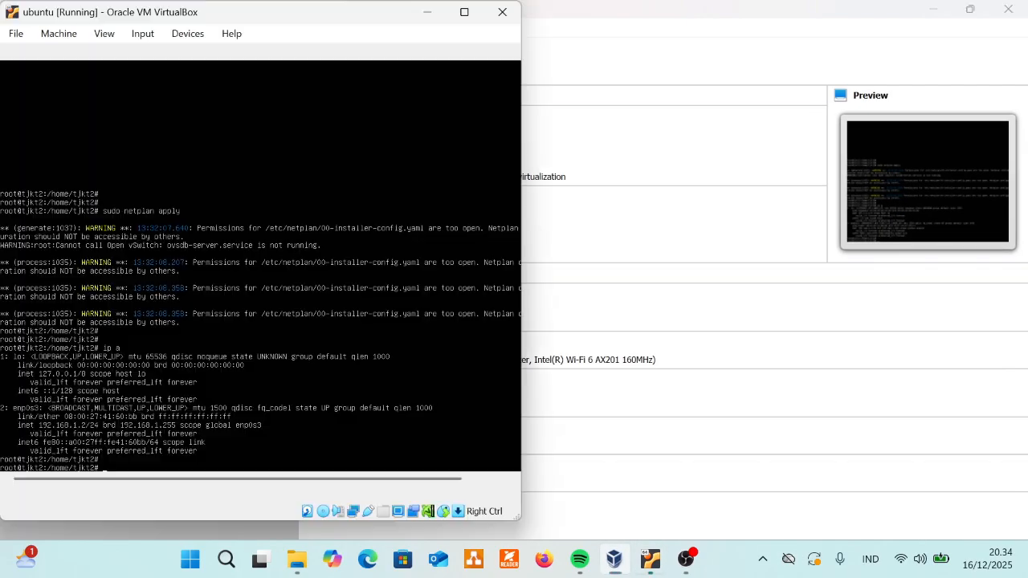
click(502, 13)
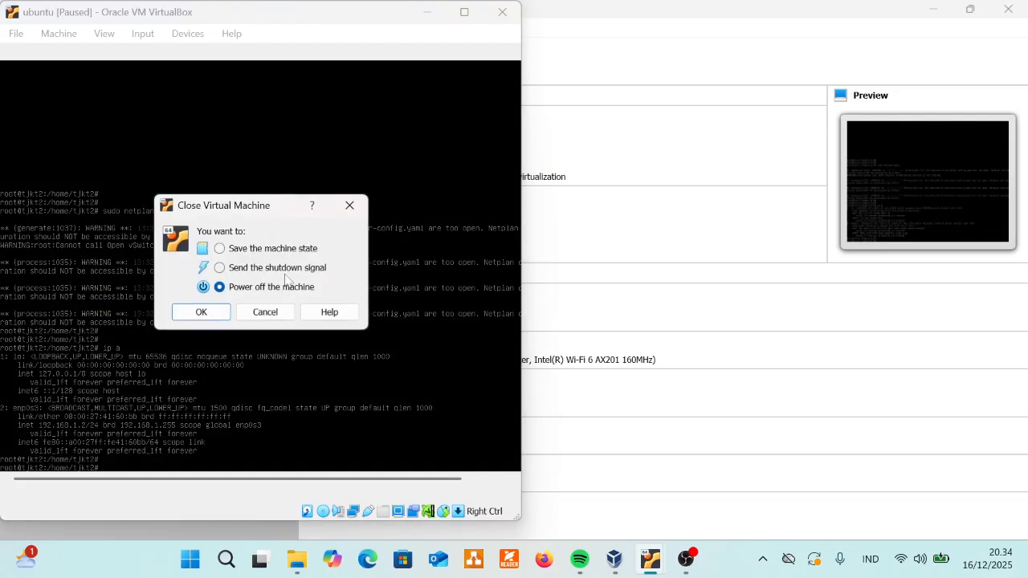
click(201, 312)
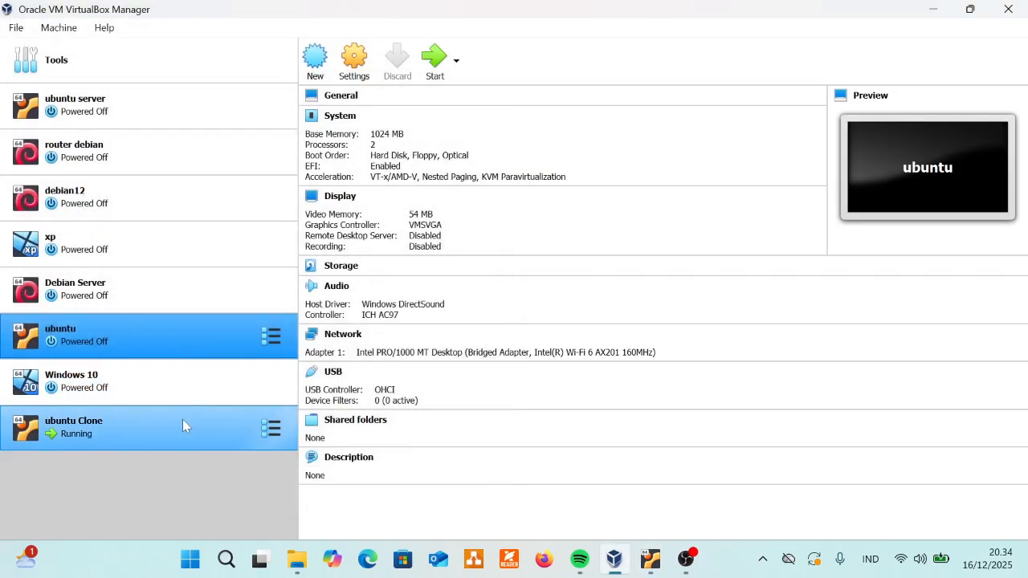
Step: Power off the ubuntu Clone virtual machine
click(182, 419)
click(436, 63)
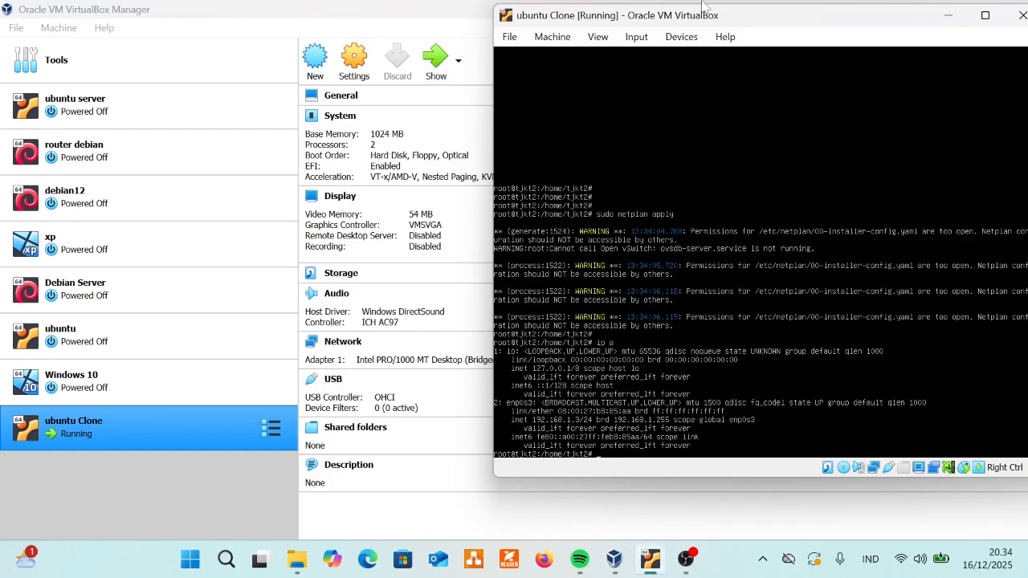
click(1021, 14)
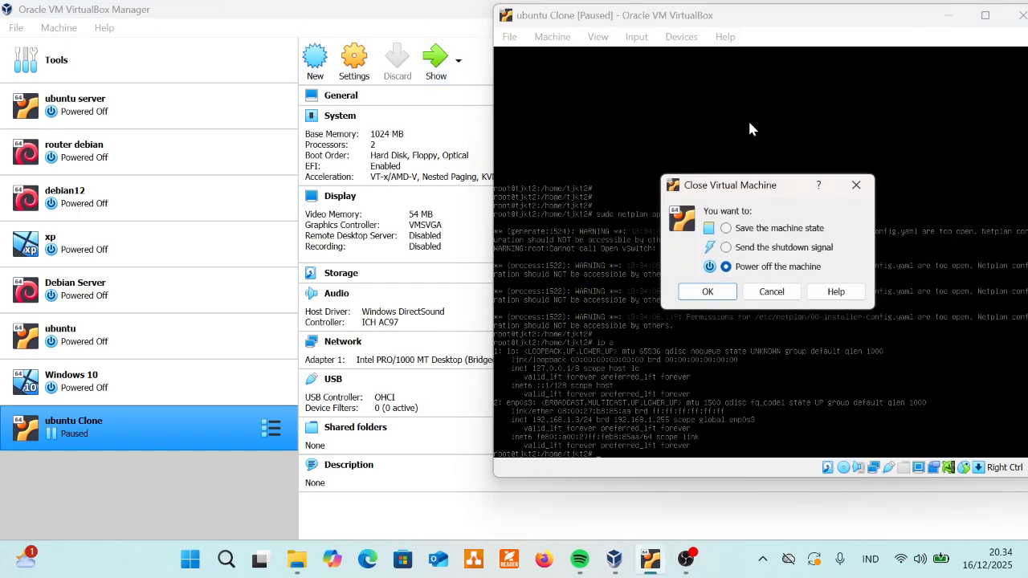
click(689, 297)
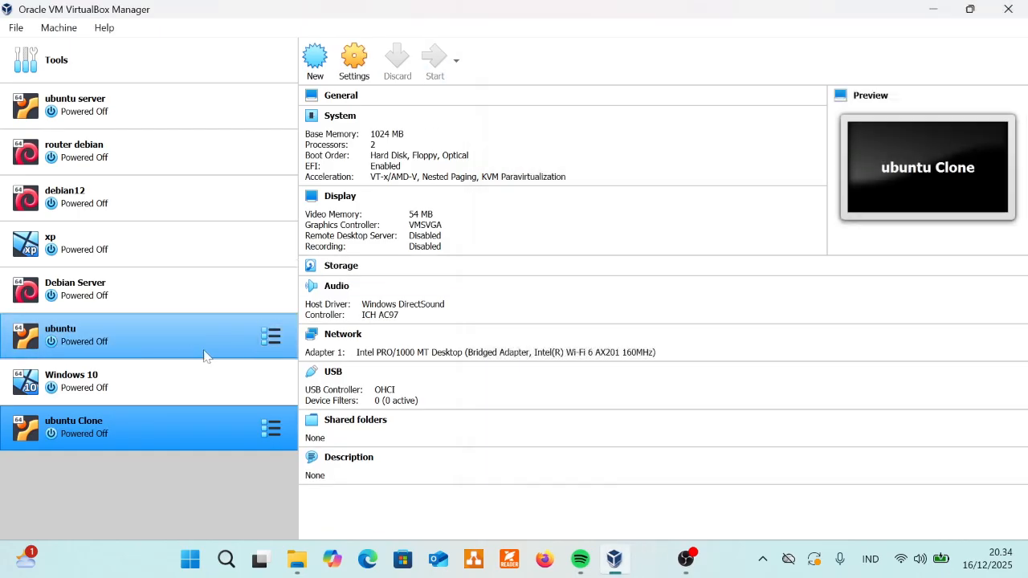
Step: Open the Network page of the ubuntu machine's Settings
click(185, 353)
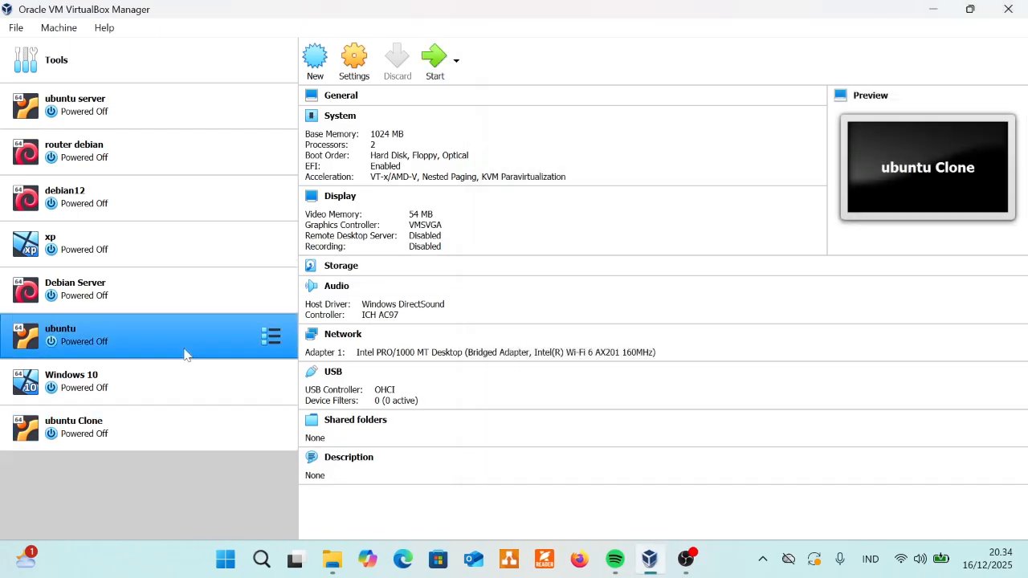
click(355, 69)
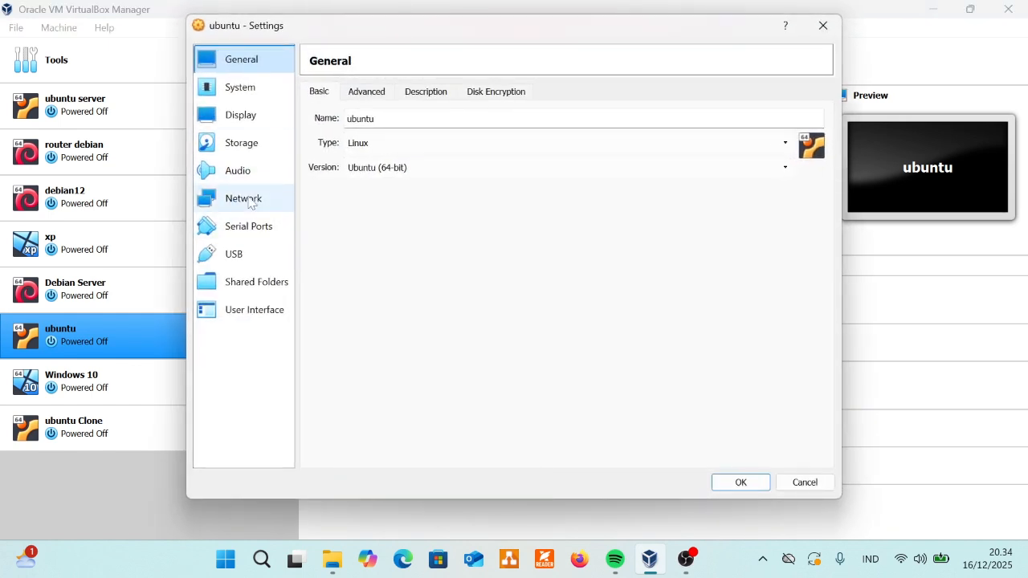
click(278, 199)
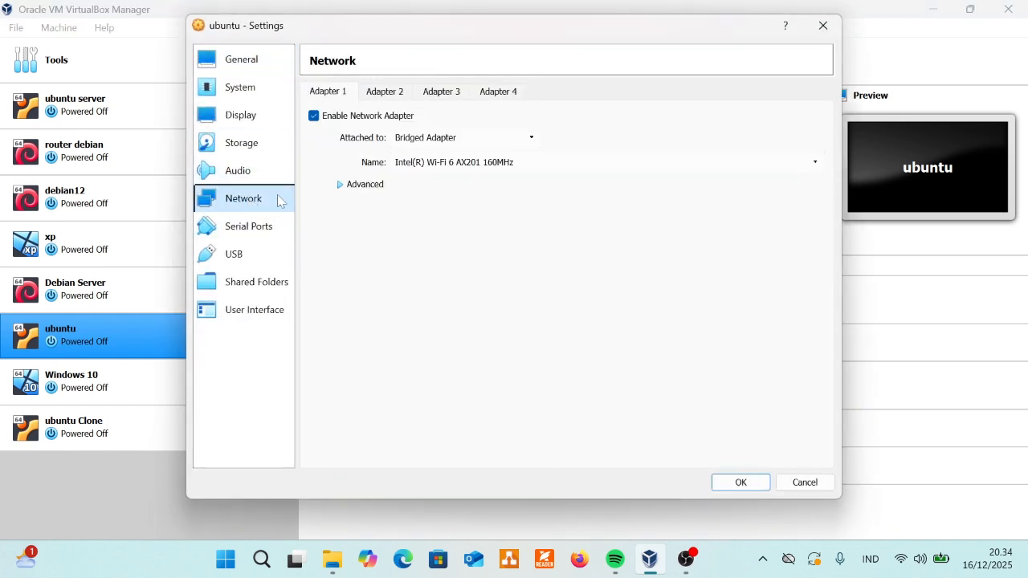
Step: Attach ubuntu's Adapter 1 to Internal Network 'internal1' and save
click(475, 150)
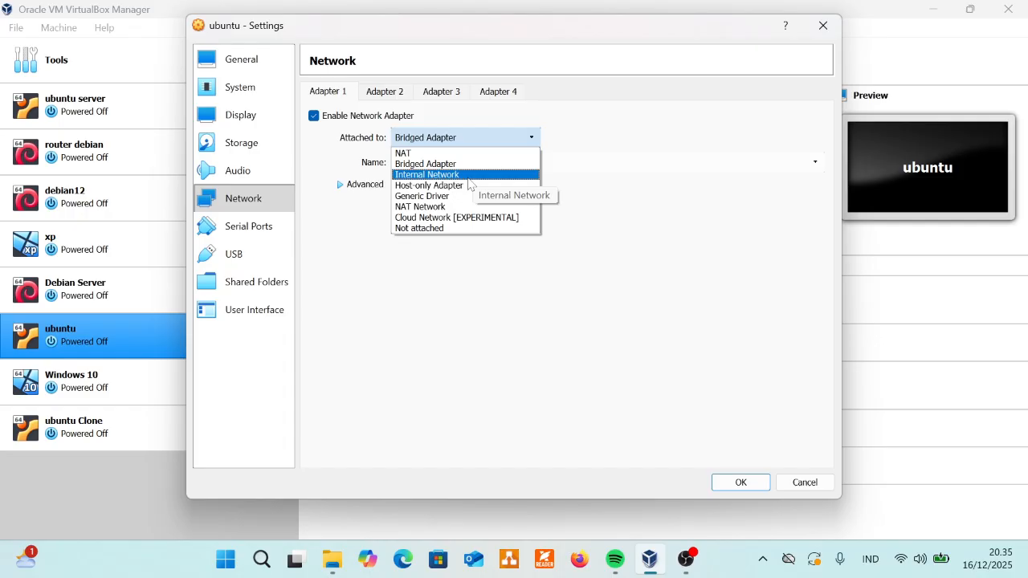
click(469, 178)
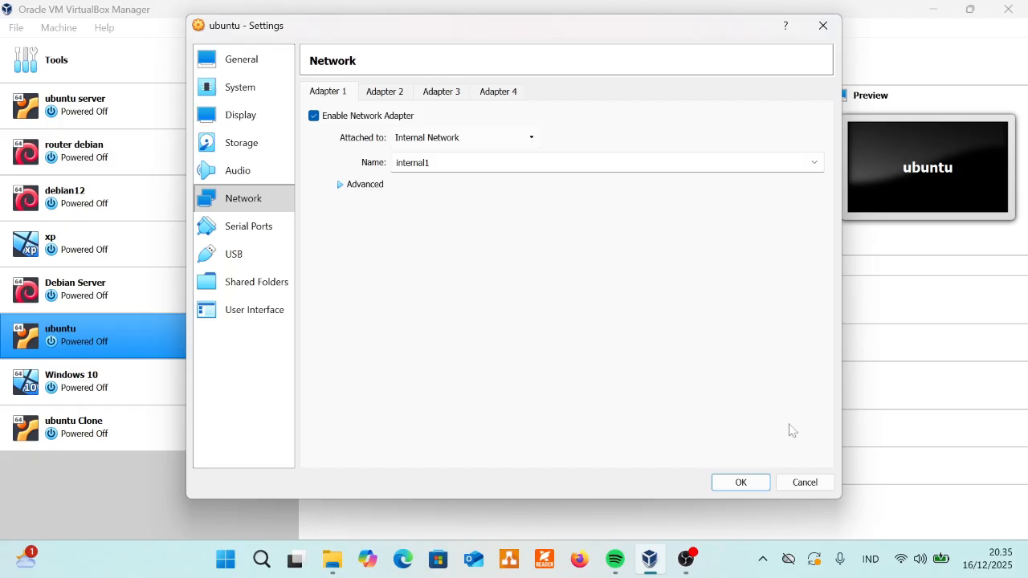
click(733, 485)
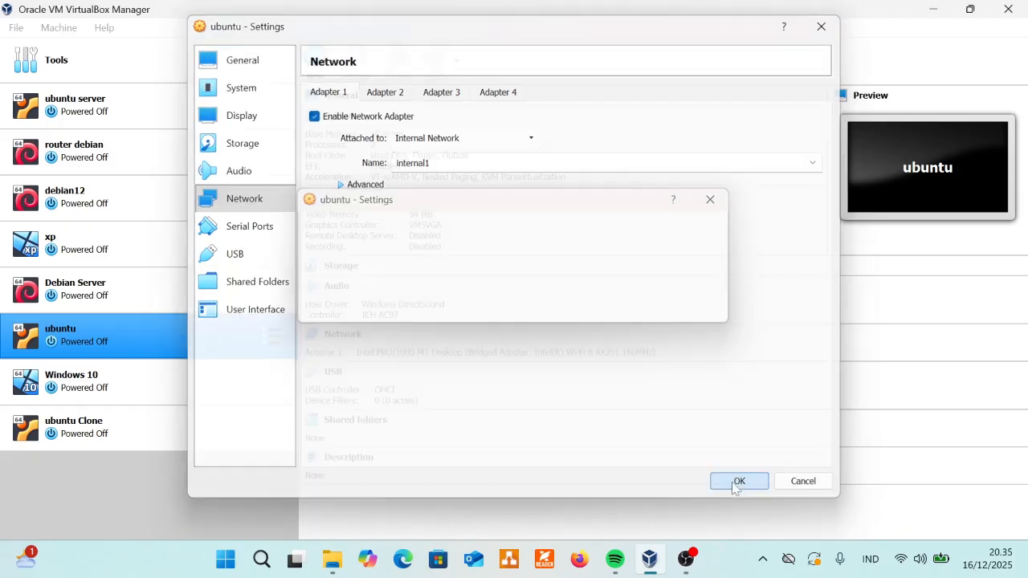
Step: Attach ubuntu Clone's Adapter 1 to Internal Network 'internal1' and save
click(178, 430)
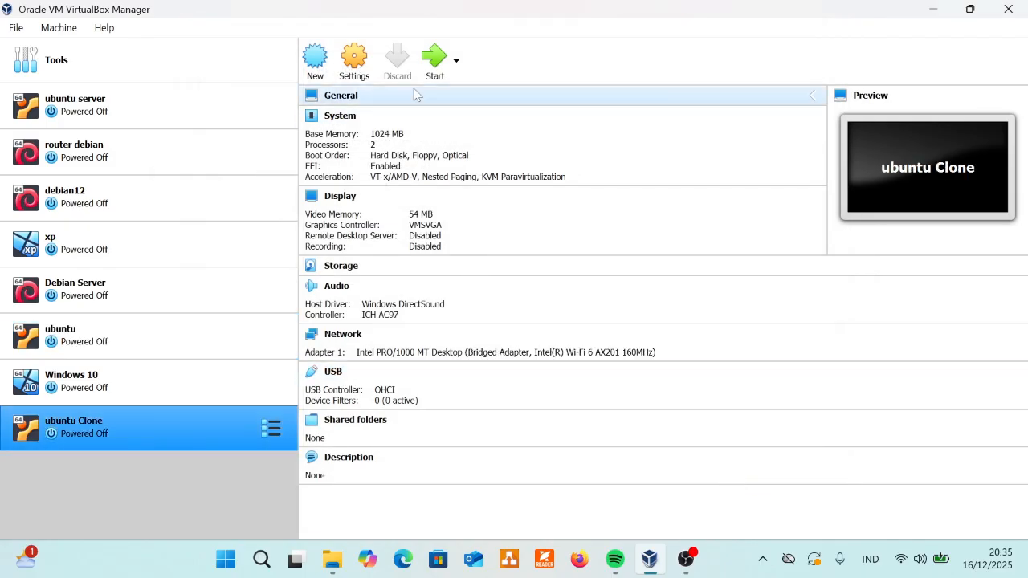
click(355, 64)
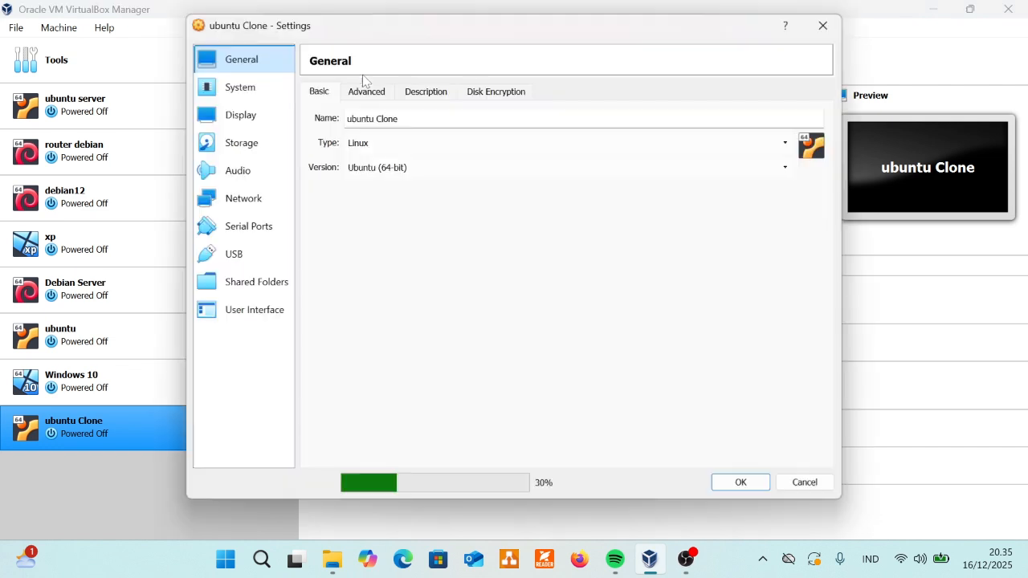
click(277, 195)
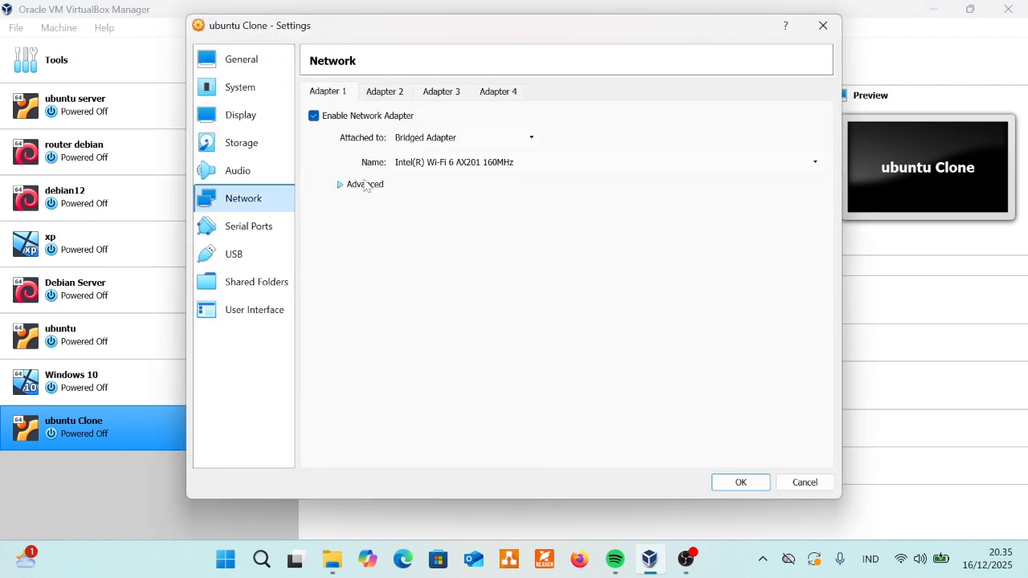
click(450, 138)
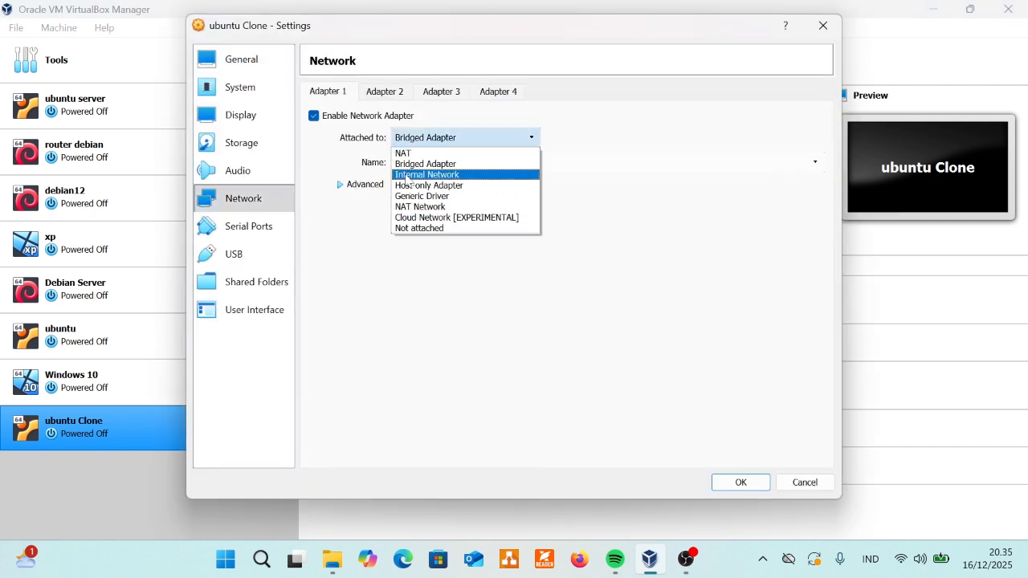
click(425, 174)
click(763, 482)
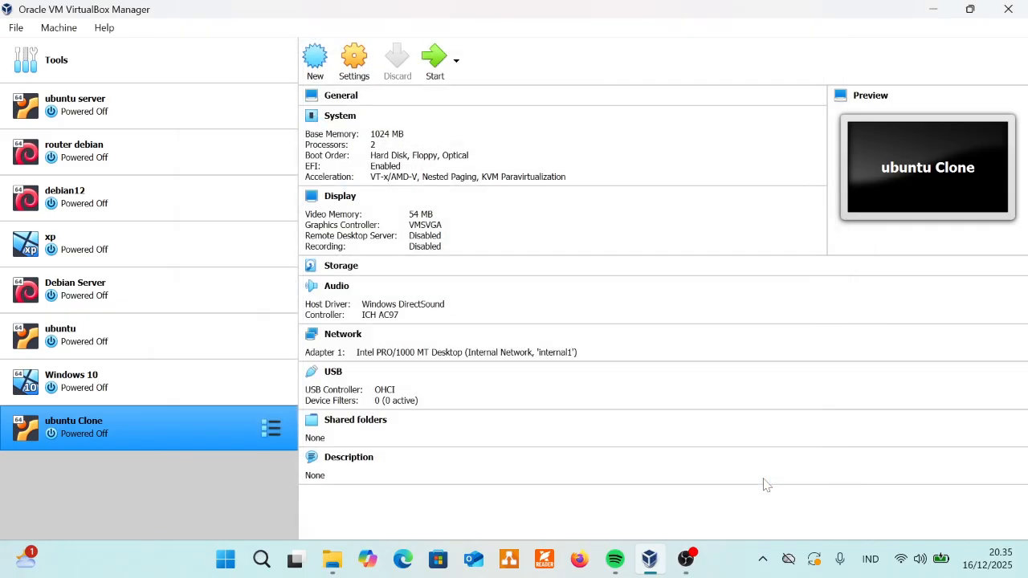
Step: Start the ubuntu VM, dismiss the auto-capture notice, then start ubuntu Clone
click(177, 354)
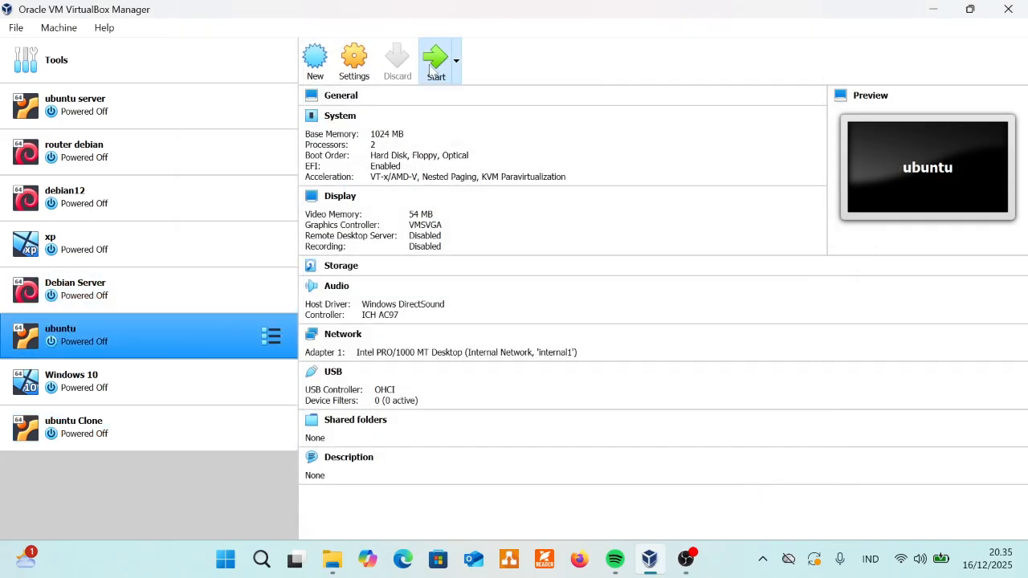
ctrl+click(171, 433)
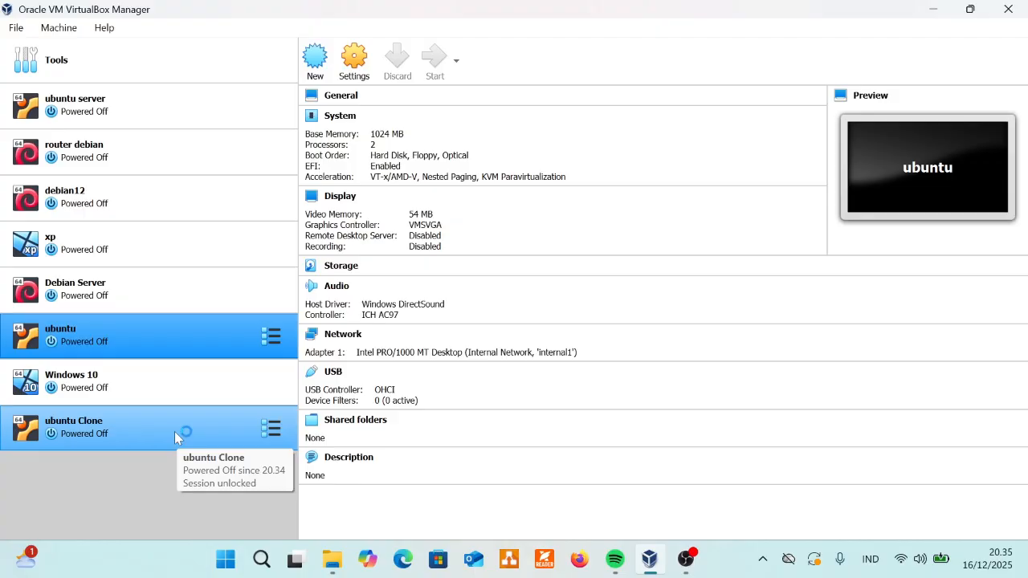
ctrl+click(175, 432)
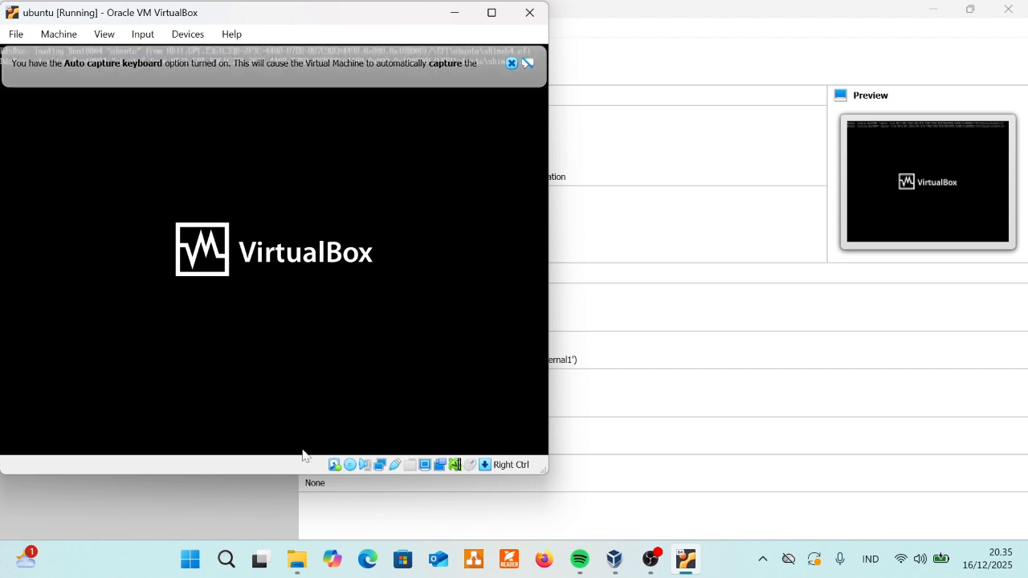
click(510, 63)
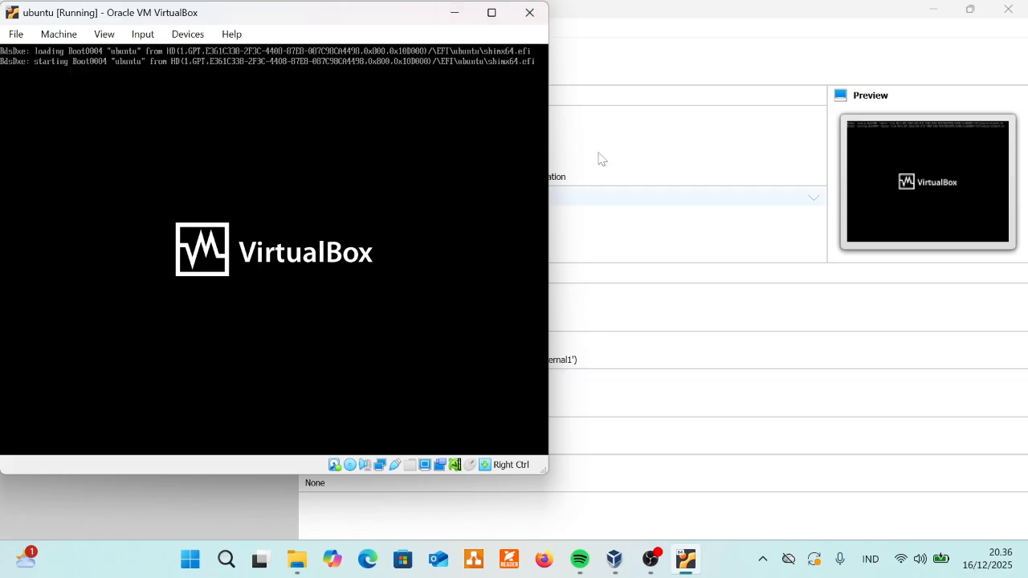
click(454, 12)
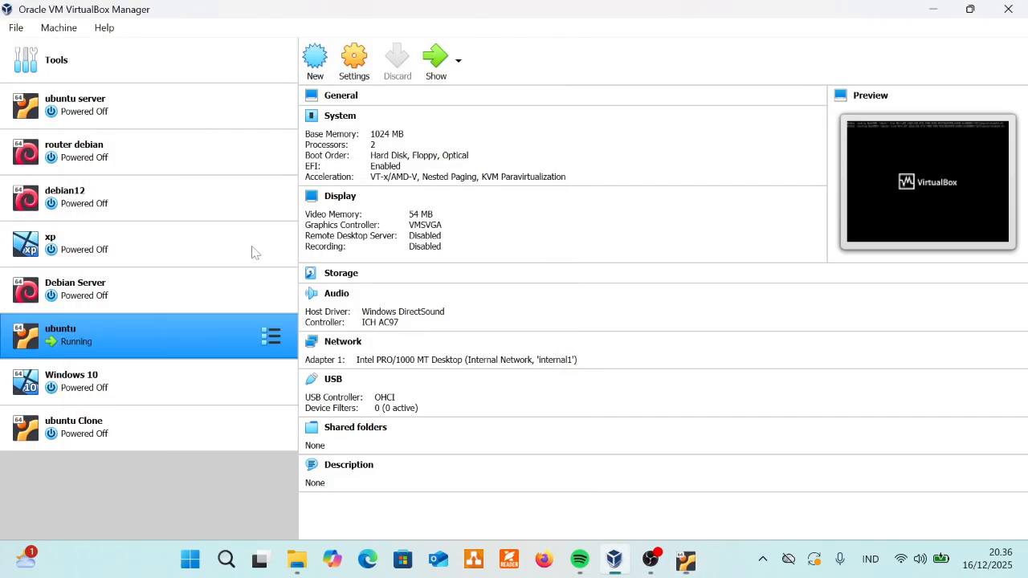
click(139, 431)
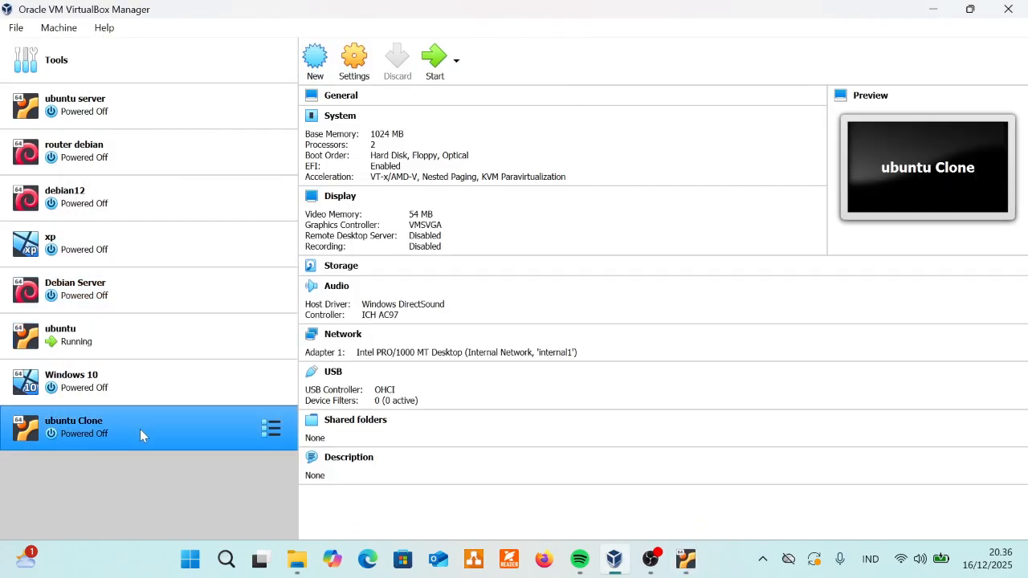
click(434, 58)
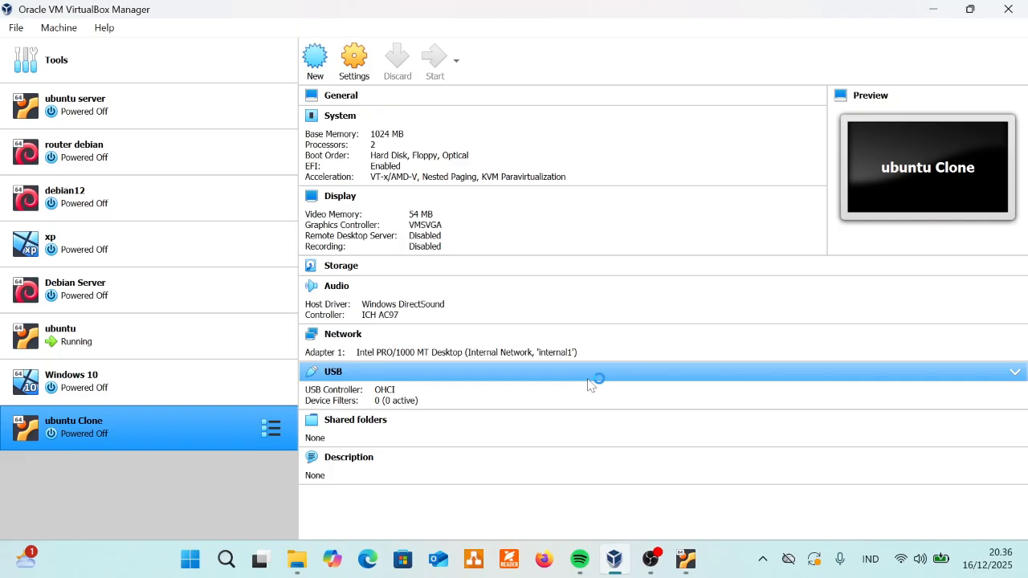
Step: Arrange the ubuntu and ubuntu Clone console windows side by side
click(650, 560)
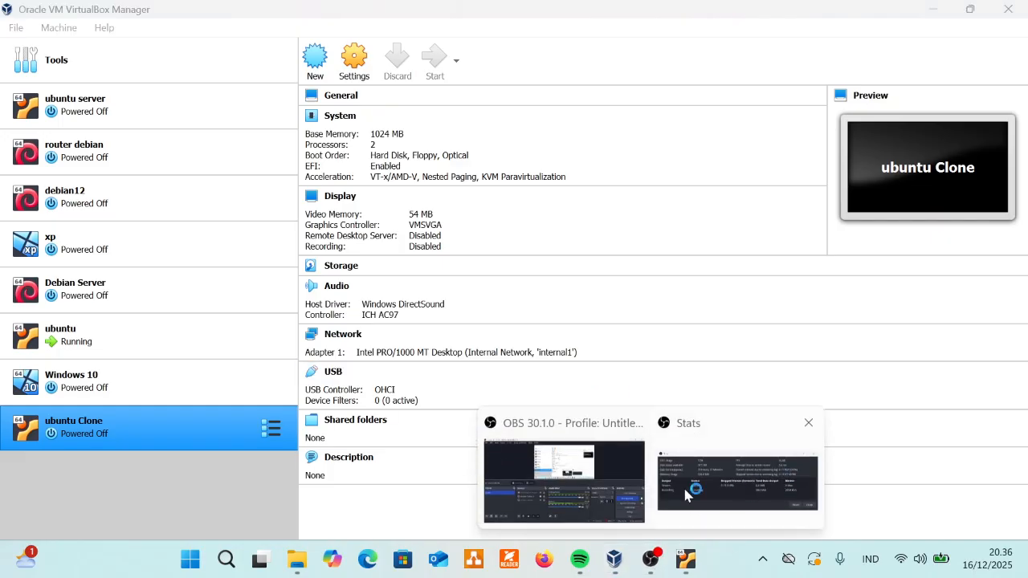
click(607, 475)
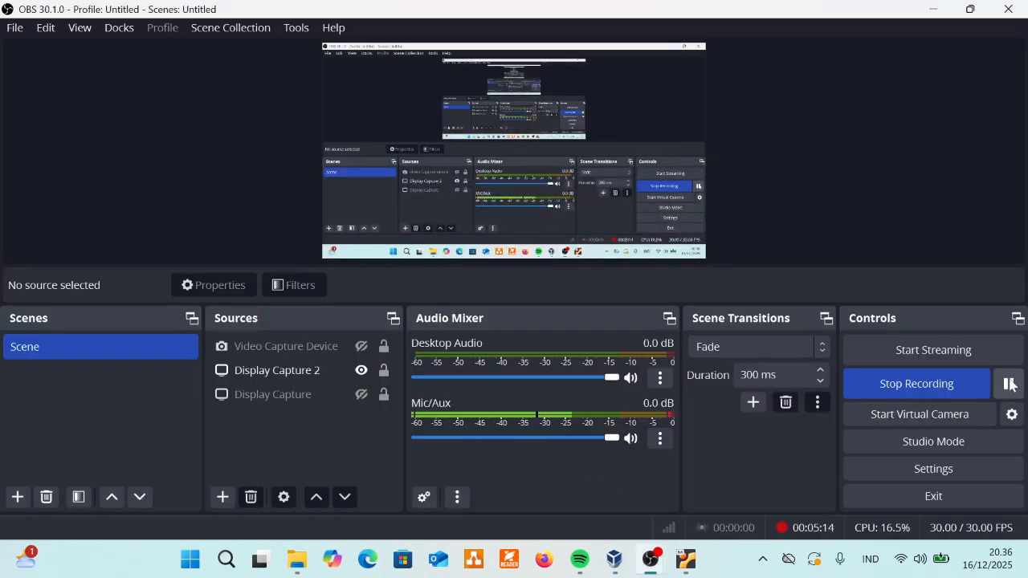
mouse_move(614, 560)
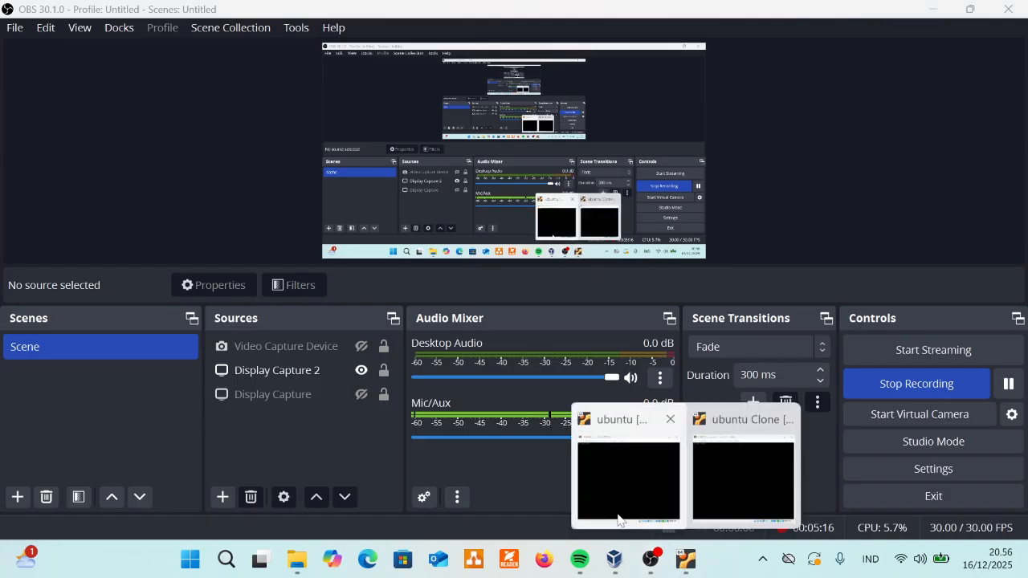
click(618, 520)
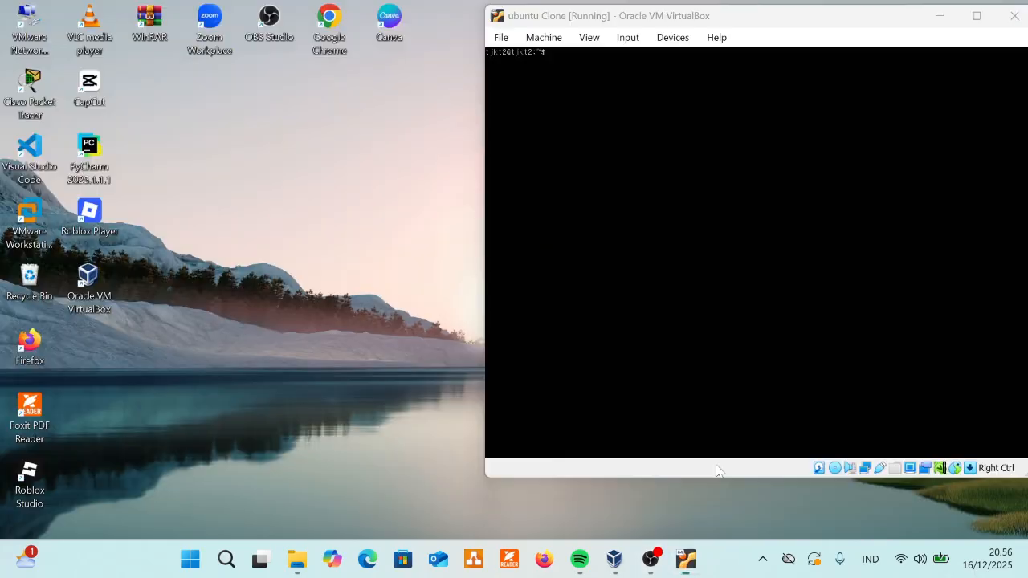
click(717, 470)
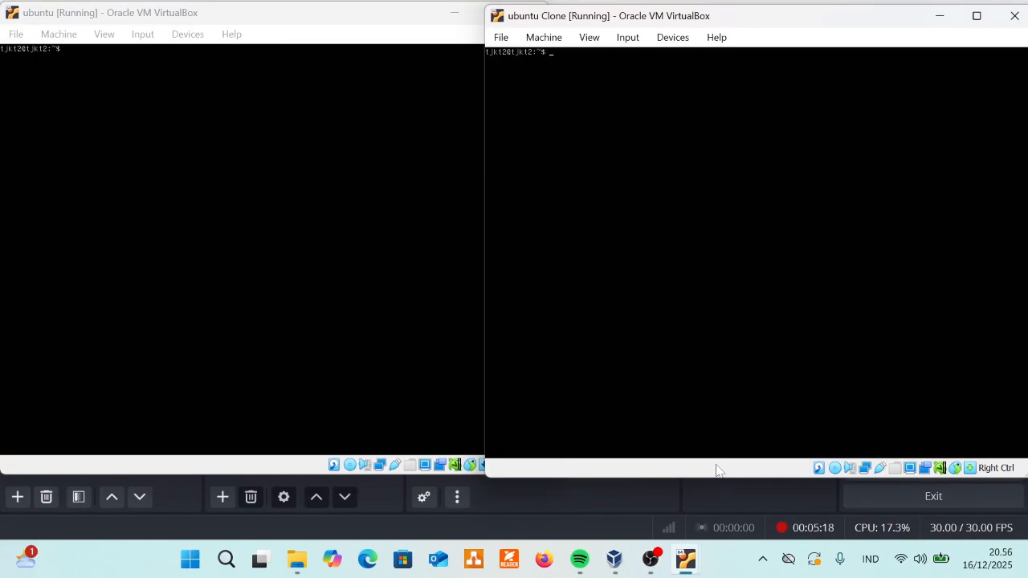
click(614, 559)
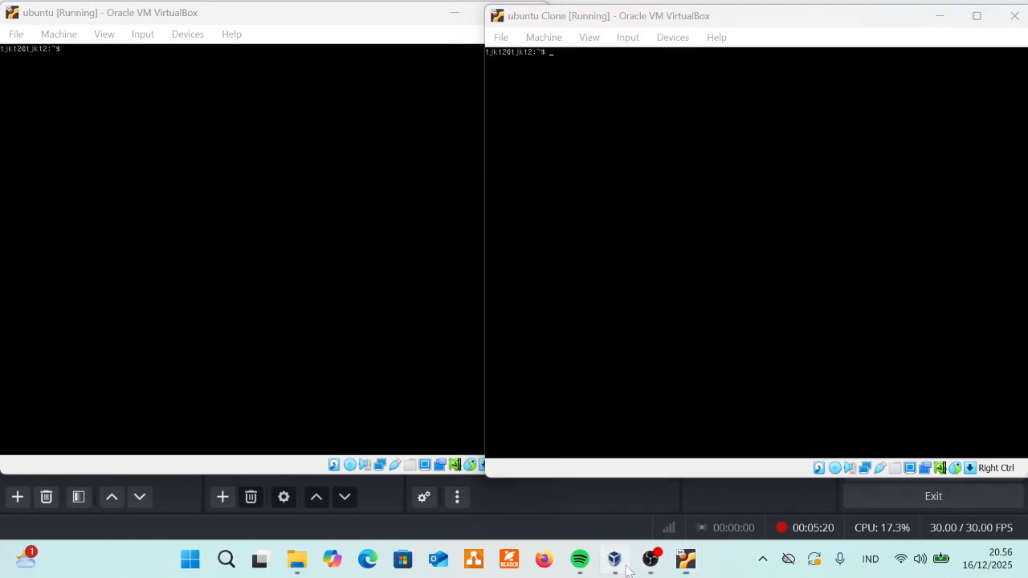
mouse_move(685, 564)
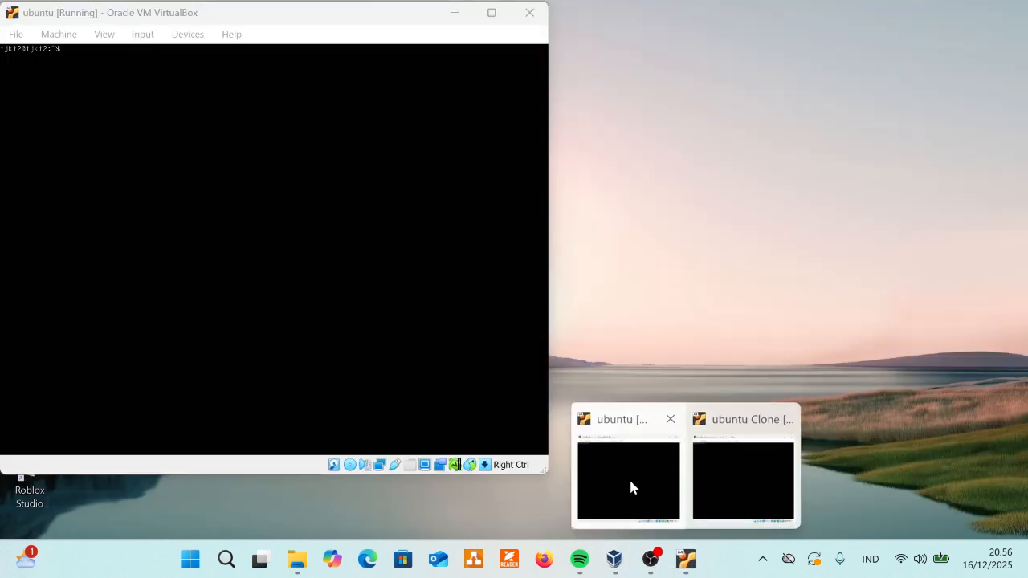
click(629, 477)
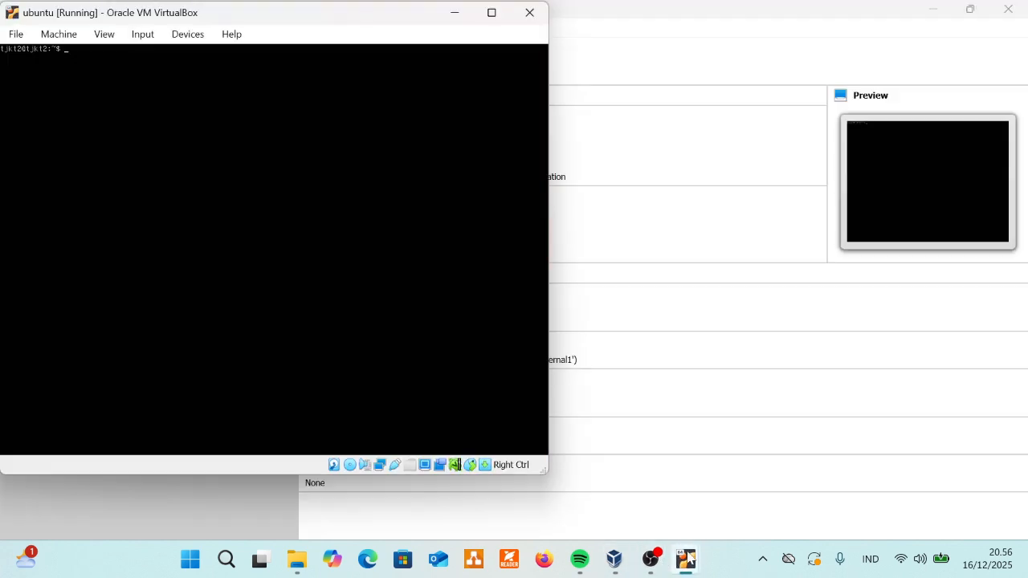
mouse_move(685, 559)
click(733, 506)
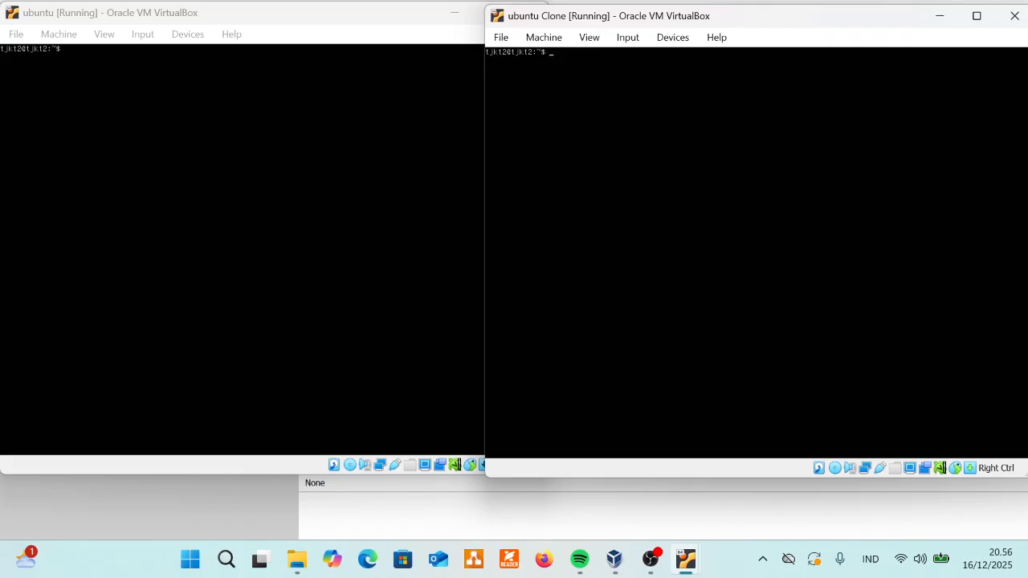
Step: Run ip a on ubuntu to show enp0s3 at 192.168.1.2/24
click(261, 11)
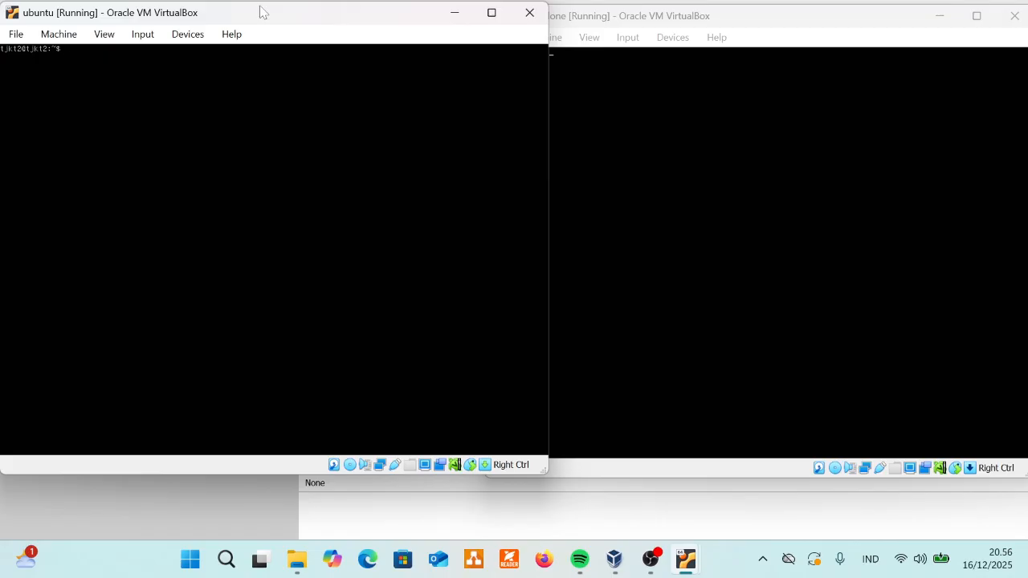
key(Return)
text(ip a)
key(Return)
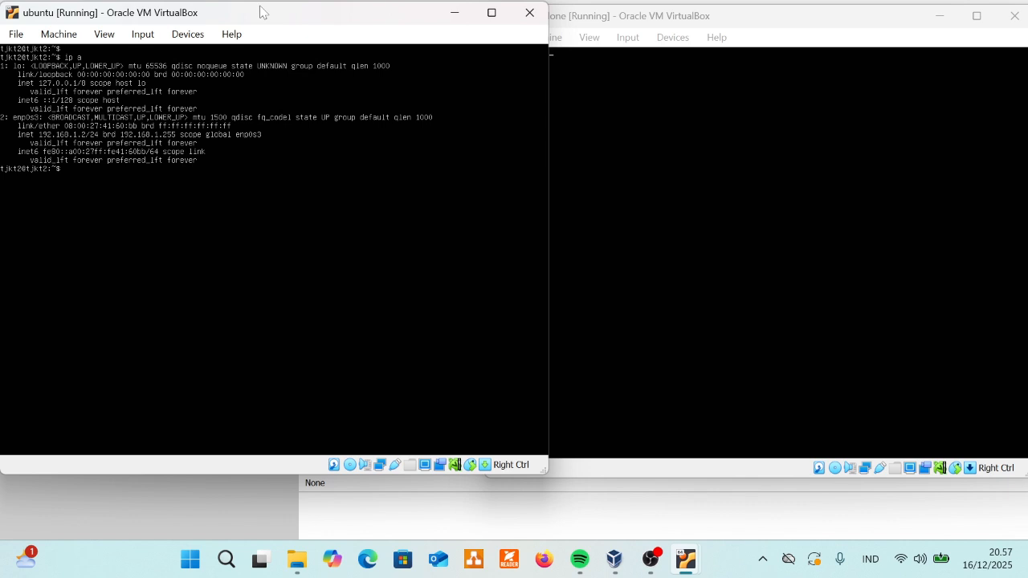
Step: Run ip a on ubuntu Clone to show enp0s3 at 192.168.1.3/24
click(591, 15)
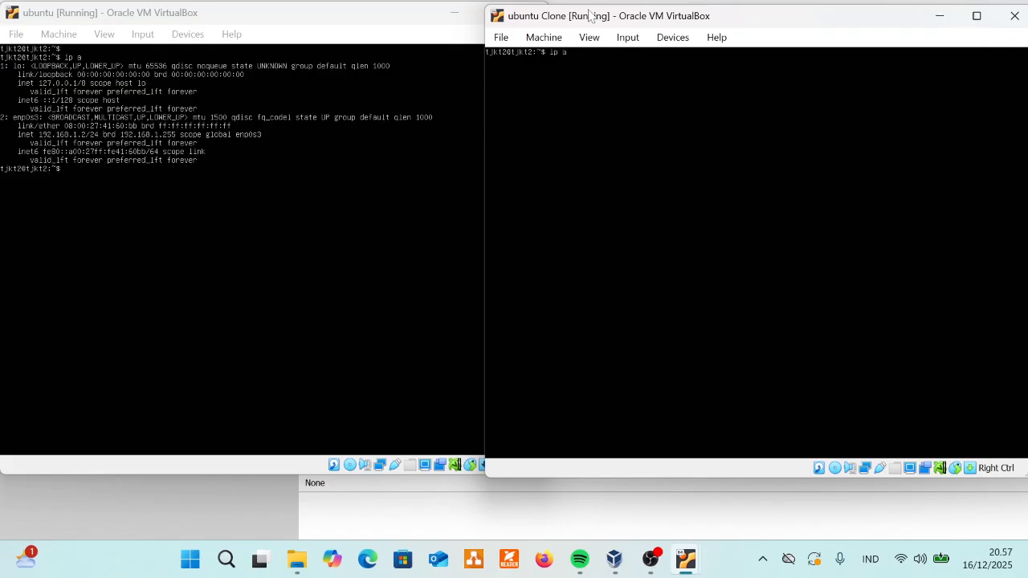
text(ip a)
key(Return)
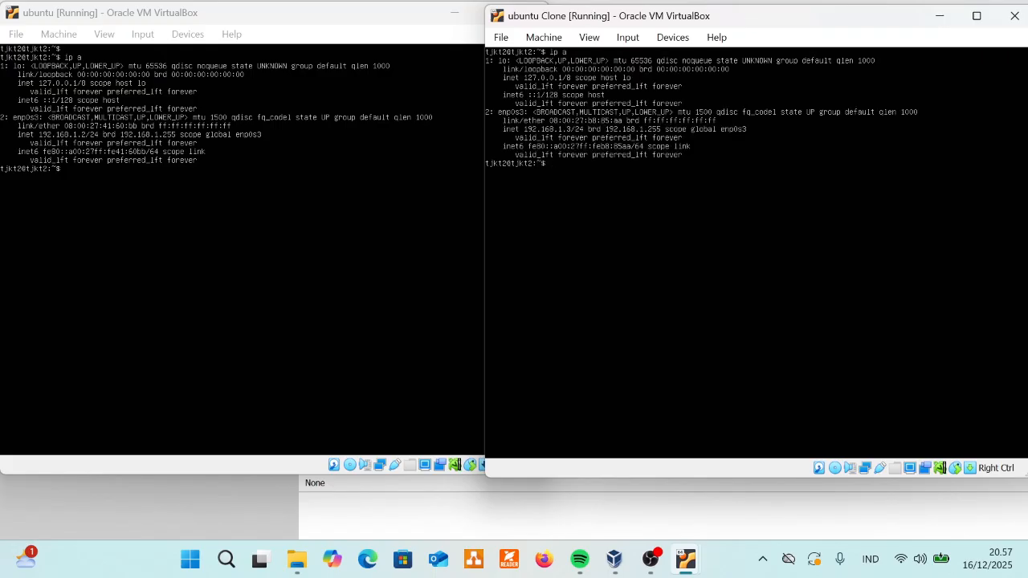
click(118, 17)
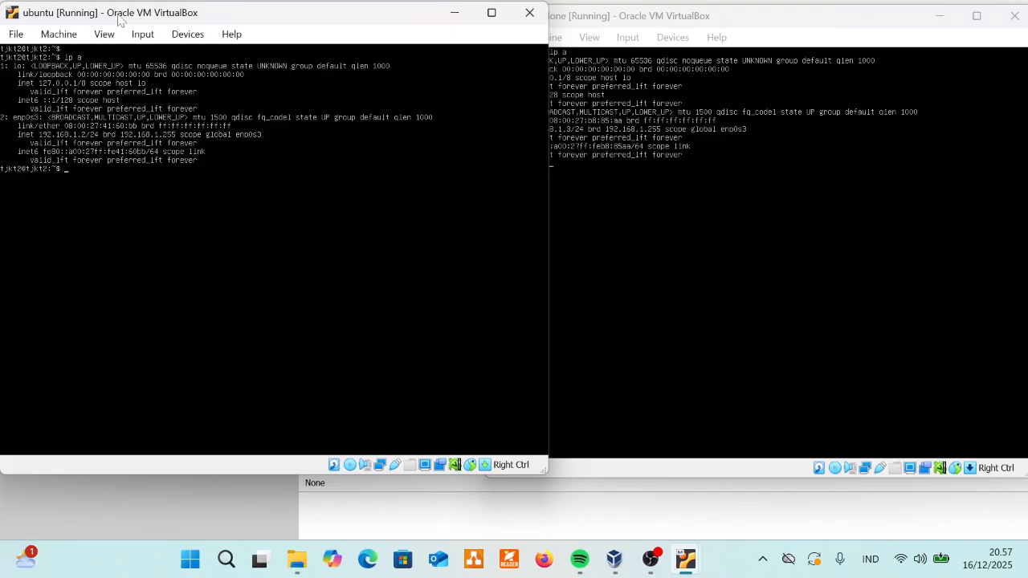
Step: Ping 192.168.1.3 from ubuntu and stop it to see 0% packet loss
text(ping 192.168.1.3)
key(Return)
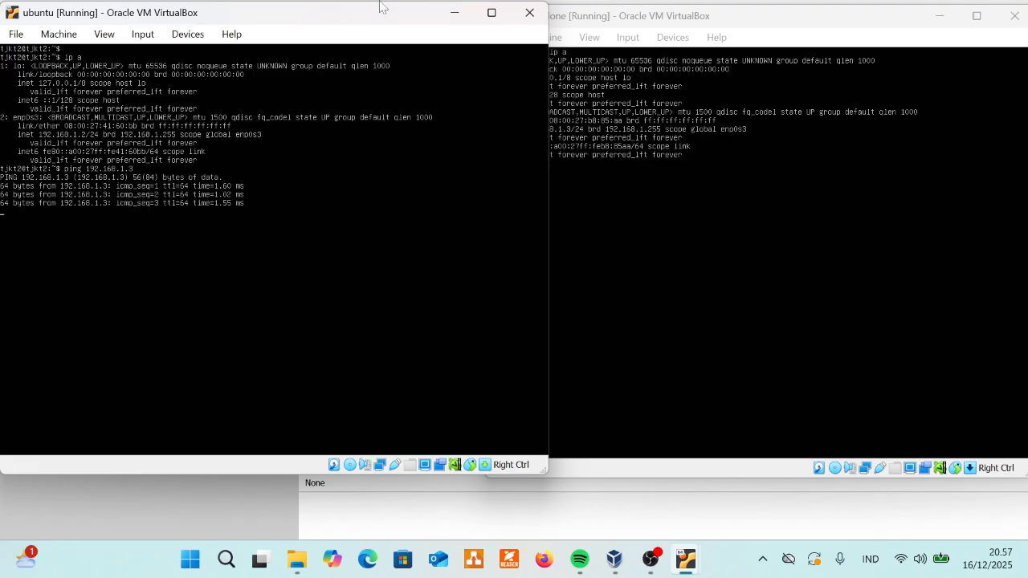
click(687, 16)
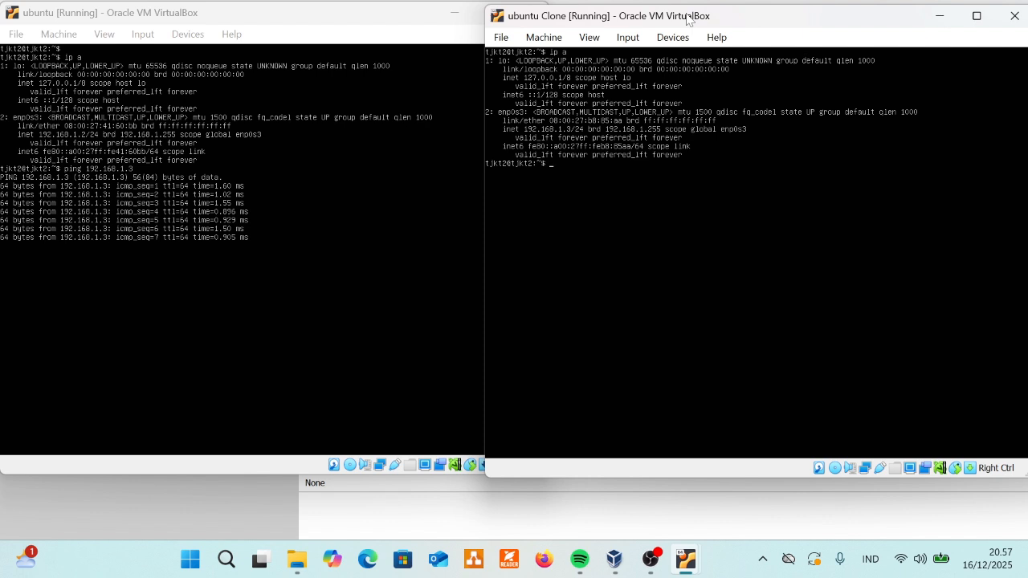
click(281, 19)
key(ctrl+c)
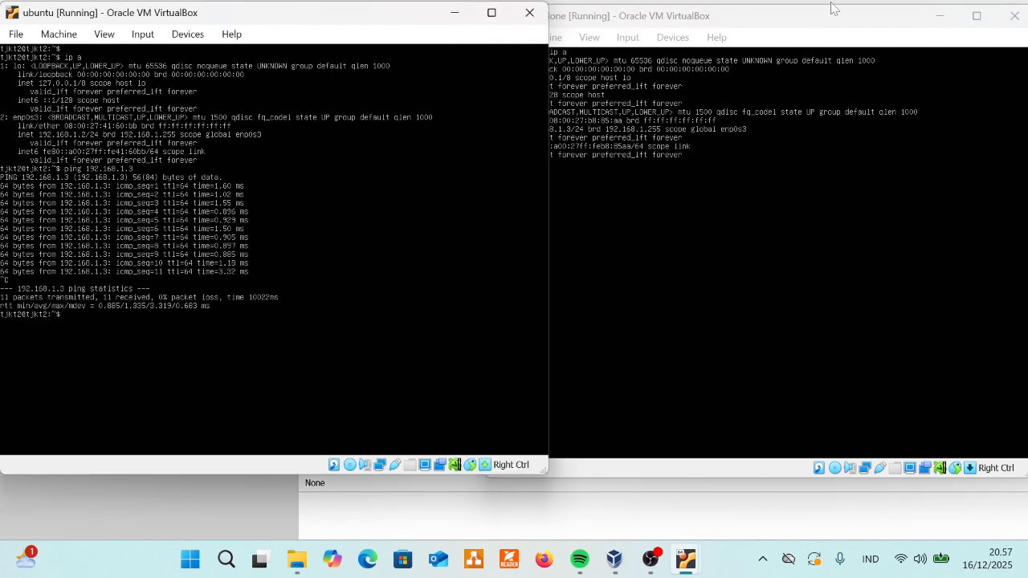
Step: Ping 192.168.1.2 from ubuntu Clone and stop it to see 0% packet loss
click(872, 18)
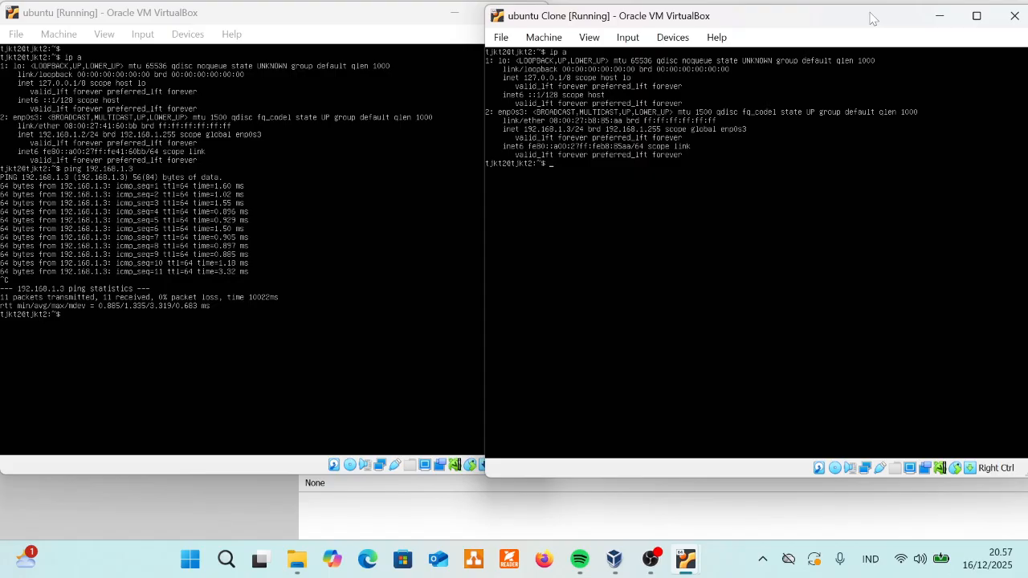
text(ping 192.168)
text(.1.2)
key(Return)
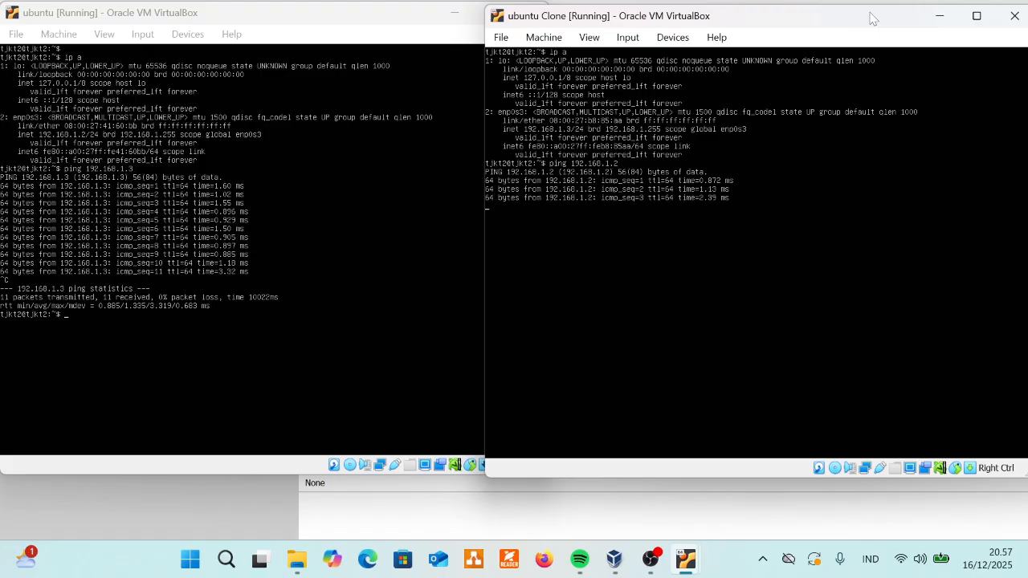
key(ctrl+c)
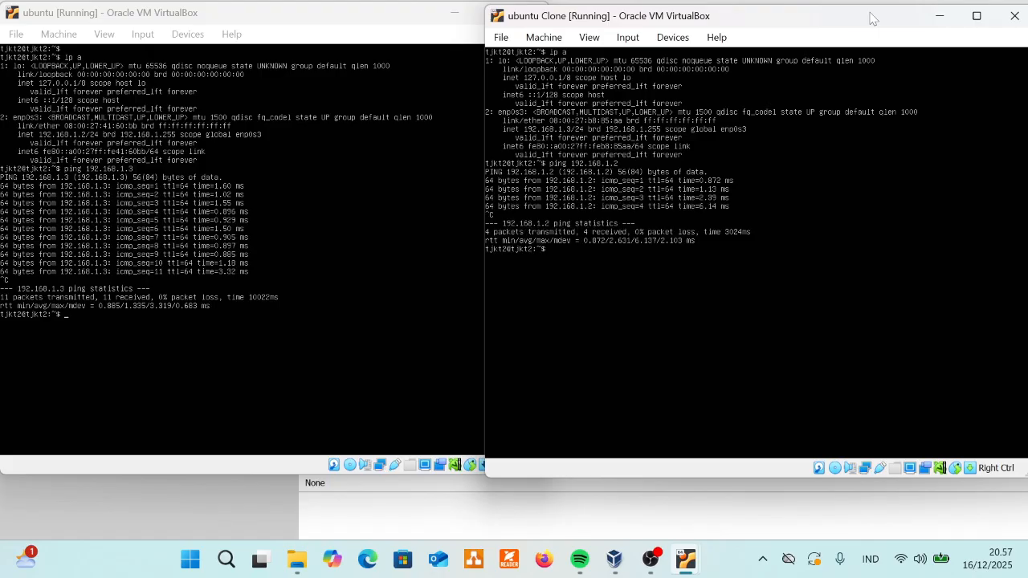